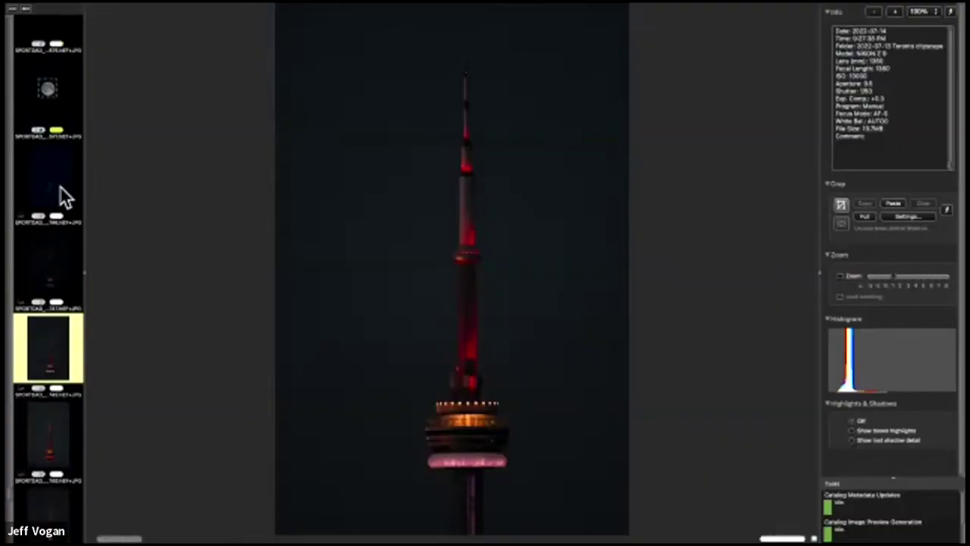
- Find the cropped orange moon photo in the Toronto cityscape filmstrip and preview only its cropped area
scroll(60, 195, down, 2)
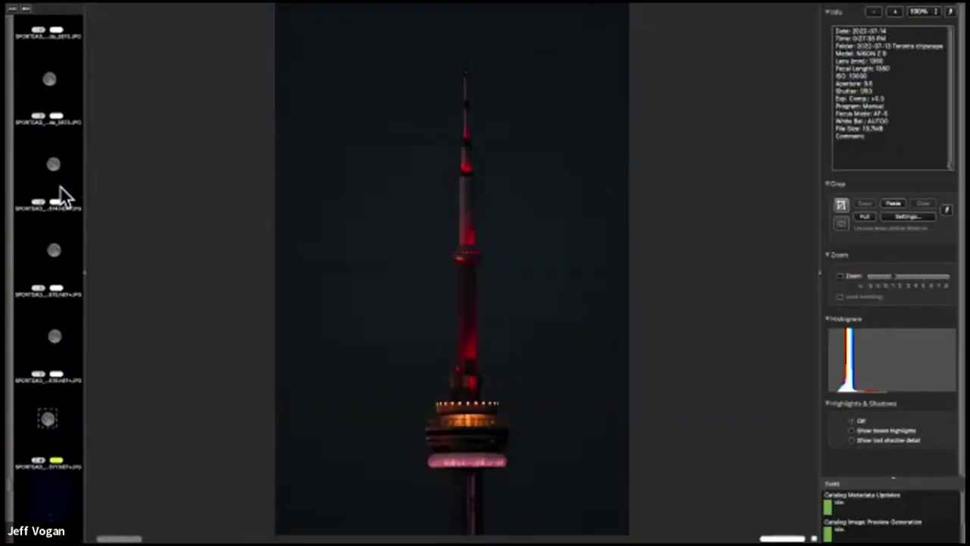
scroll(60, 188, up, 2)
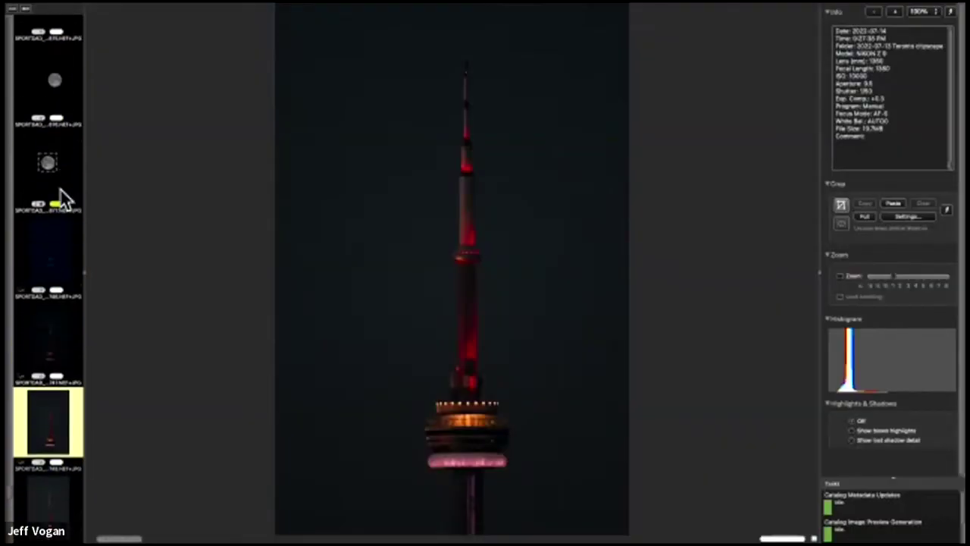
scroll(59, 195, down, 4)
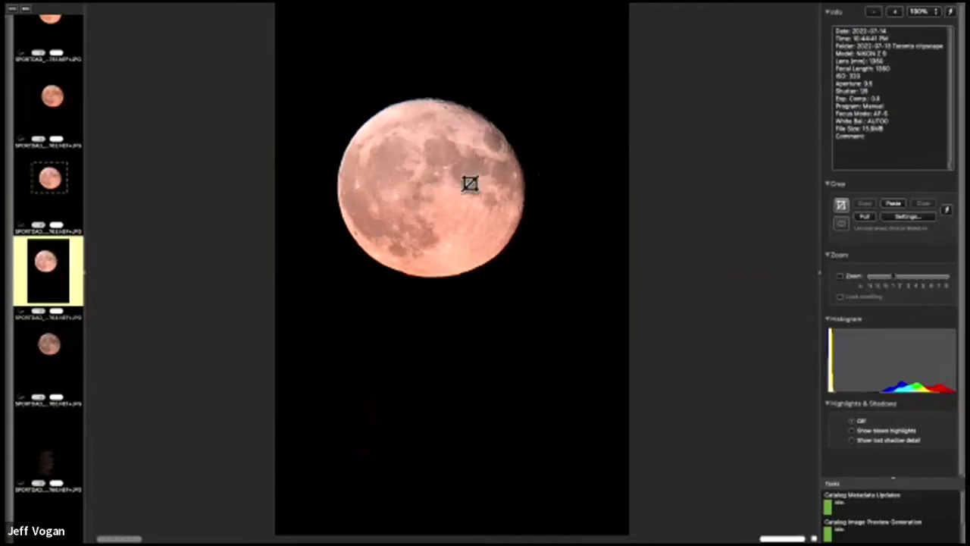
key(ctrl+v)
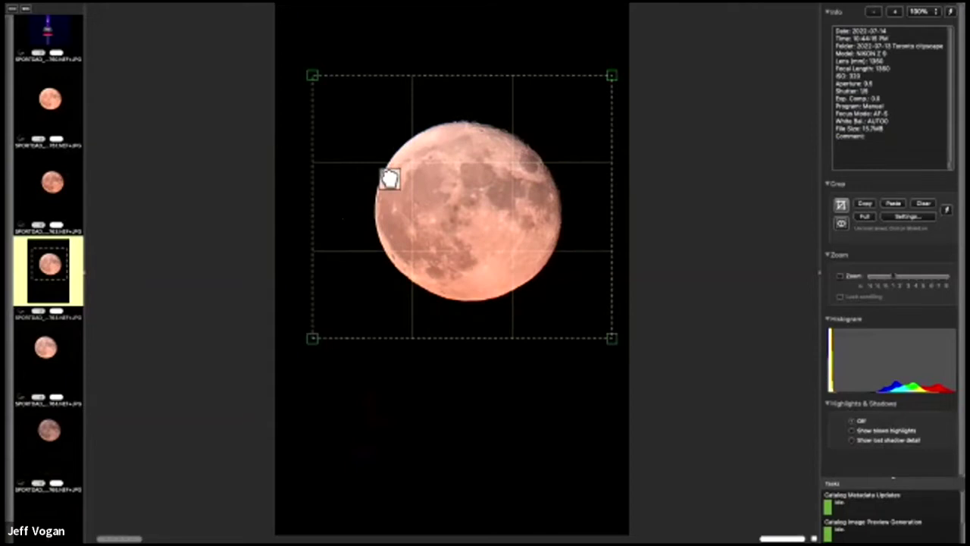
key(Return)
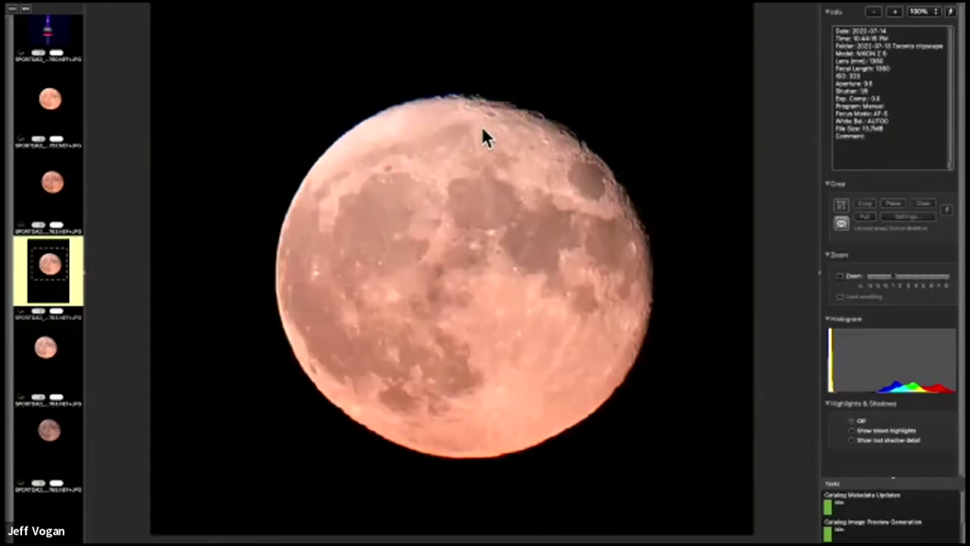
key(Escape)
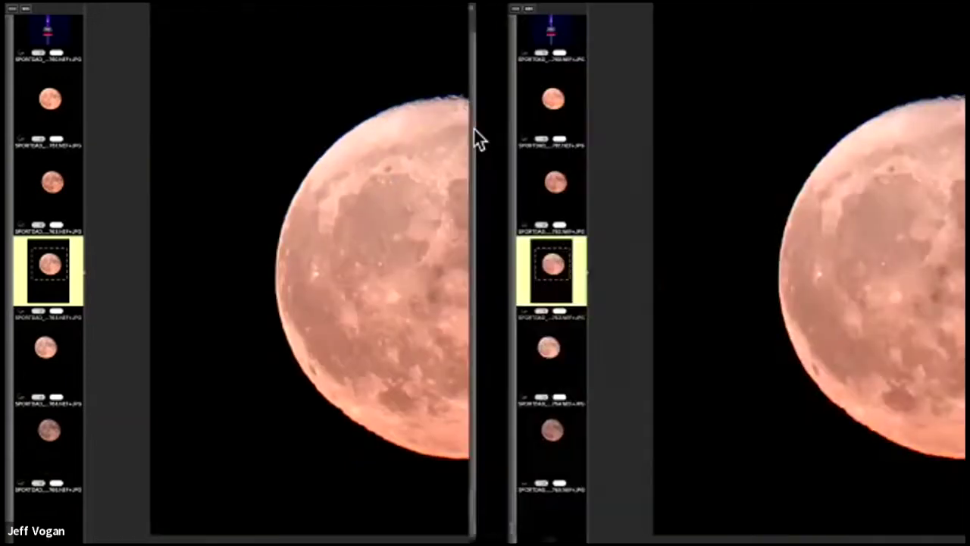
- Reopen the cropped orange moon photo and bring up the yellow-tagged, cropped grey moon photo for comparison
double_click(572, 275)
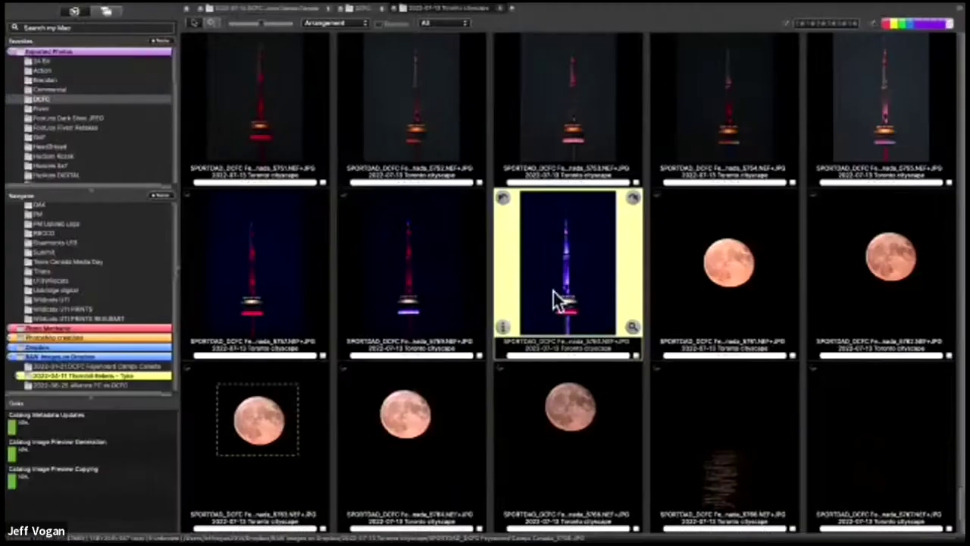
double_click(556, 298)
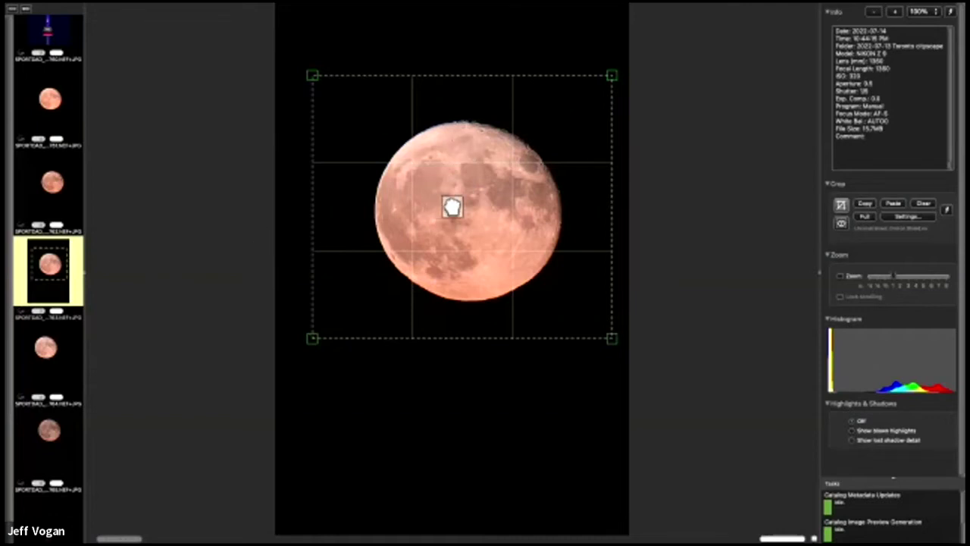
scroll(63, 271, up, 5)
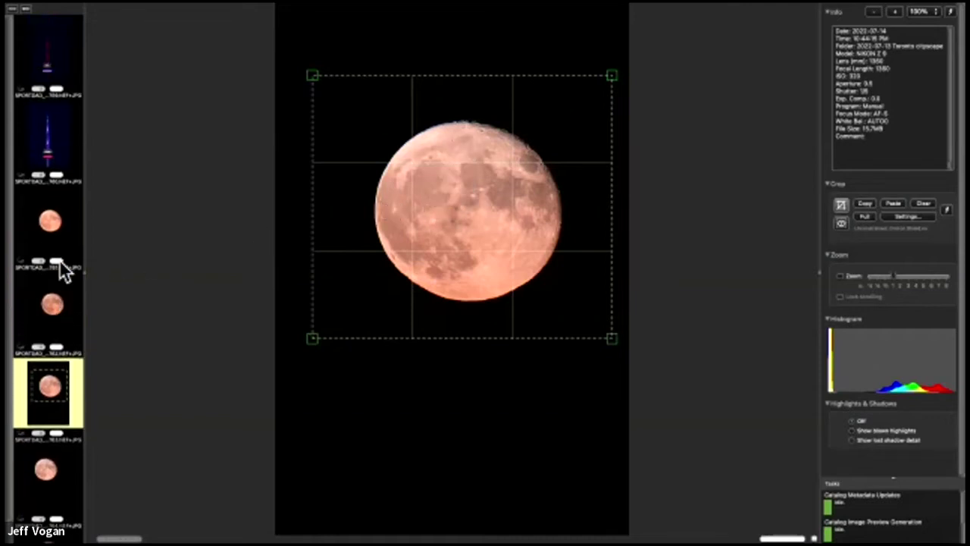
scroll(60, 259, up, 5)
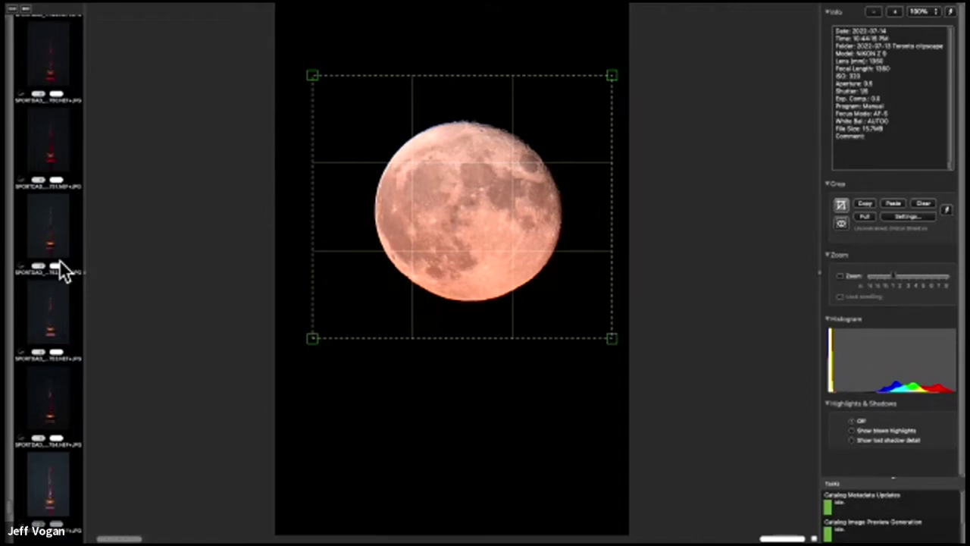
scroll(60, 259, down, 10)
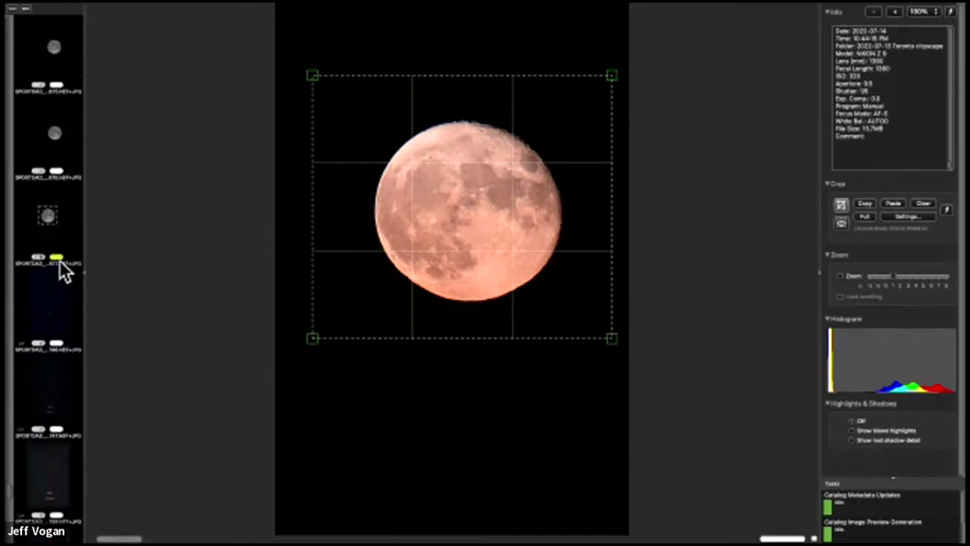
click(54, 236)
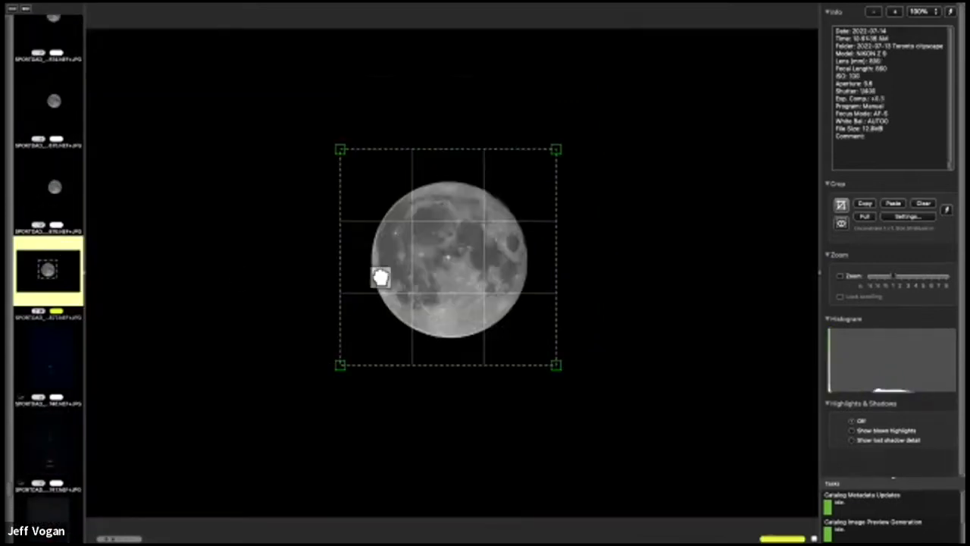
- Return to the contact sheet, open the last moon photo in the folder and zoom in on the moon's surface
double_click(381, 277)
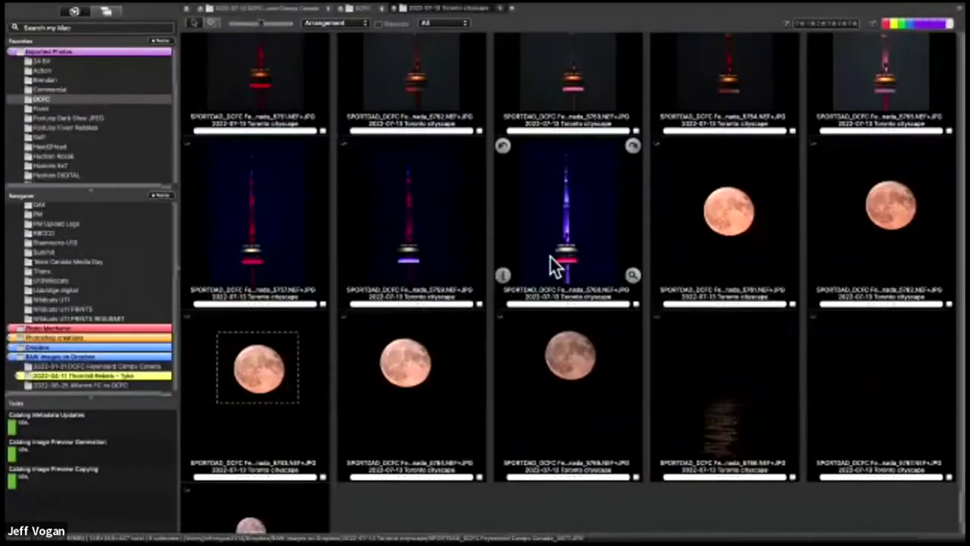
scroll(549, 254, down, 3)
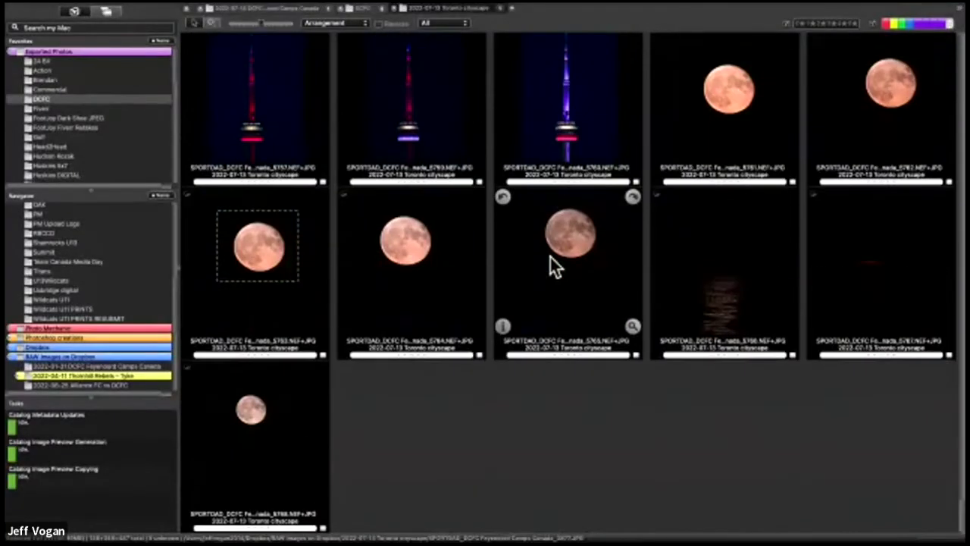
double_click(252, 403)
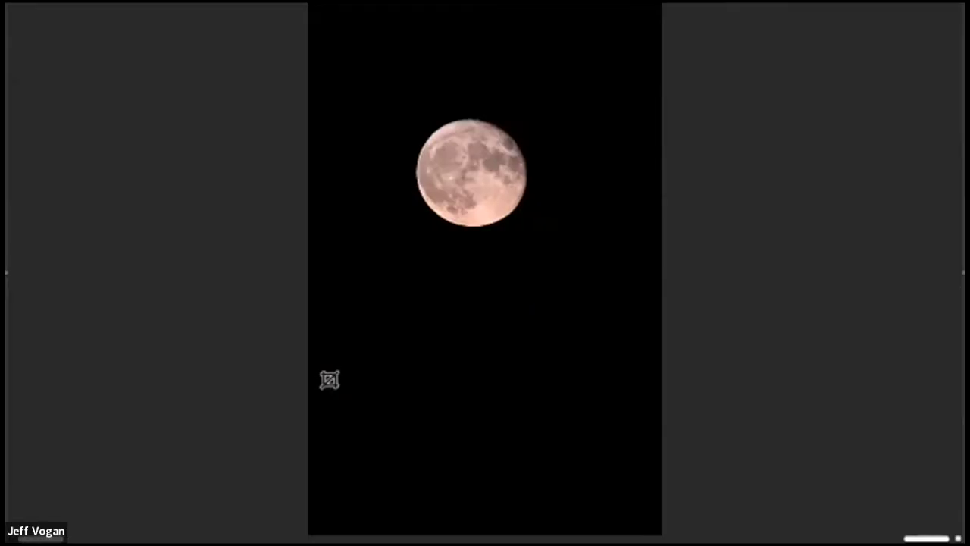
click(488, 169)
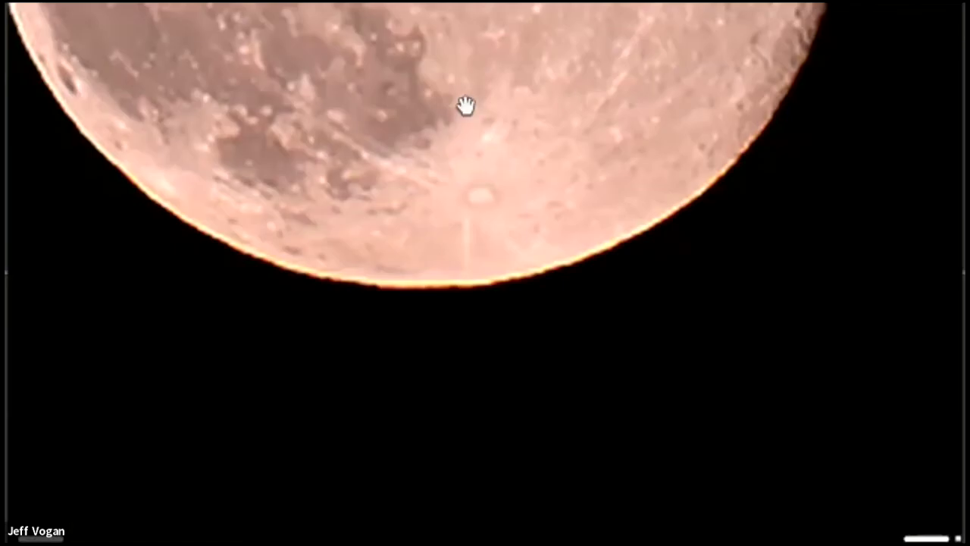
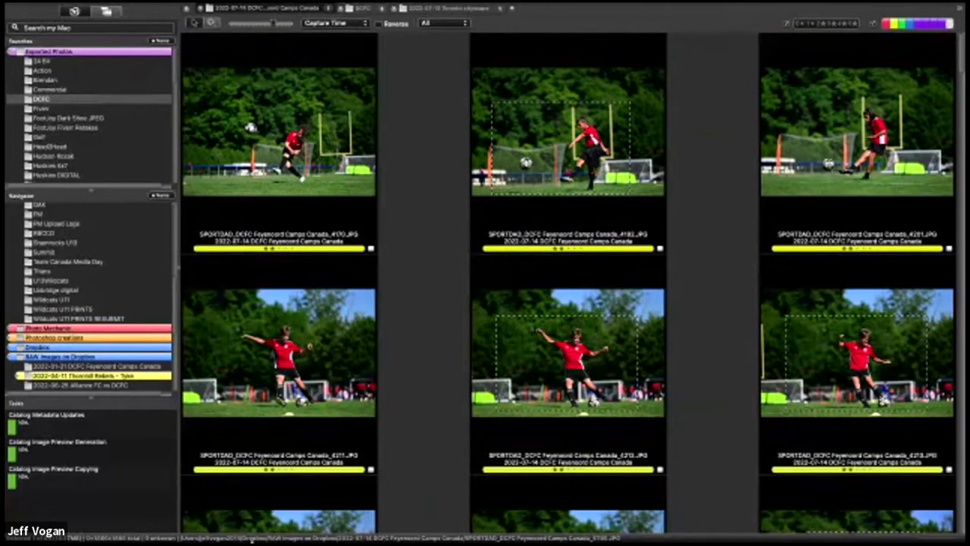
- Switch to Safari and open the Workshops page of the SPORTDAD website to review the two workshops offered
click(369, 303)
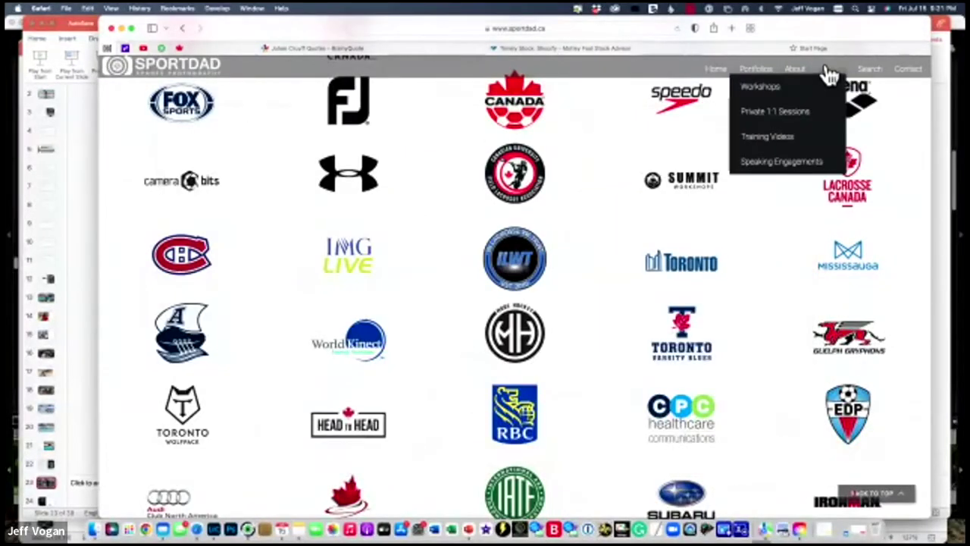
click(786, 90)
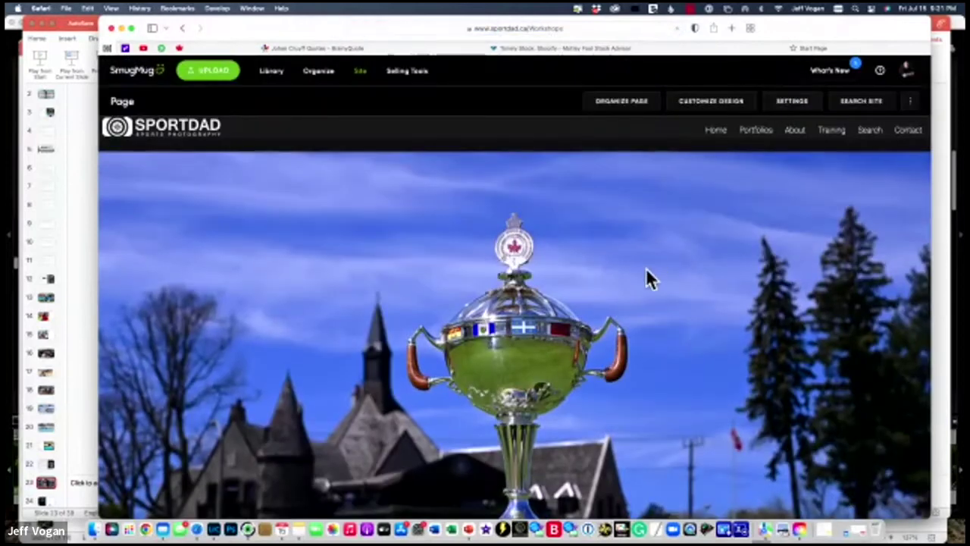
scroll(644, 268, down, 3)
scroll(644, 269, down, 5)
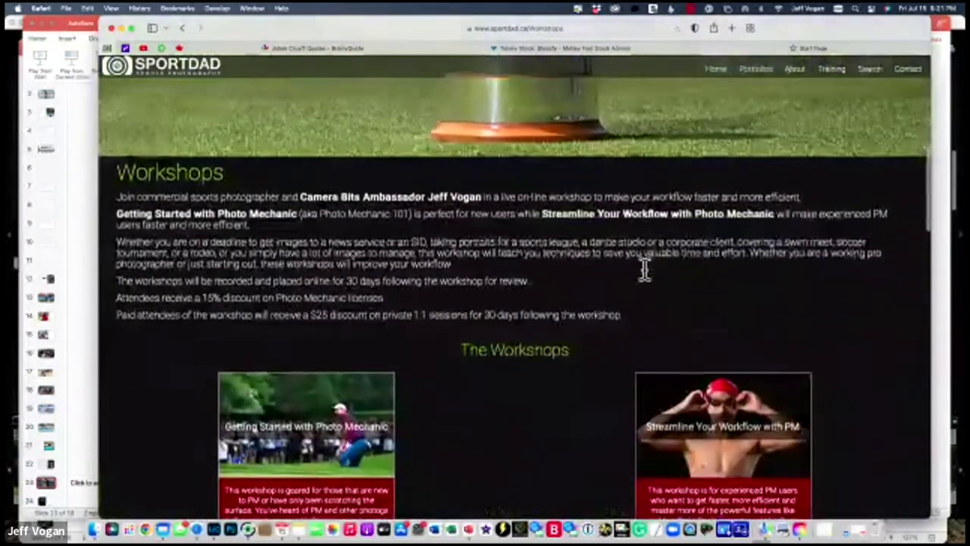
scroll(644, 271, down, 3)
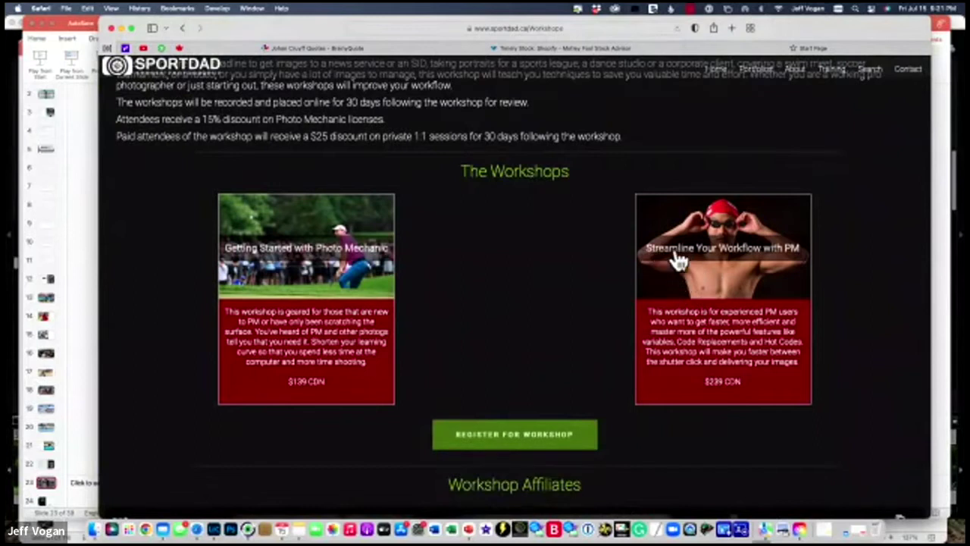
scroll(734, 267, up, 3)
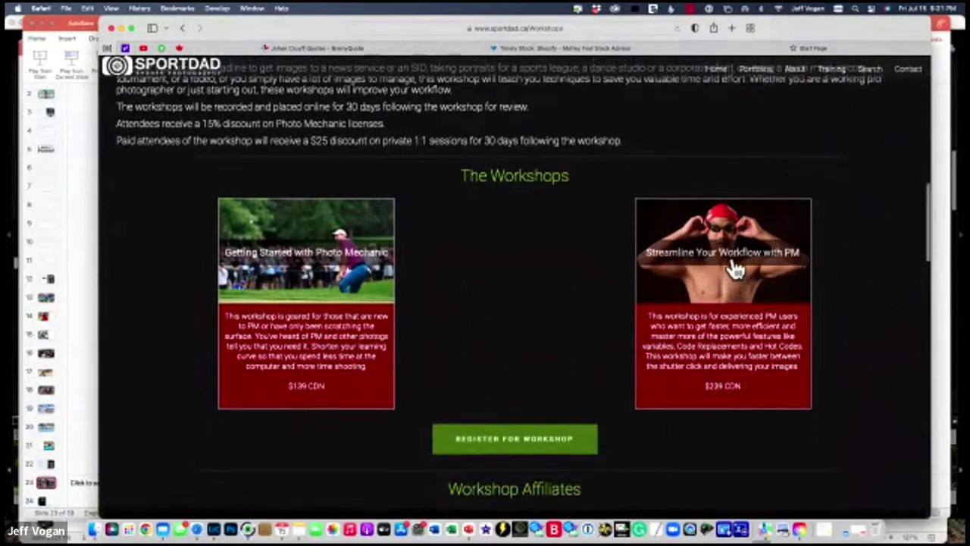
- Go back to the SPORTDAD home page and look through the Partial Client List
click(720, 72)
scroll(489, 341, down, 10)
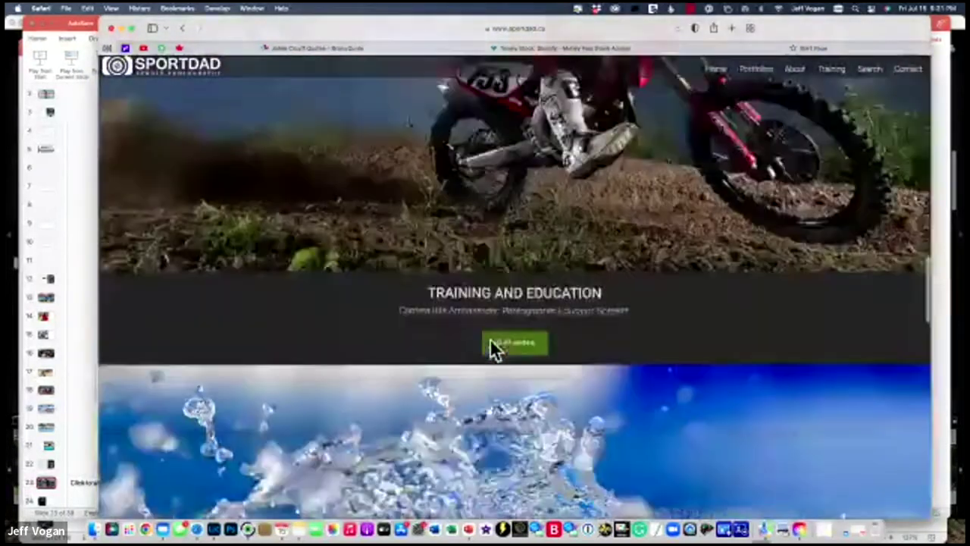
scroll(490, 343, down, 15)
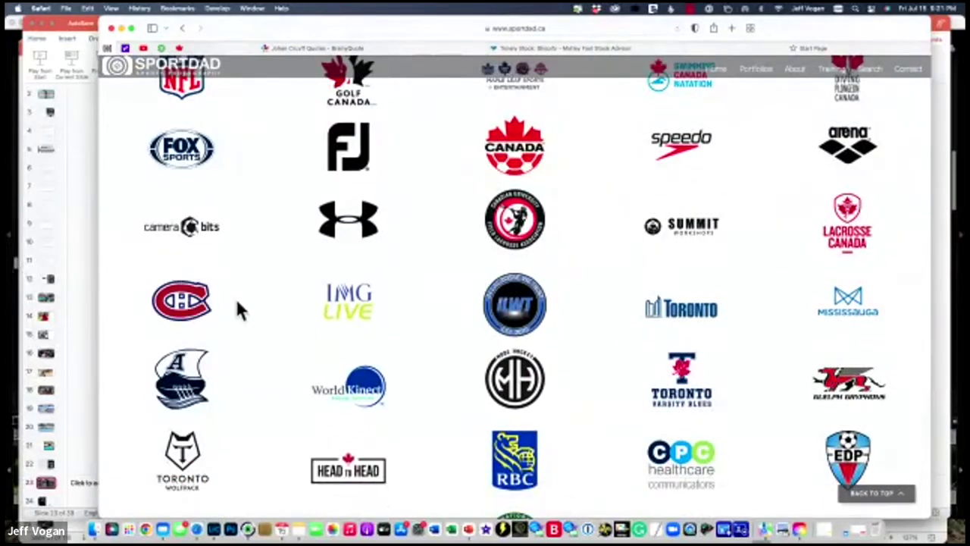
scroll(310, 310, up, 2)
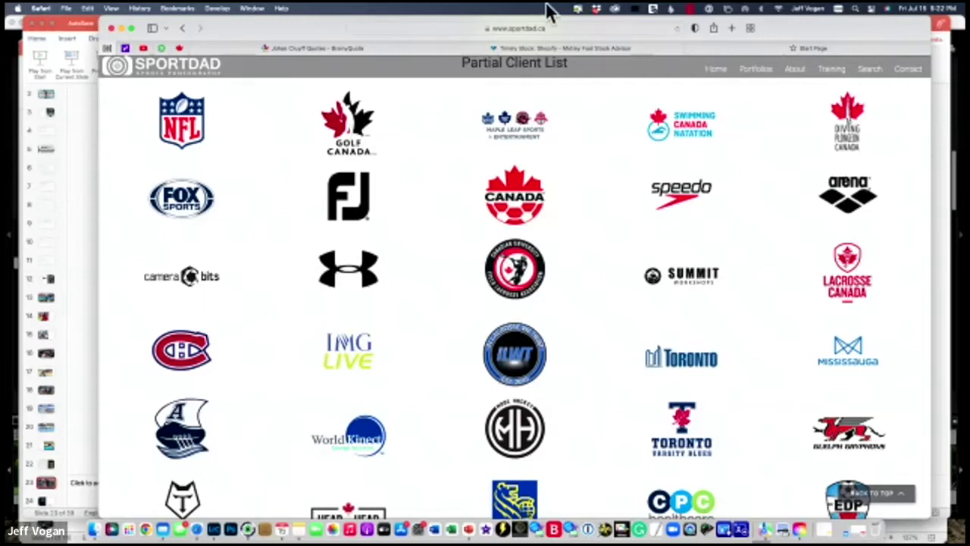
- Open the SPORTDAD Sports Photography YouTube channel and look through its uploaded Photo Mechanic videos
click(144, 50)
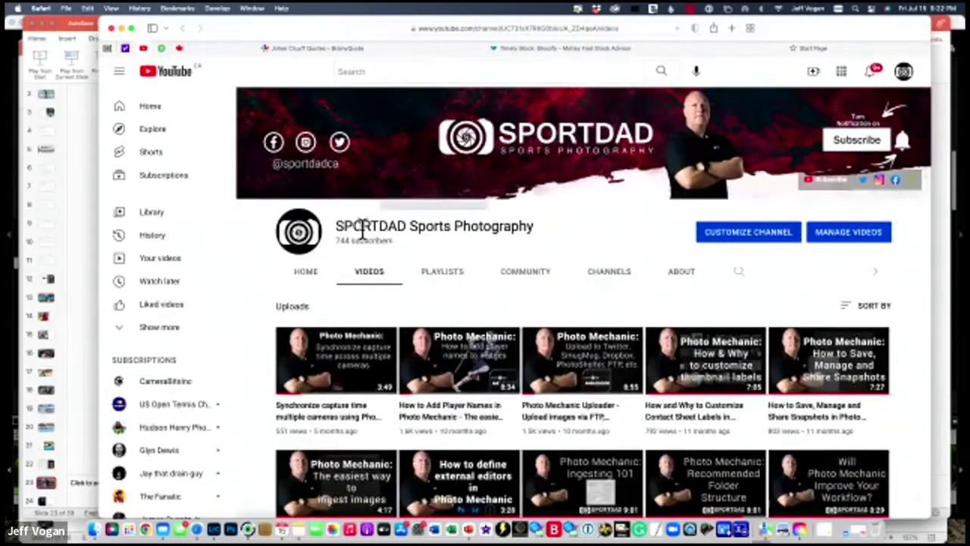
drag(246, 26, 166, 24)
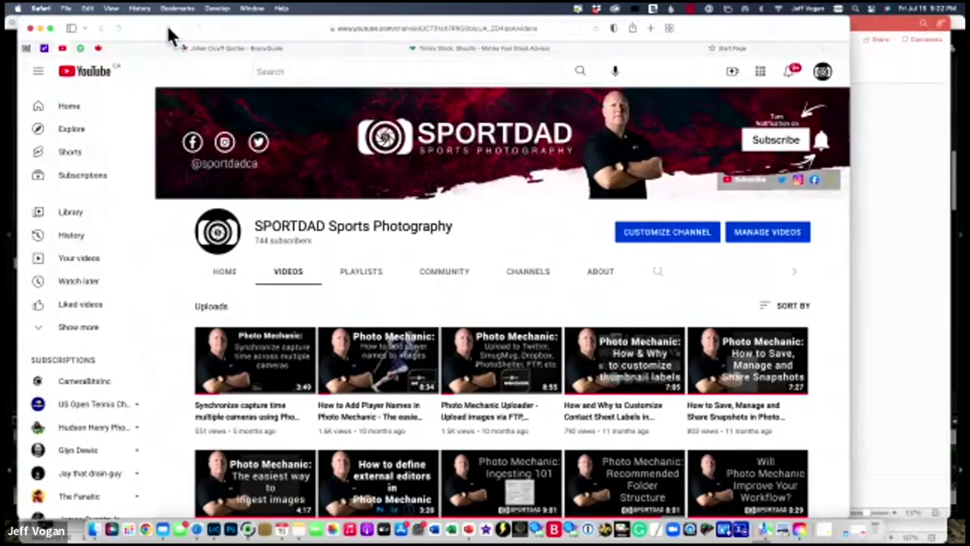
scroll(358, 343, down, 2)
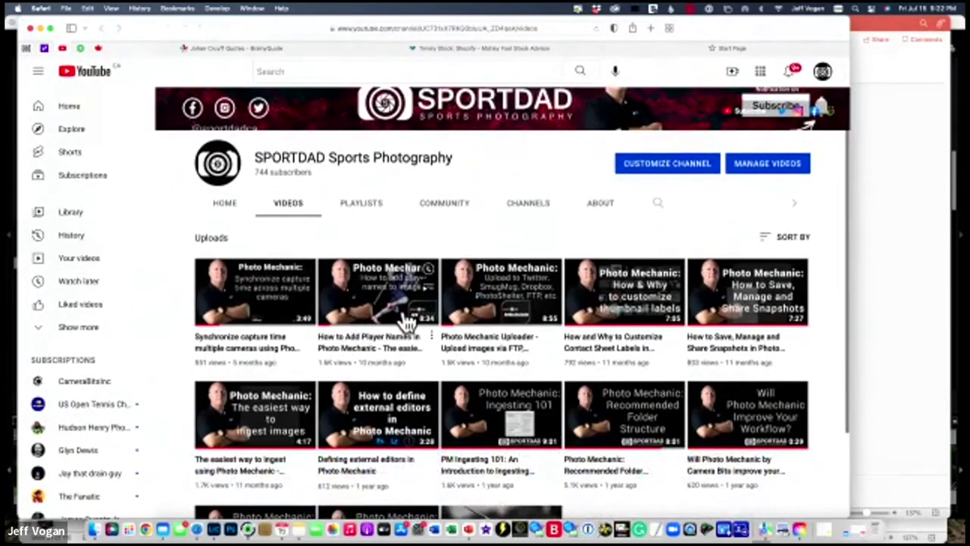
scroll(379, 341, down, 3)
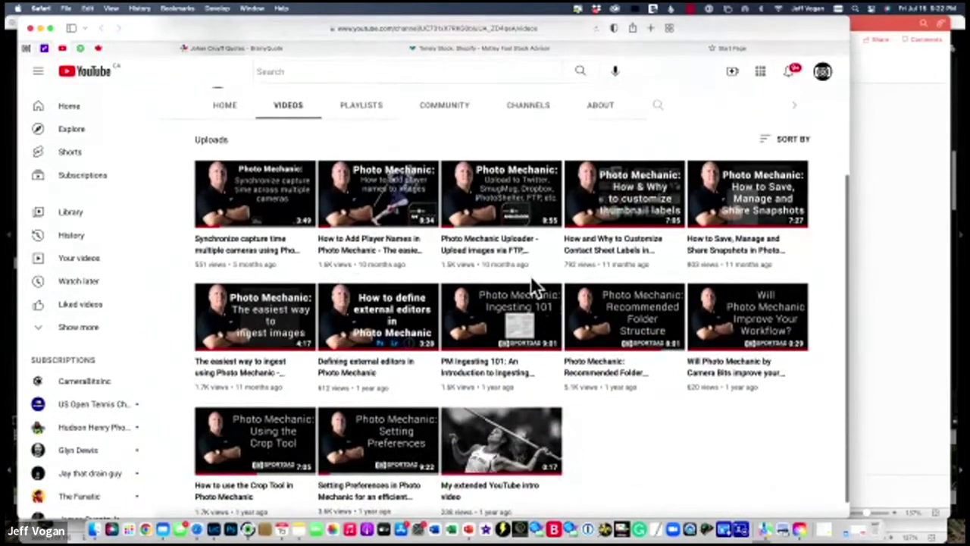
scroll(501, 273, up, 2)
scroll(496, 267, up, 1)
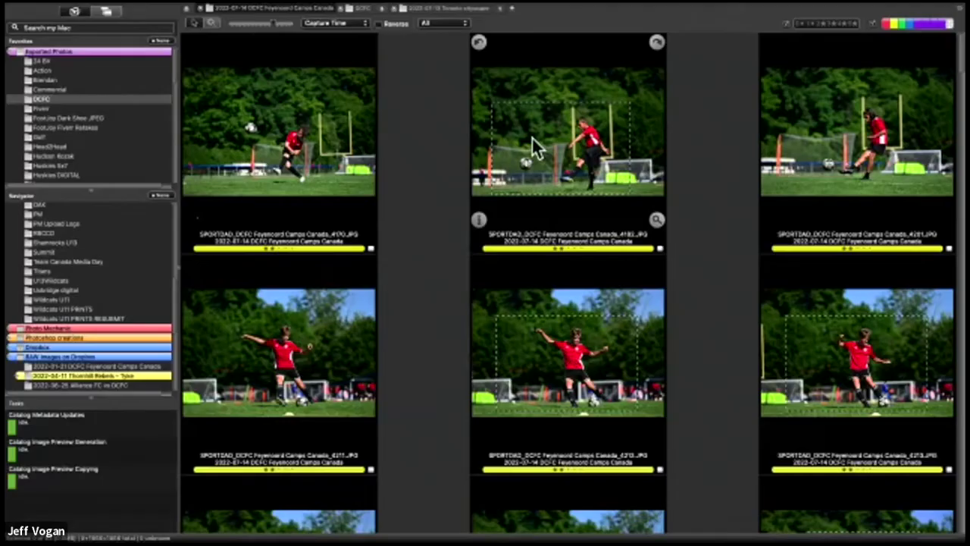
- In Photo Mechanic, enlarge the crop of the kicking soccer player photo to include the whole net, rotate it slightly and apply it
double_click(532, 137)
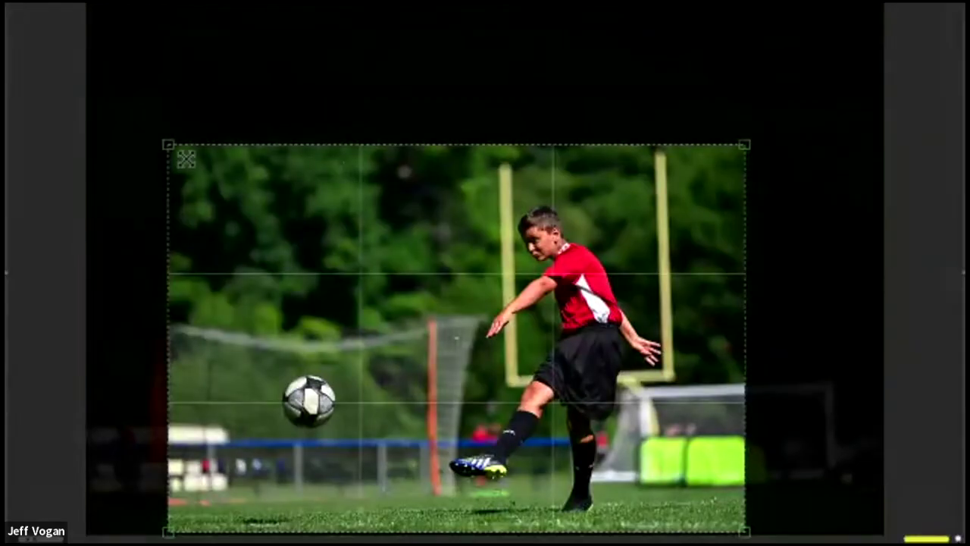
drag(162, 137, 136, 128)
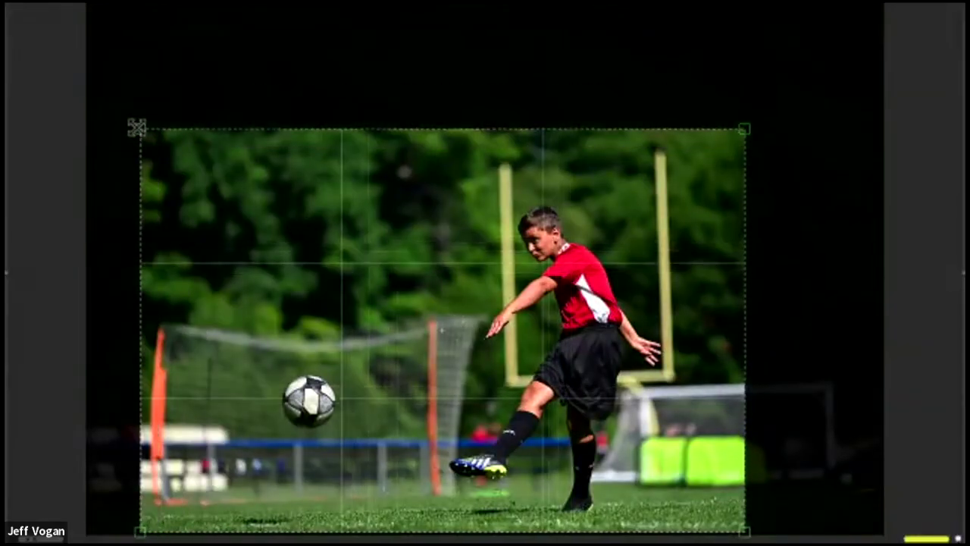
mouse_move(108, 159)
mouse_down()
mouse_move(113, 177)
mouse_move(112, 145)
mouse_move(115, 164)
mouse_up()
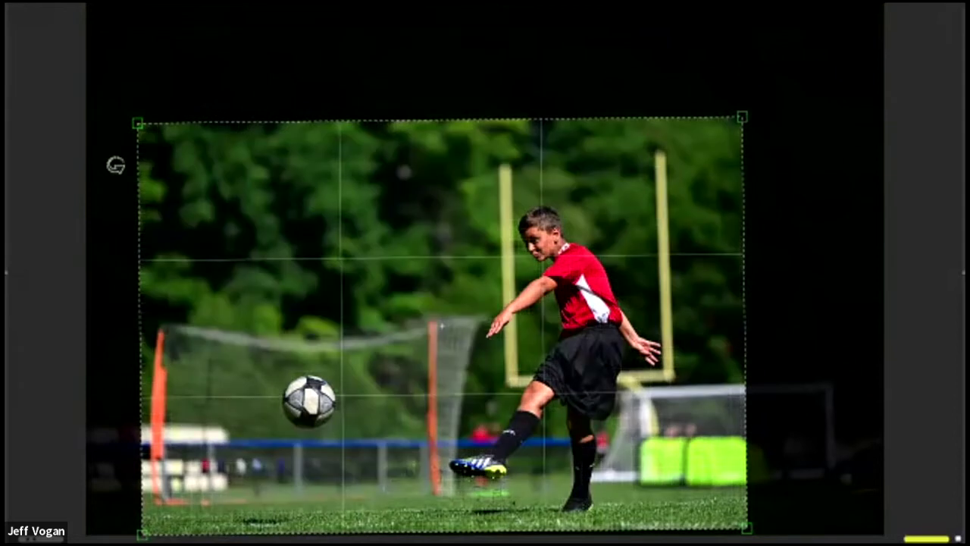
key(Return)
key(Escape)
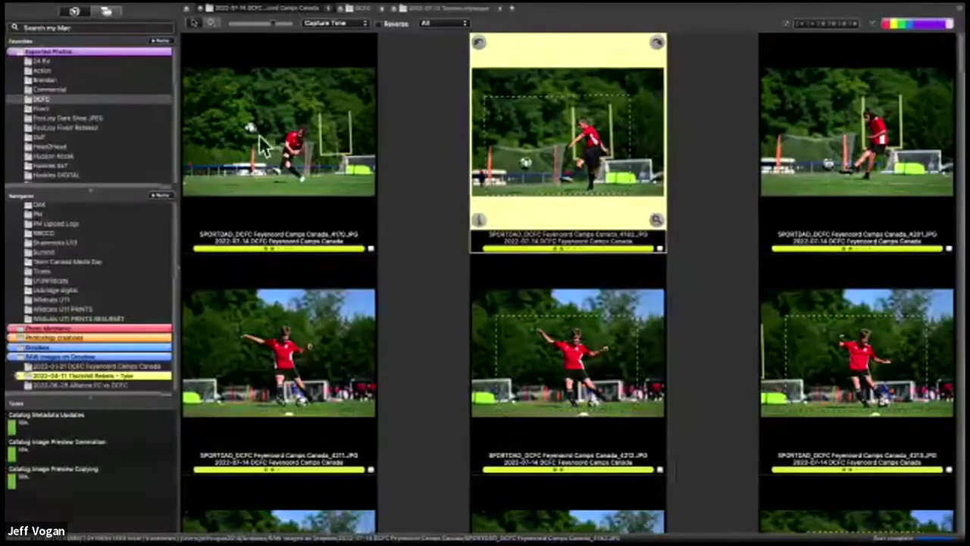
- Open the IPTC metadata of the kicking player photo 4182 and save it with the upload option, moving the File Uploader into view
click(478, 219)
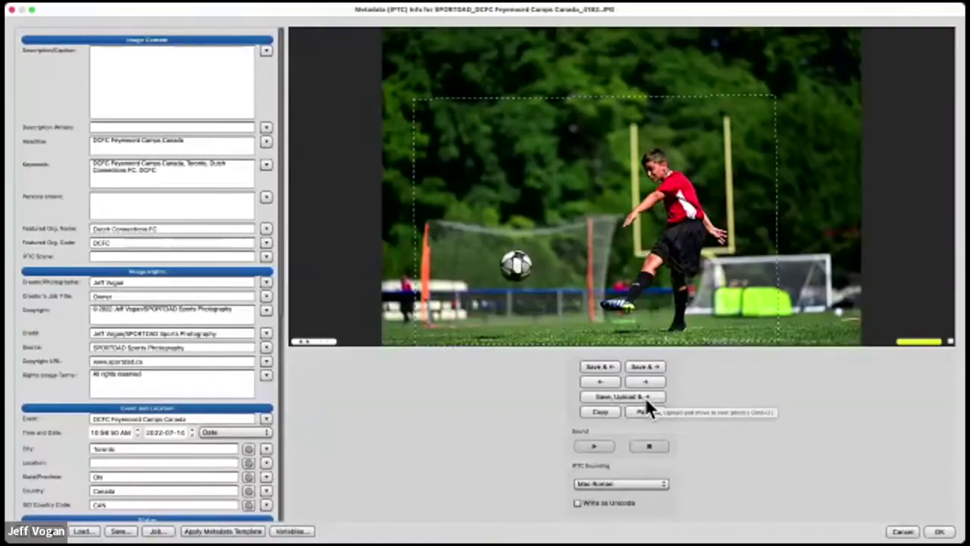
click(645, 397)
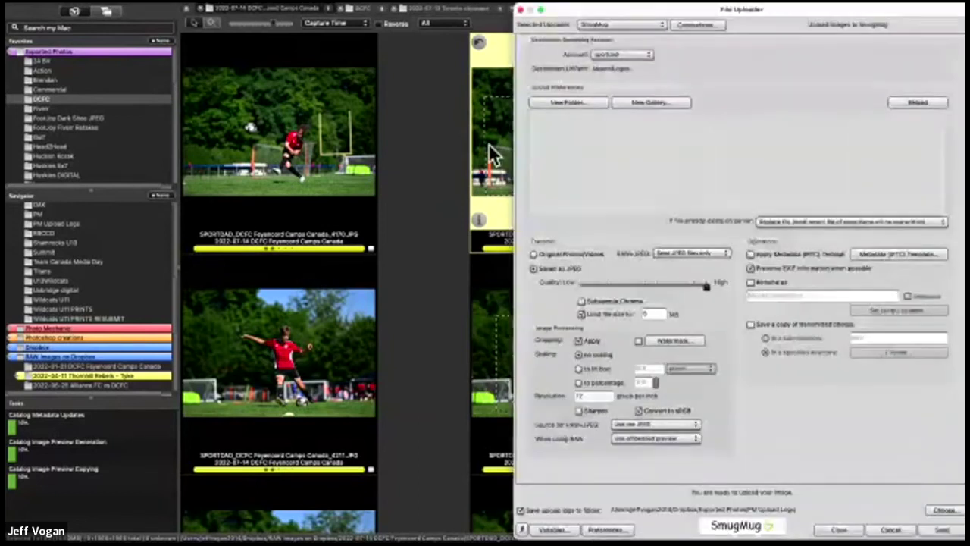
drag(602, 13, 313, 11)
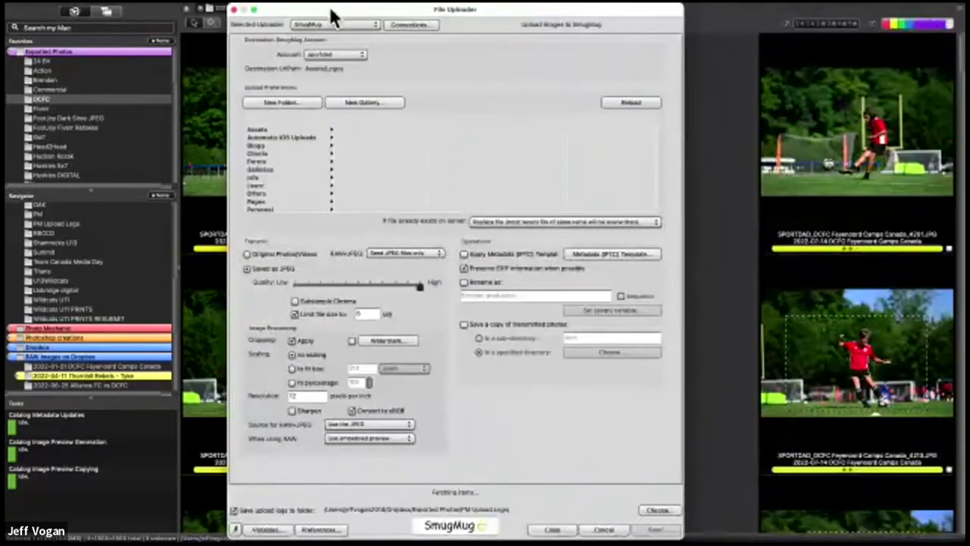
- Switch the selected uploader service to PhotoShelter in the File Uploader
click(367, 23)
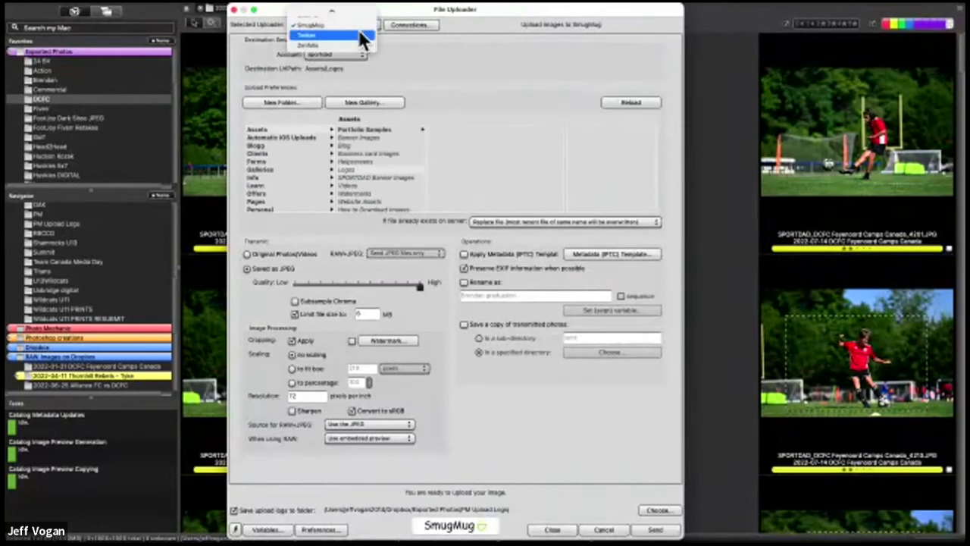
scroll(358, 39, up, 4)
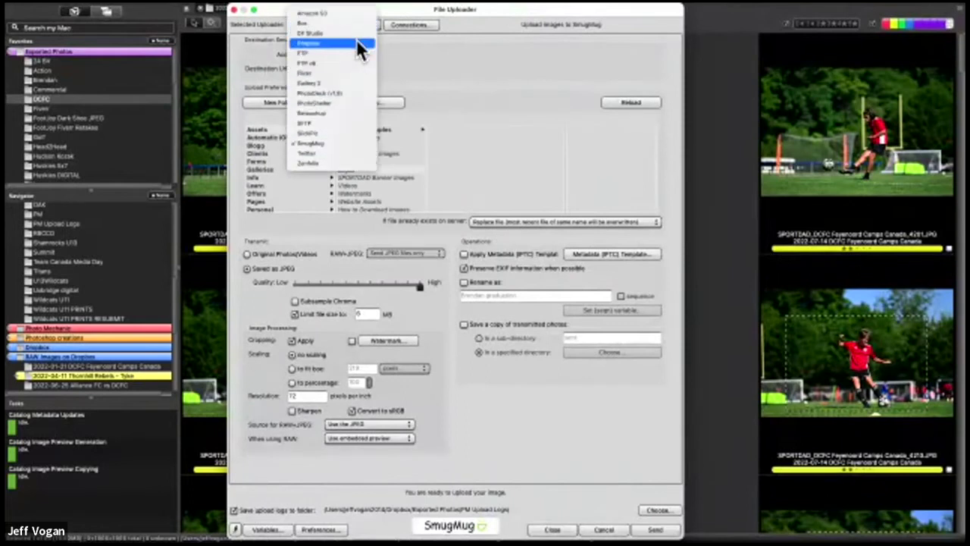
click(358, 103)
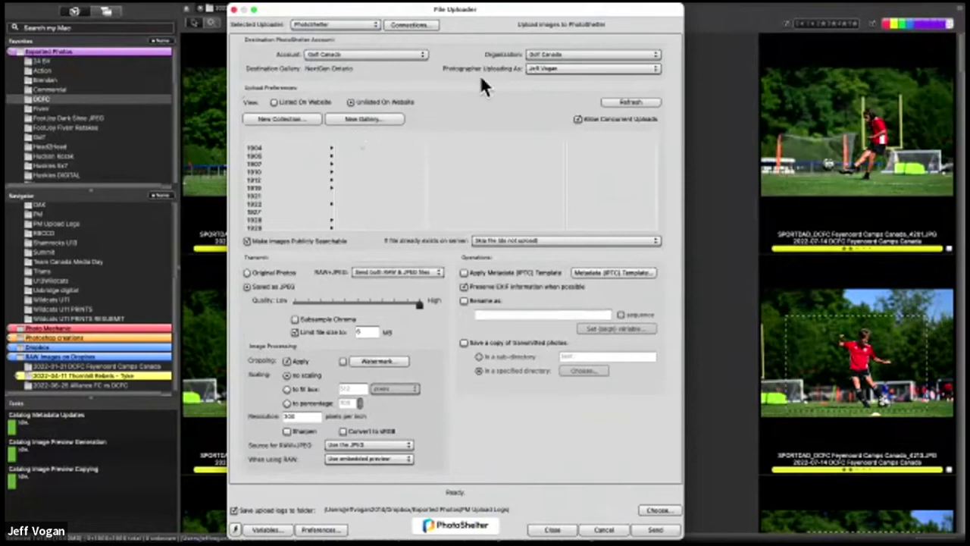
- Set the upload destination to the NextGen Ontario gallery under 2022, Amateur Championships, and close the uploader with its settings saved
scroll(274, 203, down, 5)
scroll(275, 203, down, 10)
scroll(275, 199, up, 4)
click(273, 169)
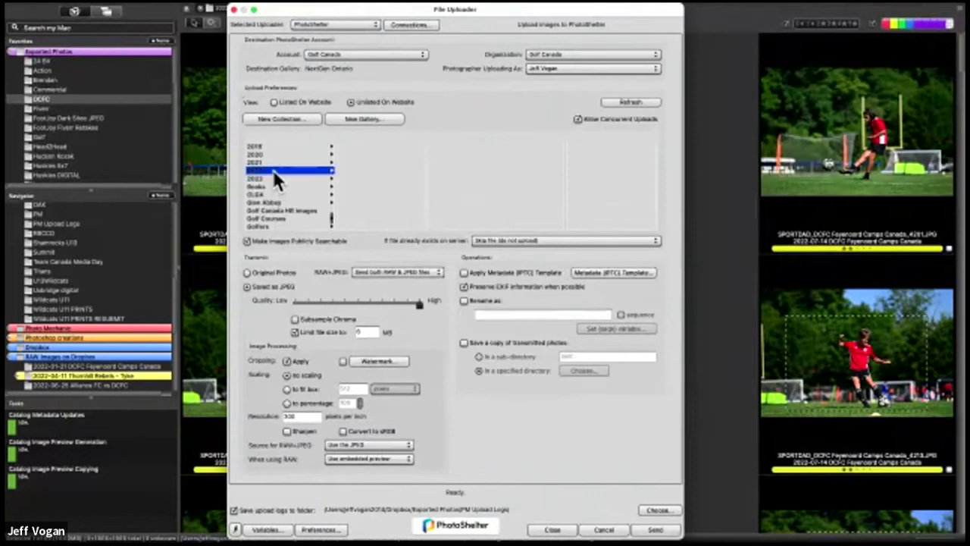
click(395, 146)
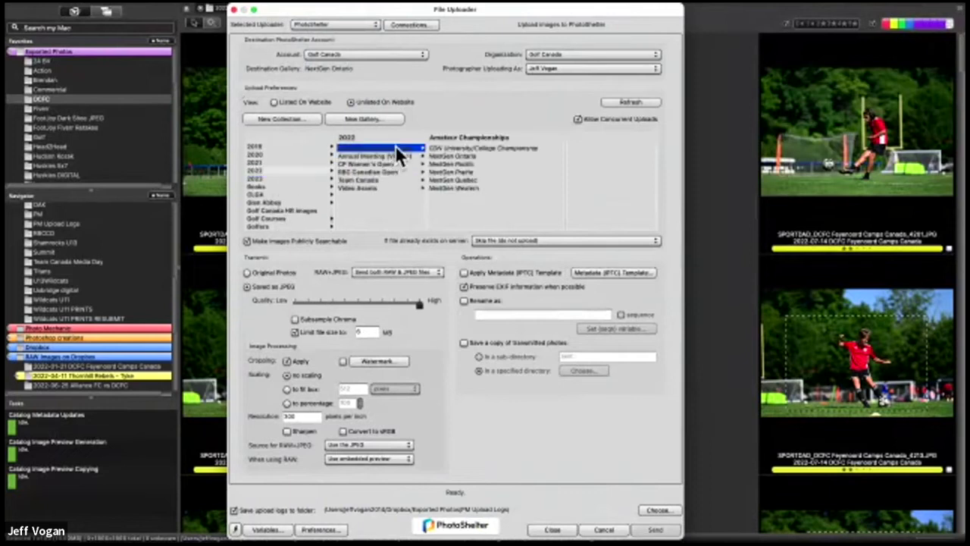
click(466, 155)
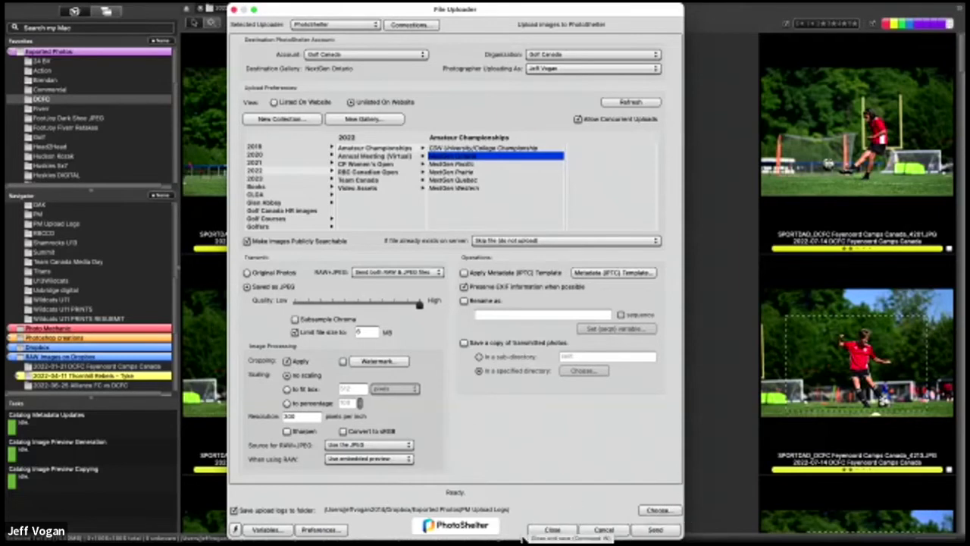
click(548, 532)
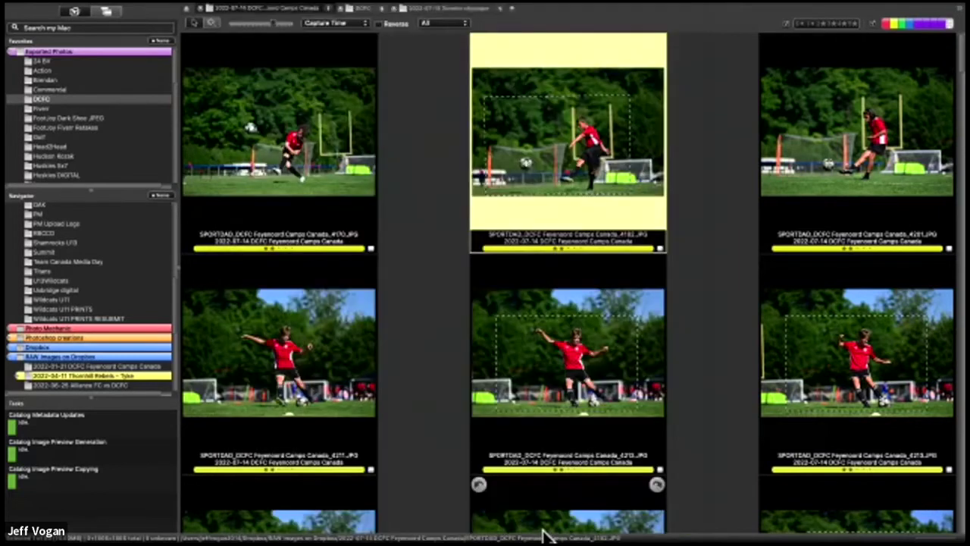
- Select photos 4844 and 4865, carry them over Photoshop 2022, and drop them back in the contact sheet before photo 4897
click(444, 207)
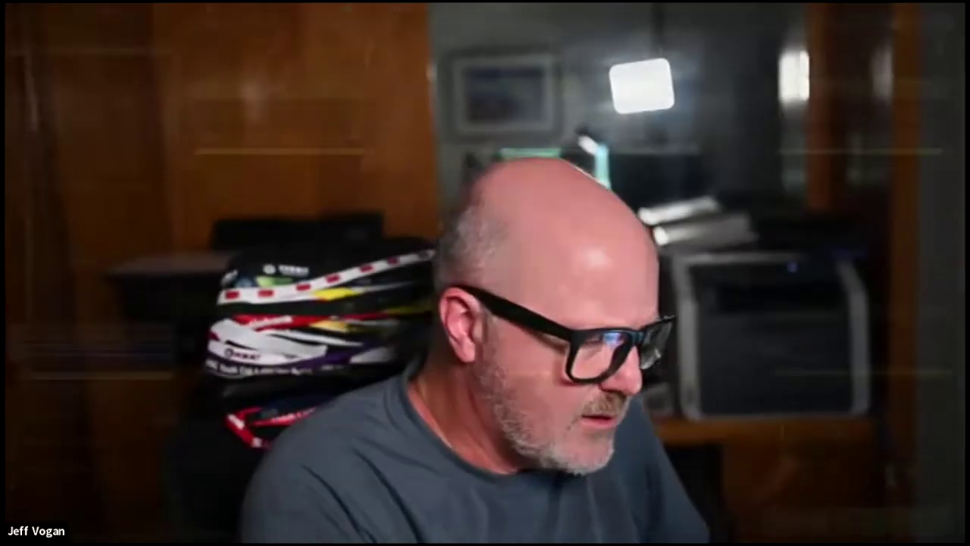
scroll(350, 369, down, 1)
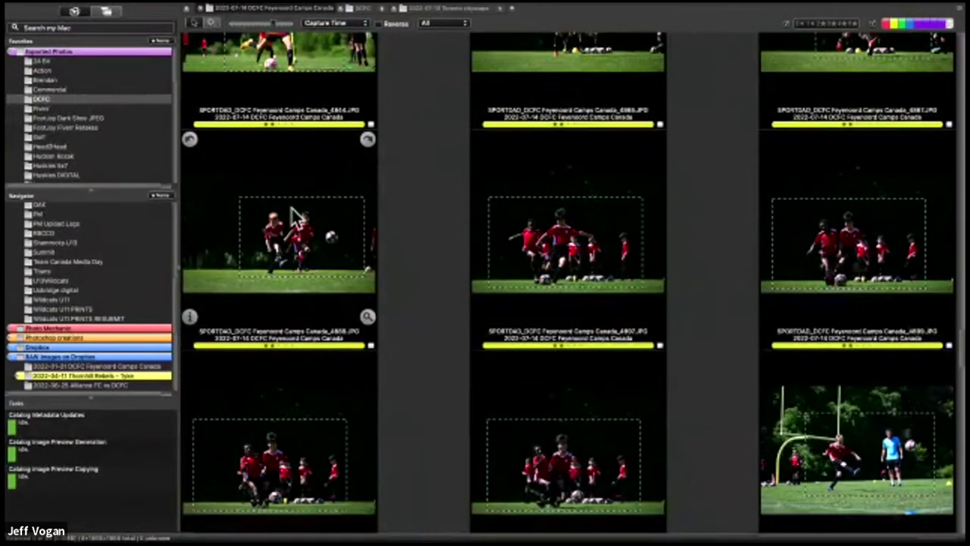
scroll(302, 218, up, 2)
click(303, 218)
scroll(325, 299, down, 5)
scroll(327, 310, up, 3)
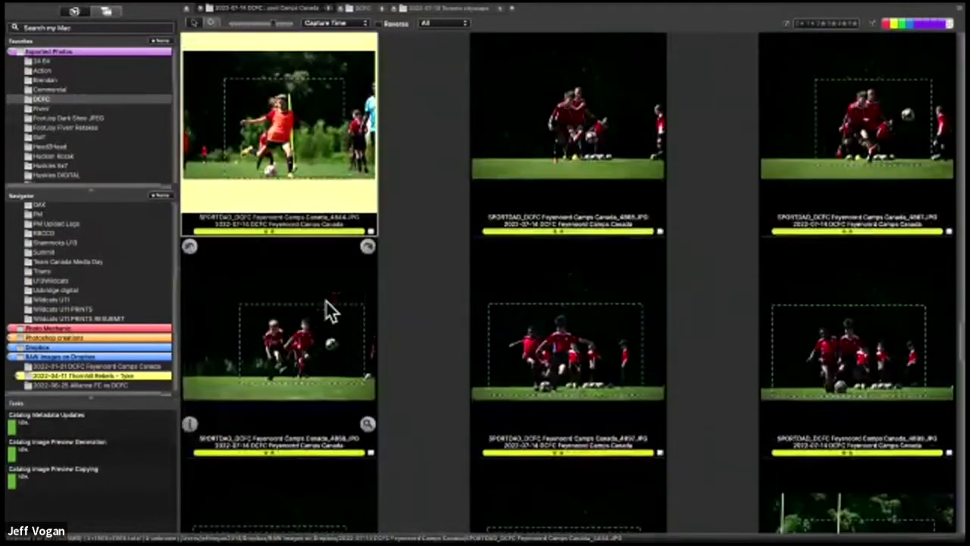
shift+click(590, 148)
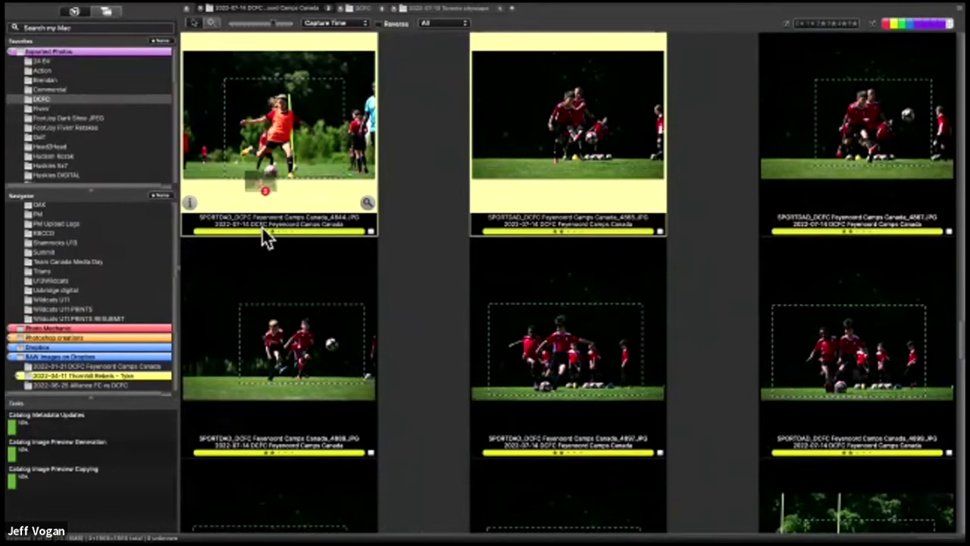
mouse_move(261, 538)
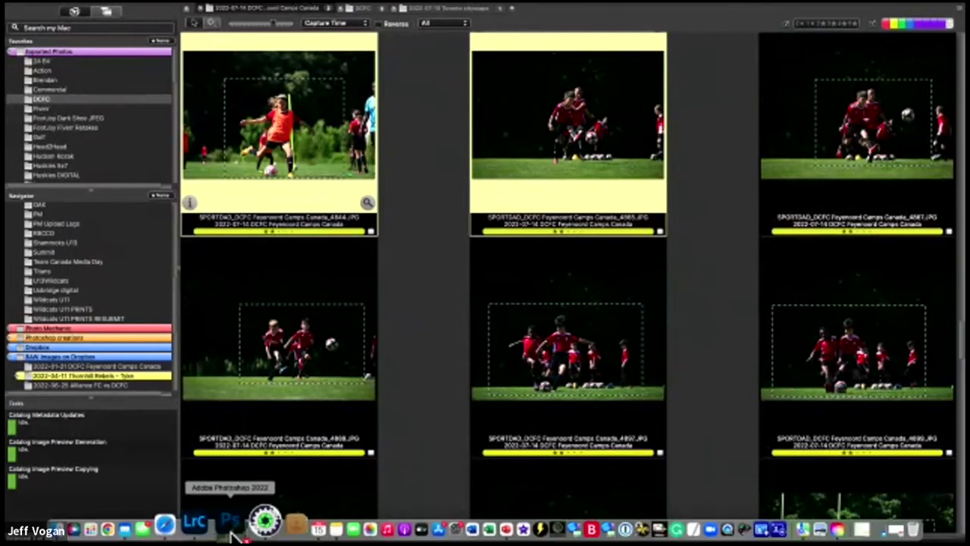
drag(219, 530, 414, 341)
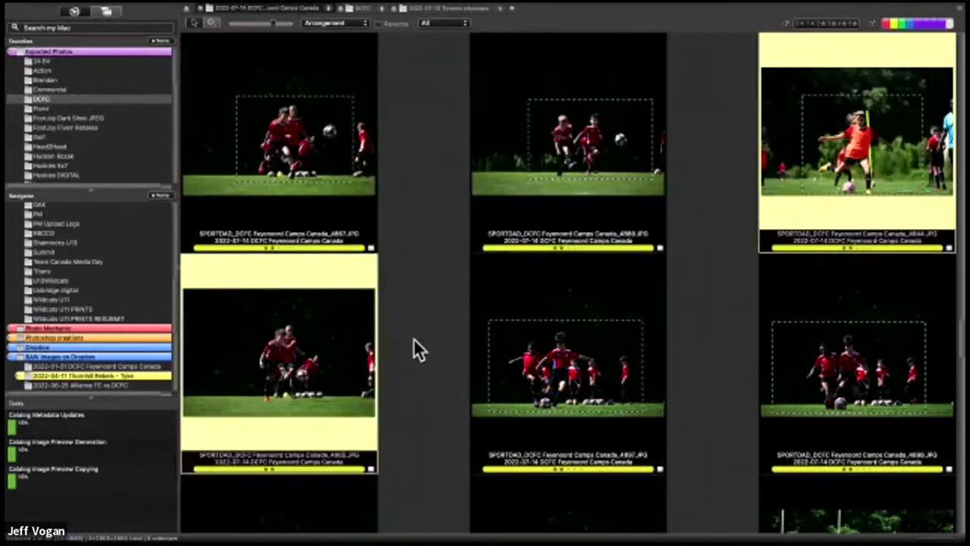
- Look at the external editors offered for photo 4865, such as Lightroom Classic, Photoshop 2022 and Bridge 2021, without choosing one
right_click(275, 295)
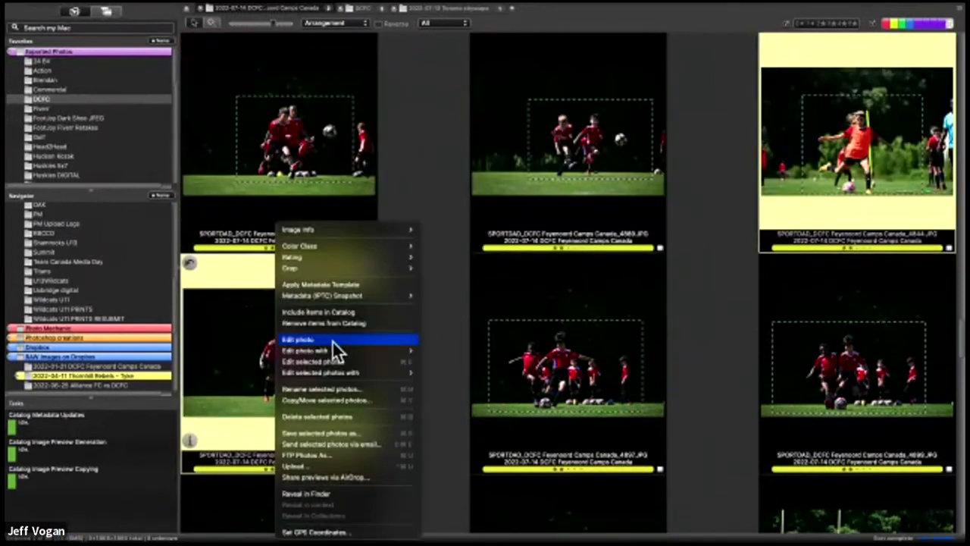
mouse_move(330, 349)
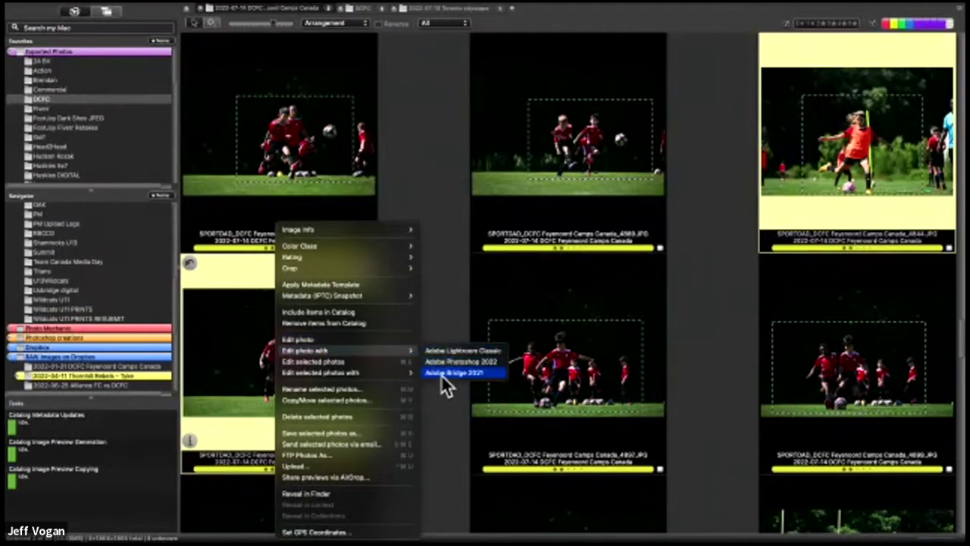
click(438, 225)
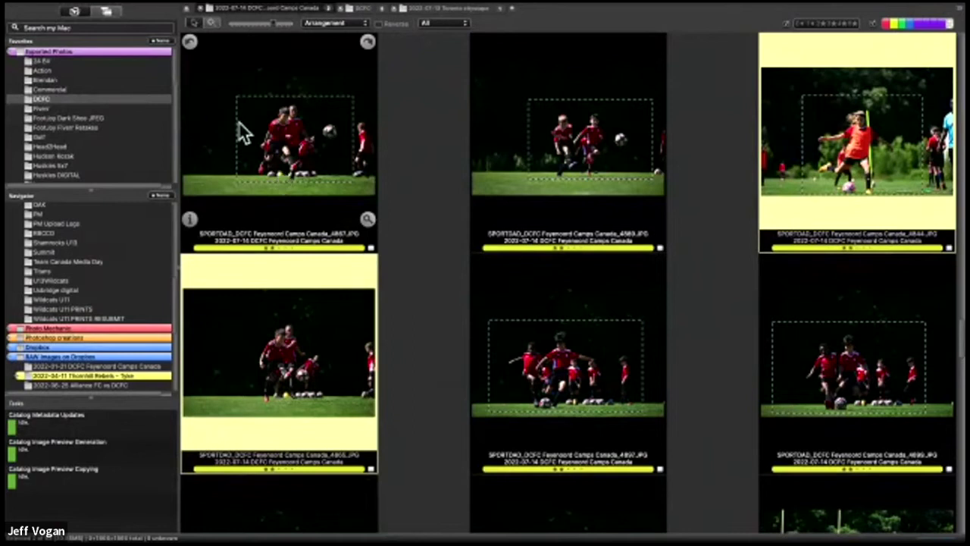
- Collapse the RAW Images on Dropbox folder in the folder tree
scroll(100, 259, down, 5)
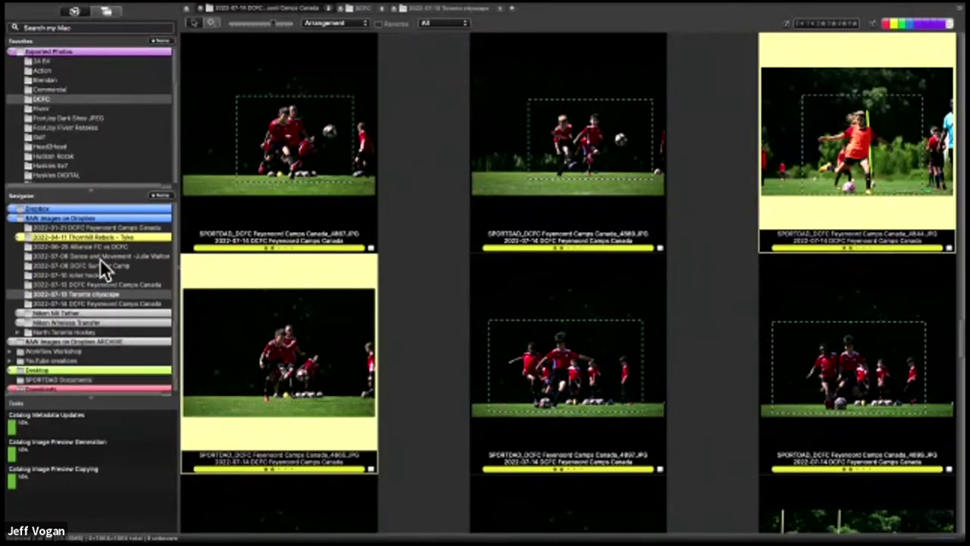
click(12, 254)
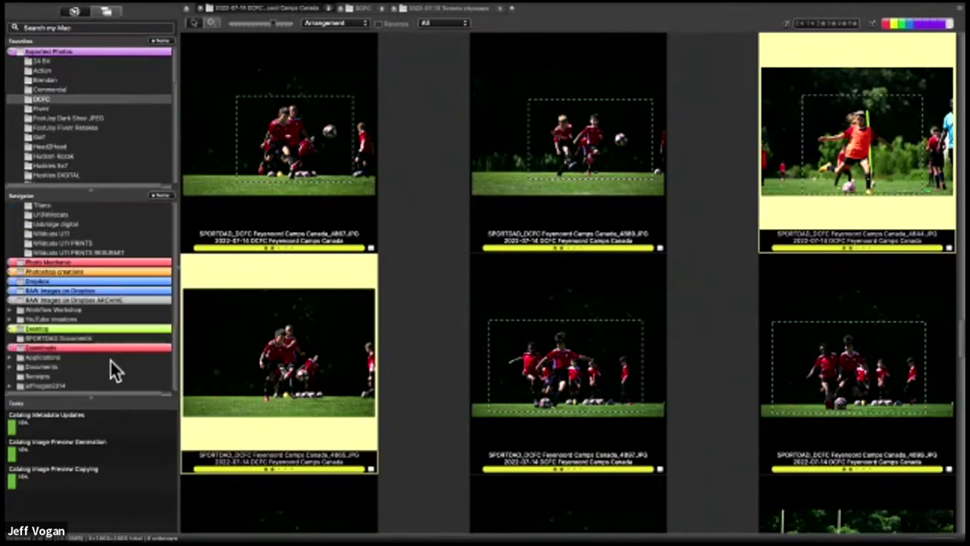
- Switch to Finder to review the drives listed under Locations, and return to Photo Mechanic
mouse_move(147, 535)
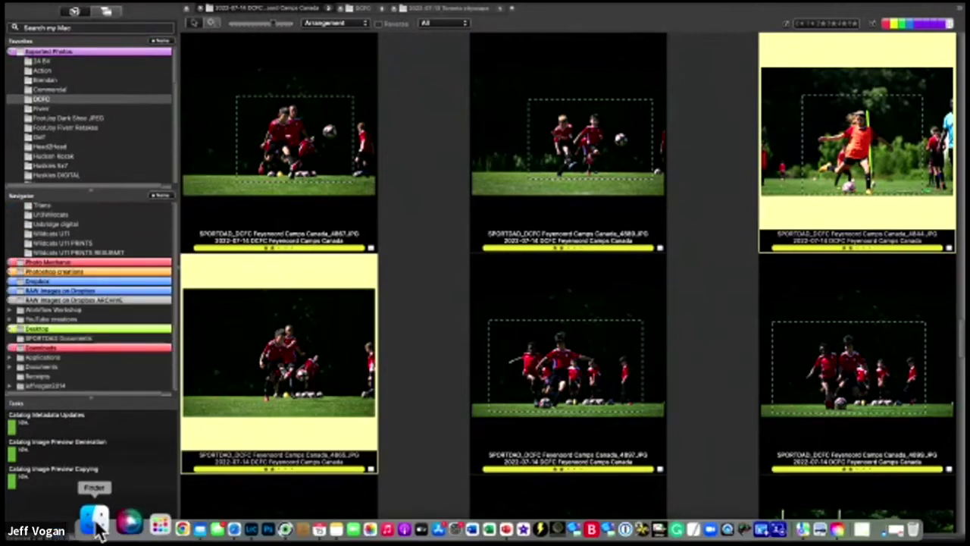
click(95, 523)
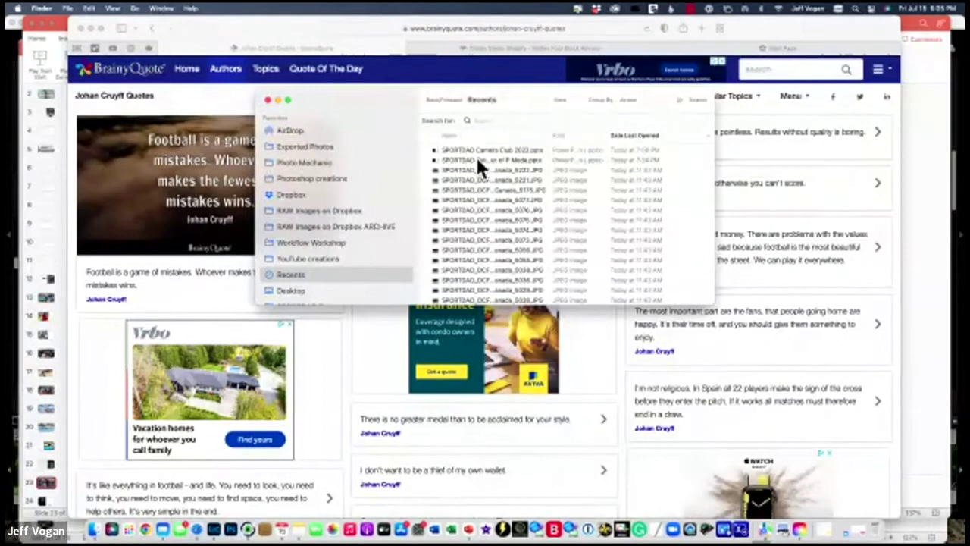
scroll(375, 224, down, 8)
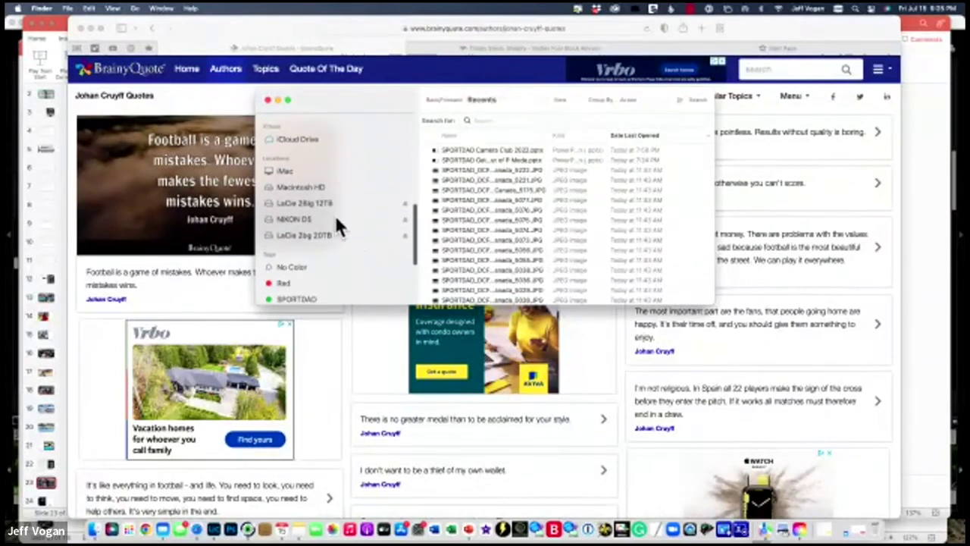
click(488, 190)
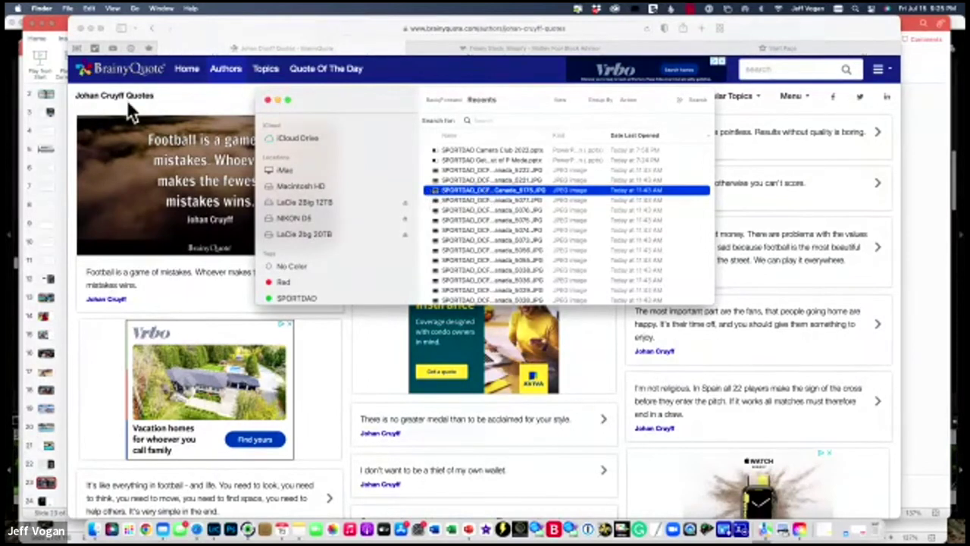
click(247, 522)
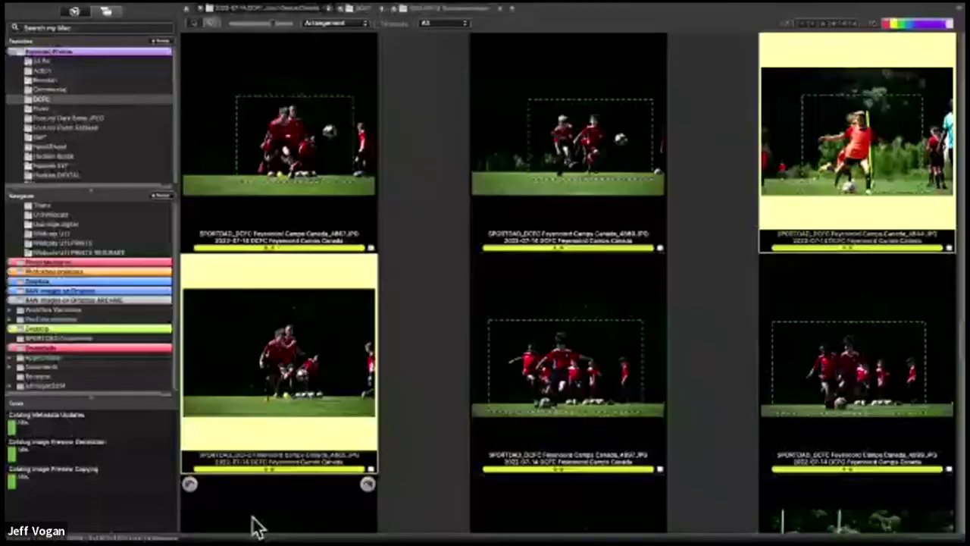
- Select only photo 4865 and shrink the contact sheet thumbnails to seven per row
click(297, 274)
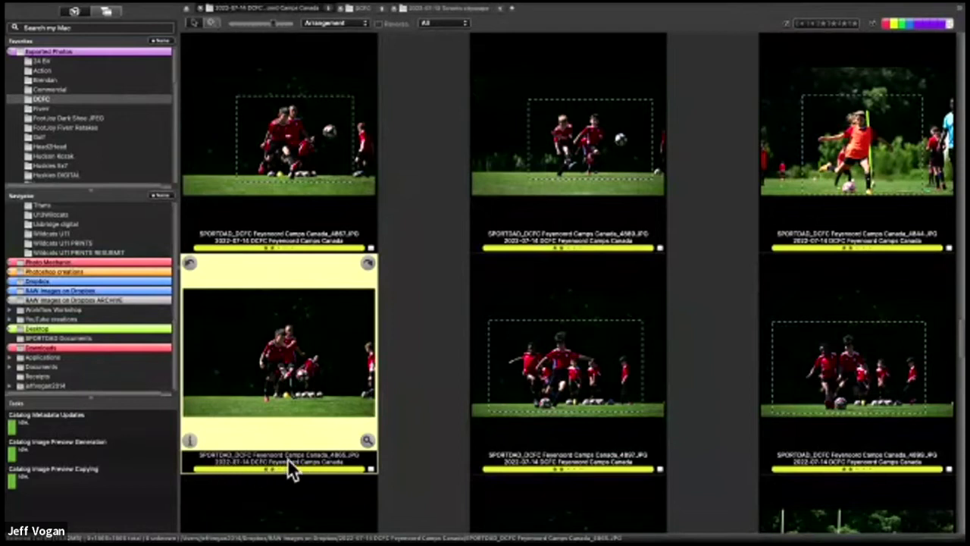
click(247, 23)
scroll(432, 197, down, 5)
scroll(433, 218, down, 15)
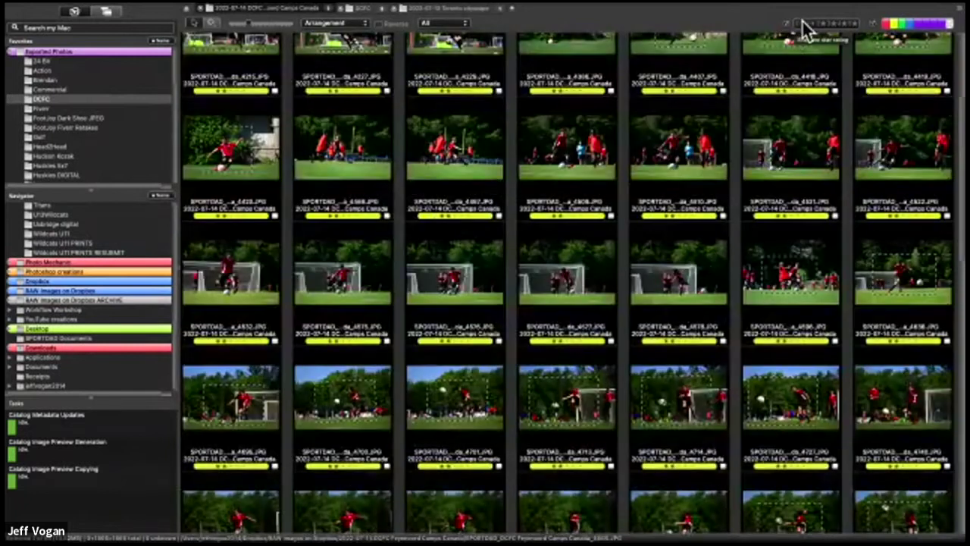
- Filter the contact sheet to three-star photos, and restore the display of all ratings
click(820, 23)
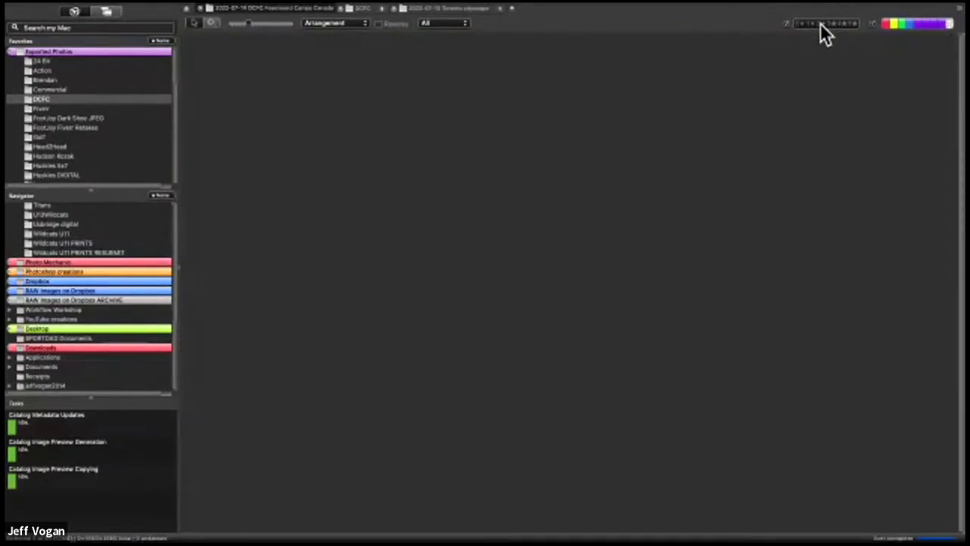
click(820, 23)
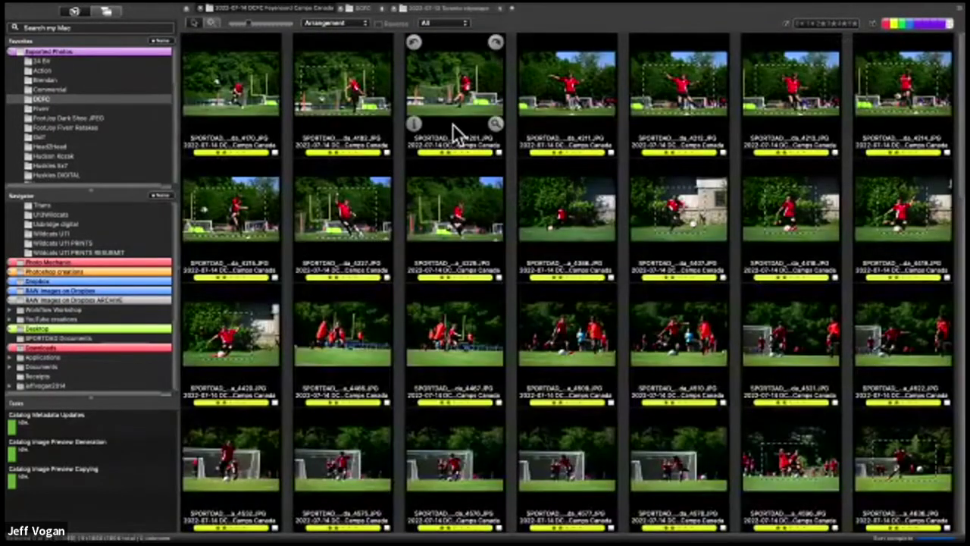
- Preview photo 4212 of the red-shirted player full screen and return to the contact sheet
click(660, 95)
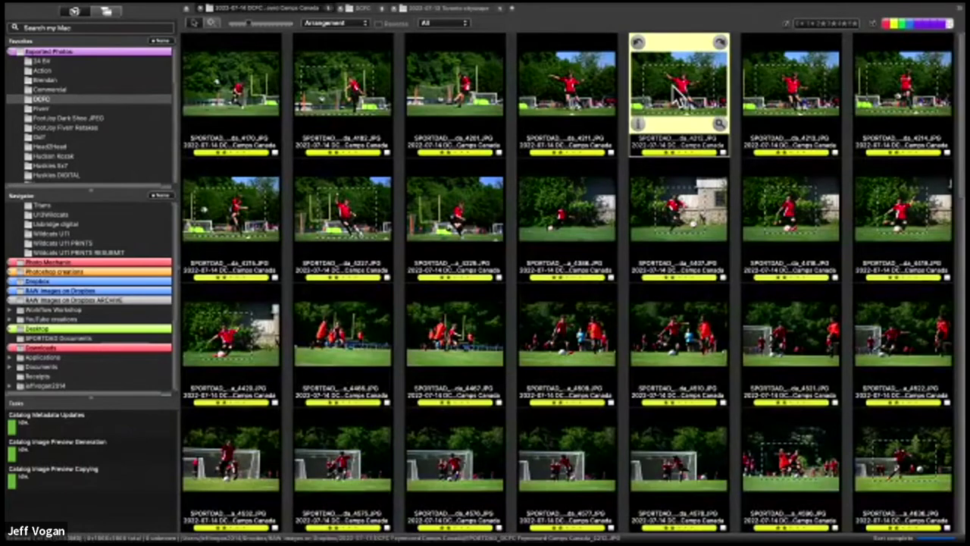
double_click(672, 85)
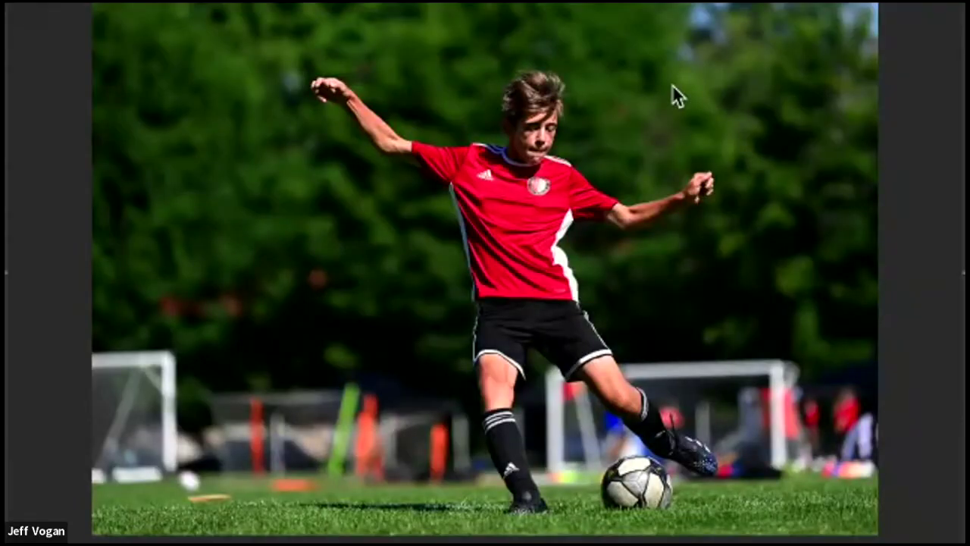
key(Escape)
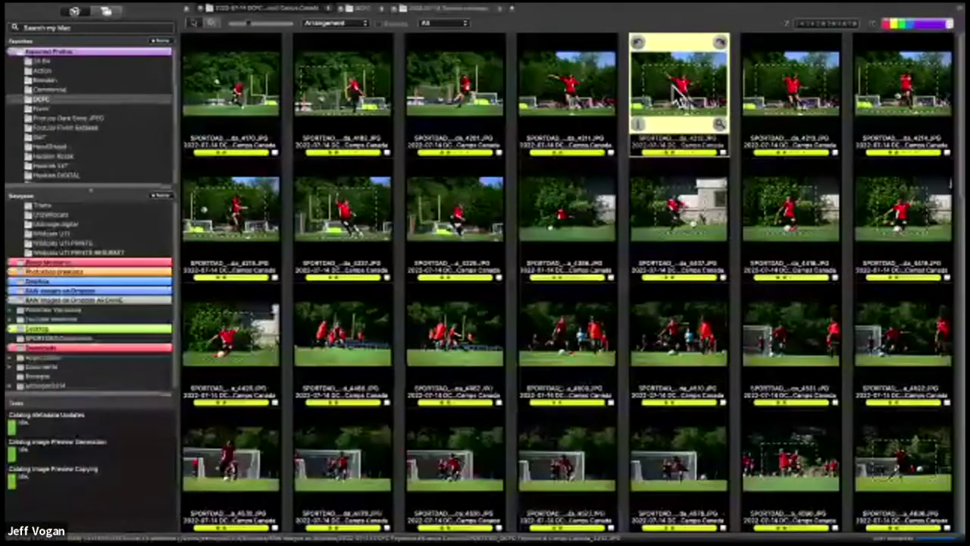
- Give photo 4213 a three-star rating and filter the contact sheet to three-star photos
click(785, 102)
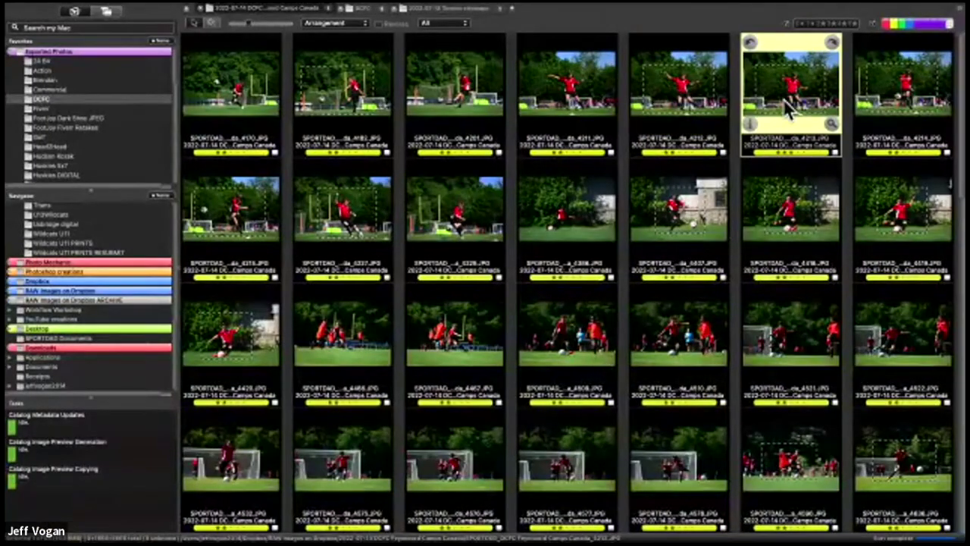
click(824, 24)
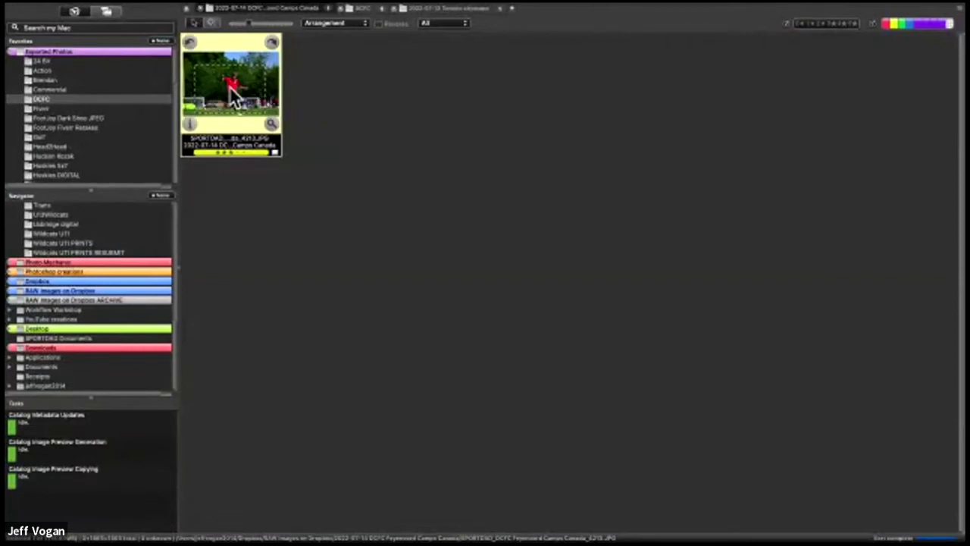
- Clear the three-star filter and limit the contact sheet to all star-rated photos
click(802, 25)
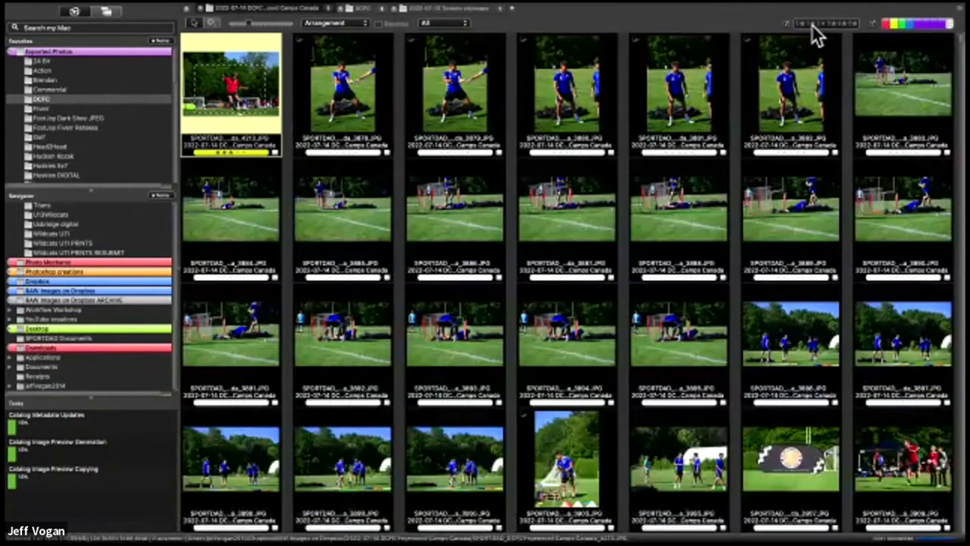
click(819, 25)
mouse_move(314, 124)
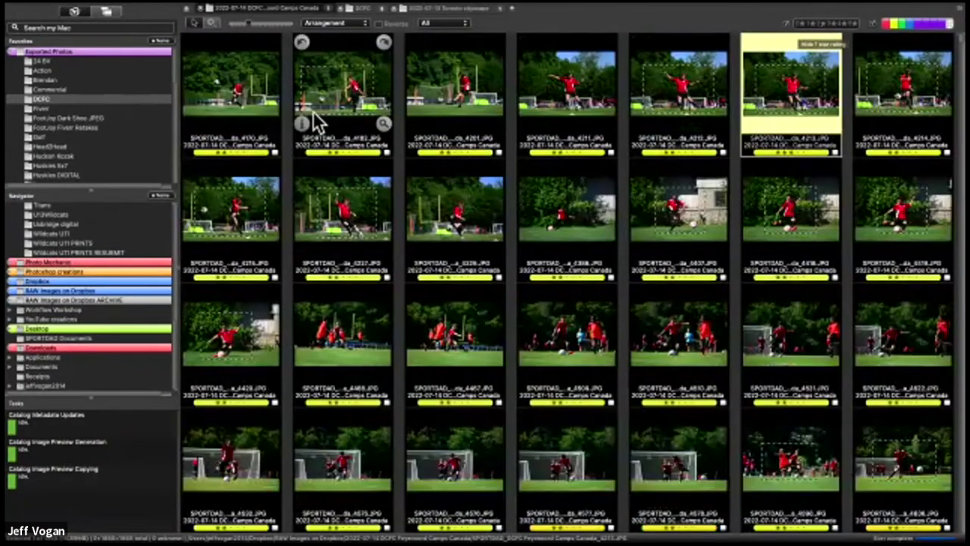
- Open photo 4170 full screen and page through the star-rated soccer photos to examine their framing and existing crops
mouse_move(190, 91)
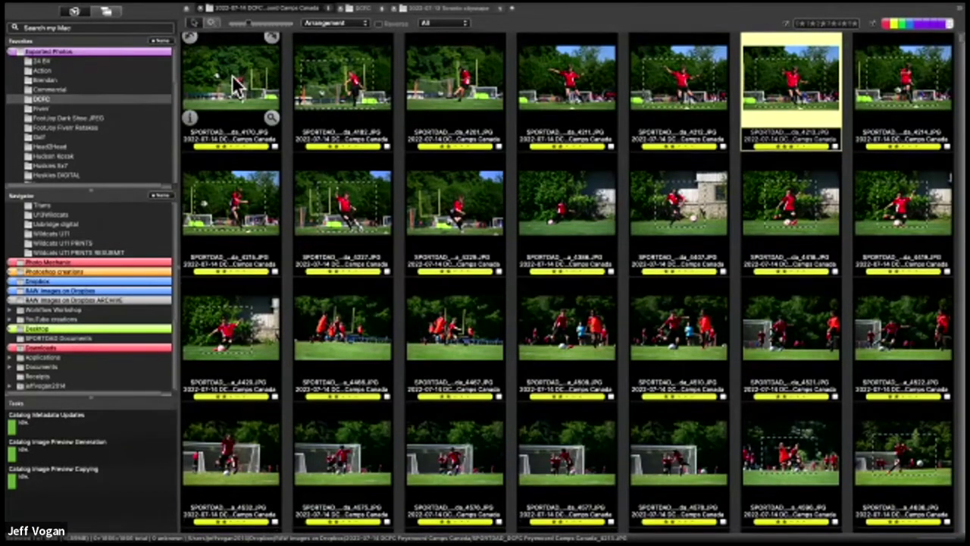
click(235, 80)
double_click(231, 76)
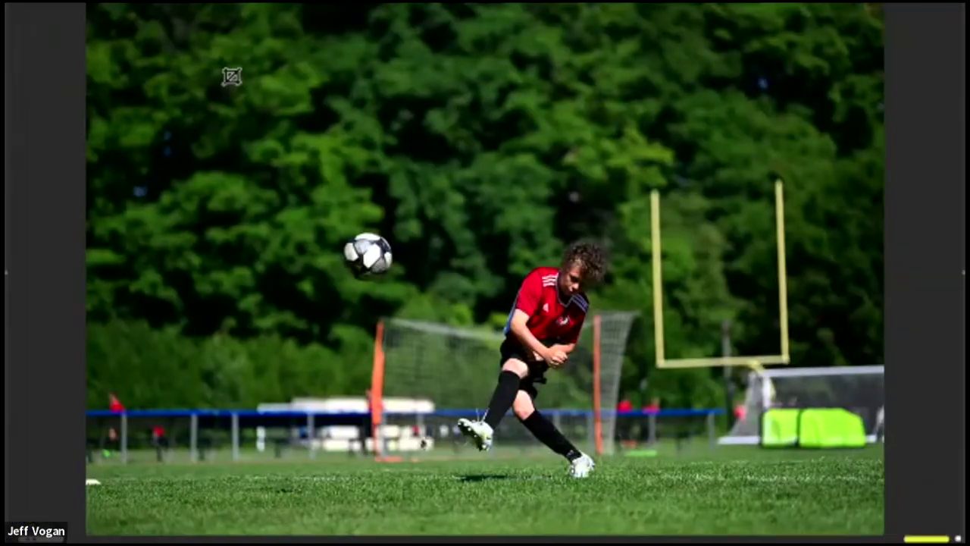
key(Right)
key(Right)
key(Right)
key(Right)
key(Right)
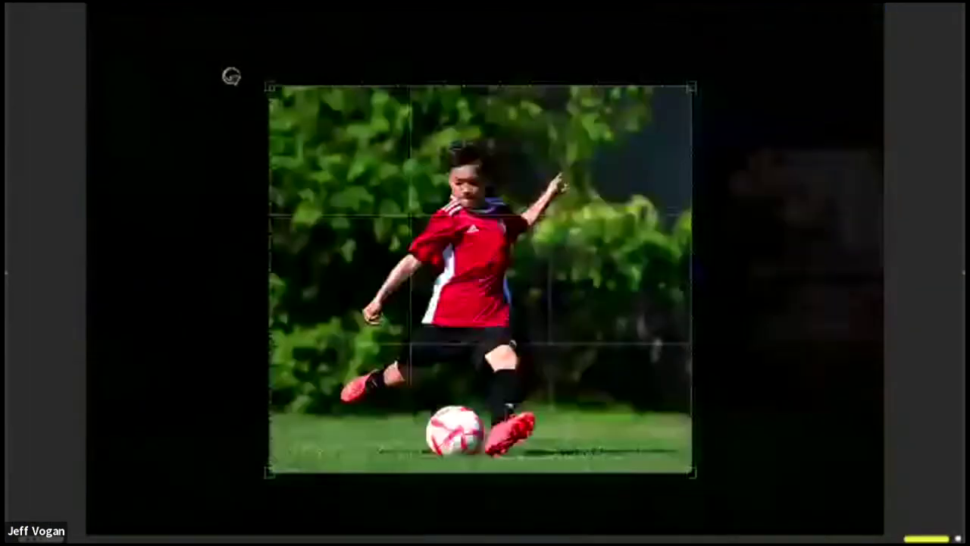
key(Right)
key(Right)
key(Right)
key(Right)
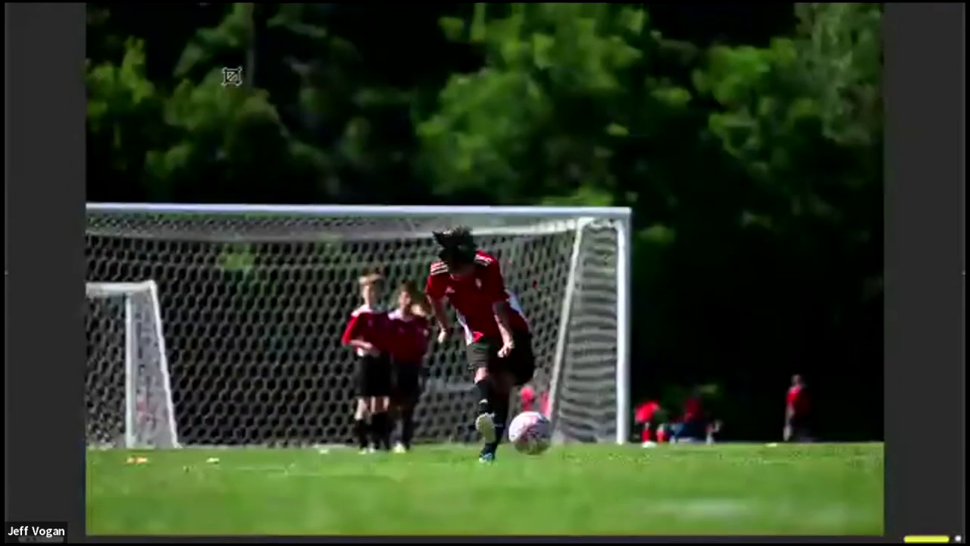
key(Right)
key(Right)
key(Right)
key(Right)
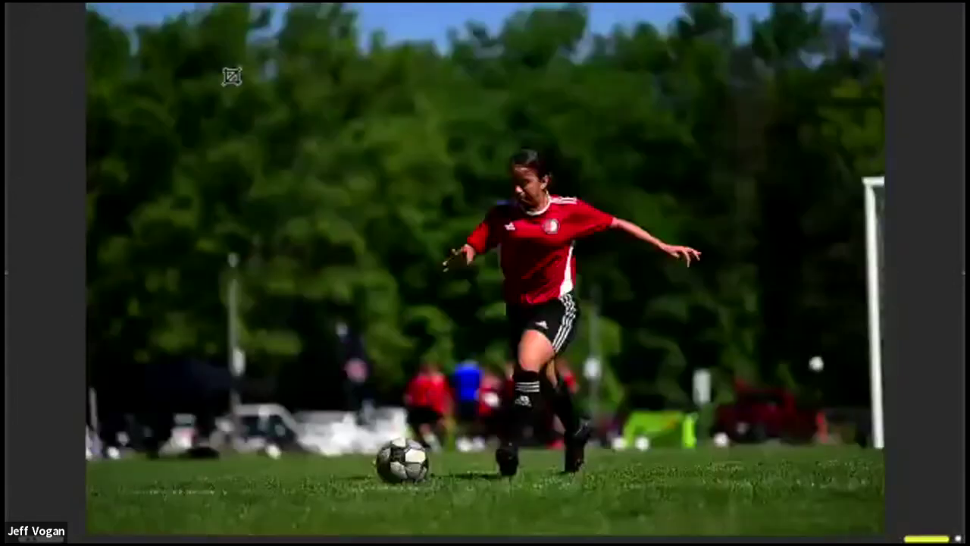
key(Right)
key(Right)
key(Right)
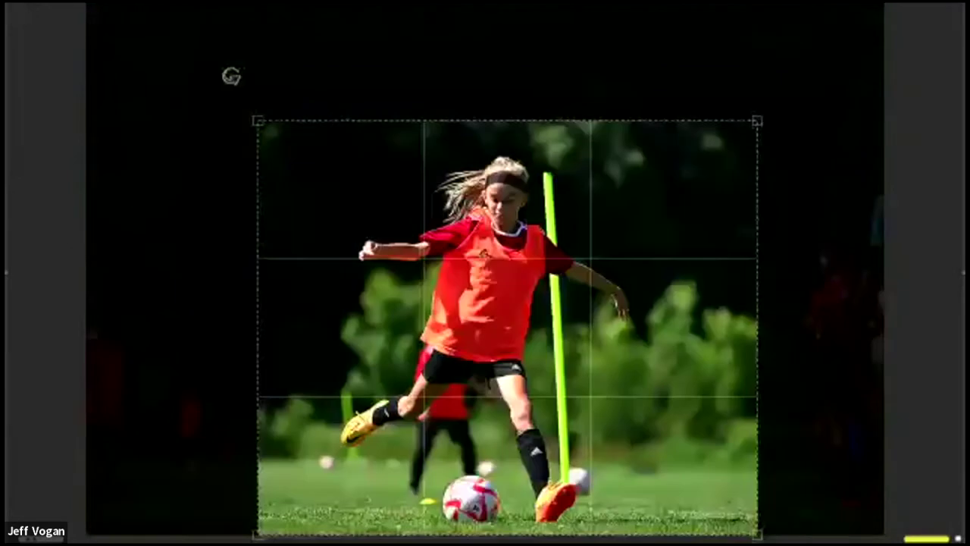
key(Left)
key(Right)
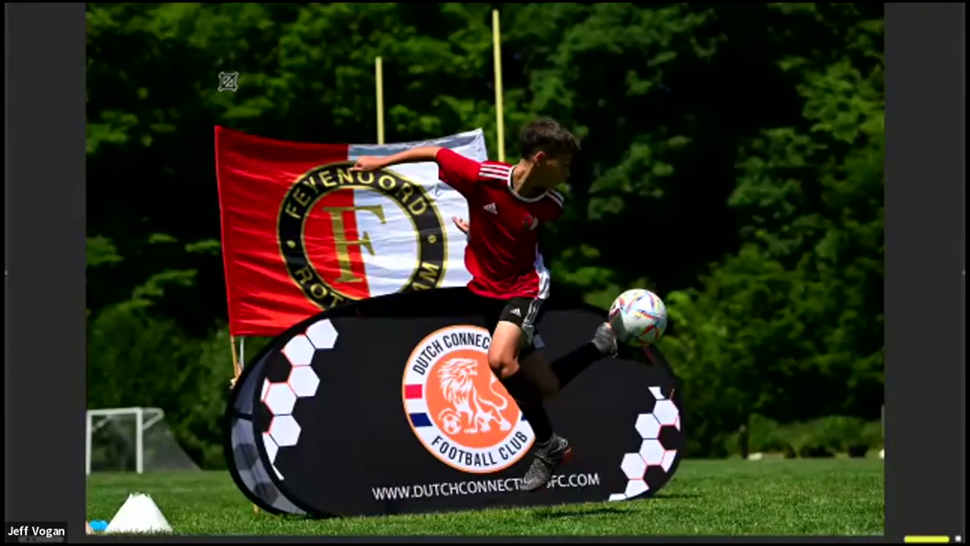
- Crop the photo of the player jumping before the Feyenoord flag around the flag, player and banner, and return to the contact sheet
drag(141, 76, 790, 518)
drag(429, 226, 430, 222)
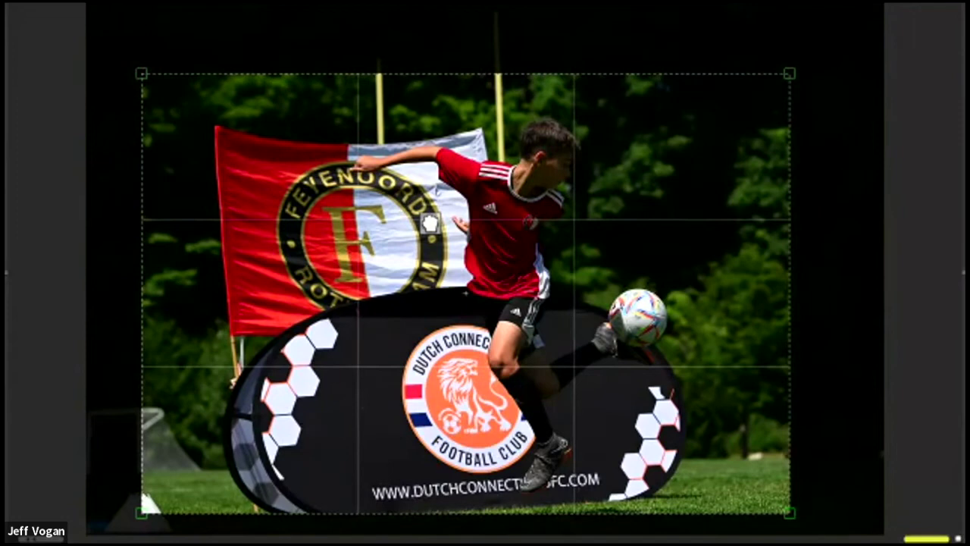
key(Escape)
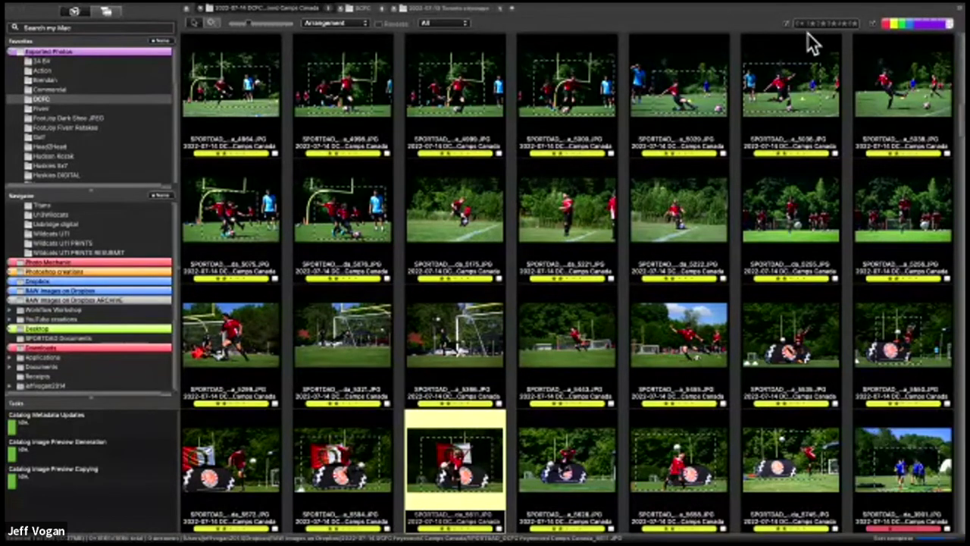
- Select all displayed photos and examine the first-name variable in the Ingest renaming pattern, leaving without ingesting
key(super+a)
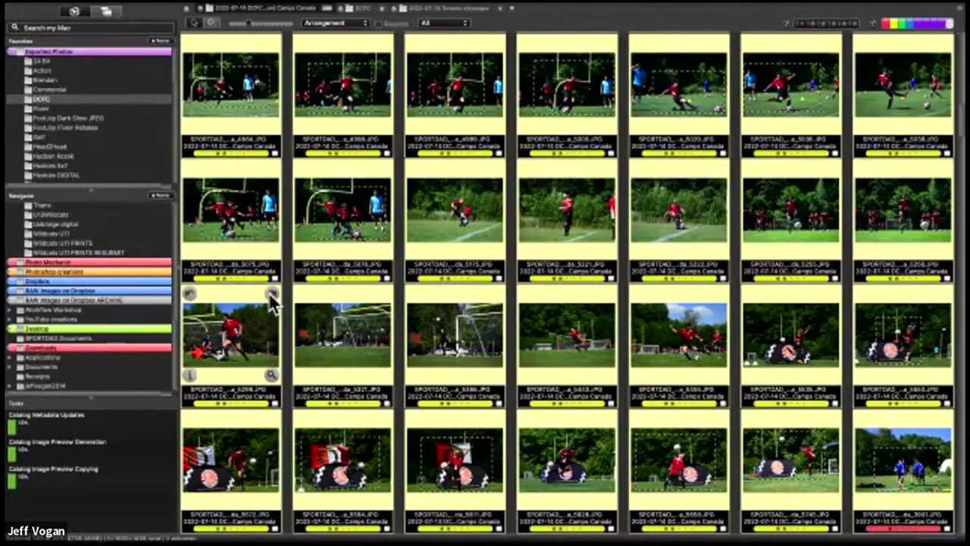
mouse_move(274, 235)
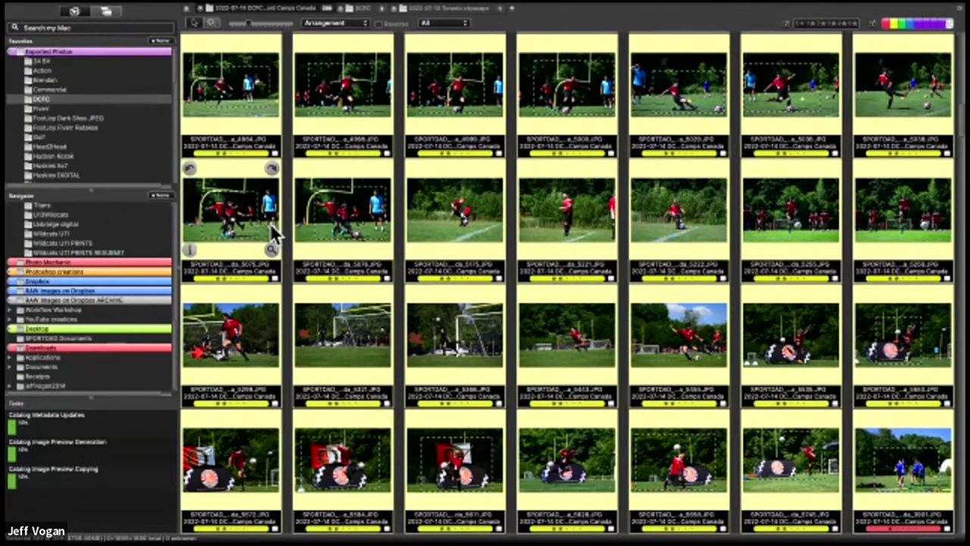
key(super+g)
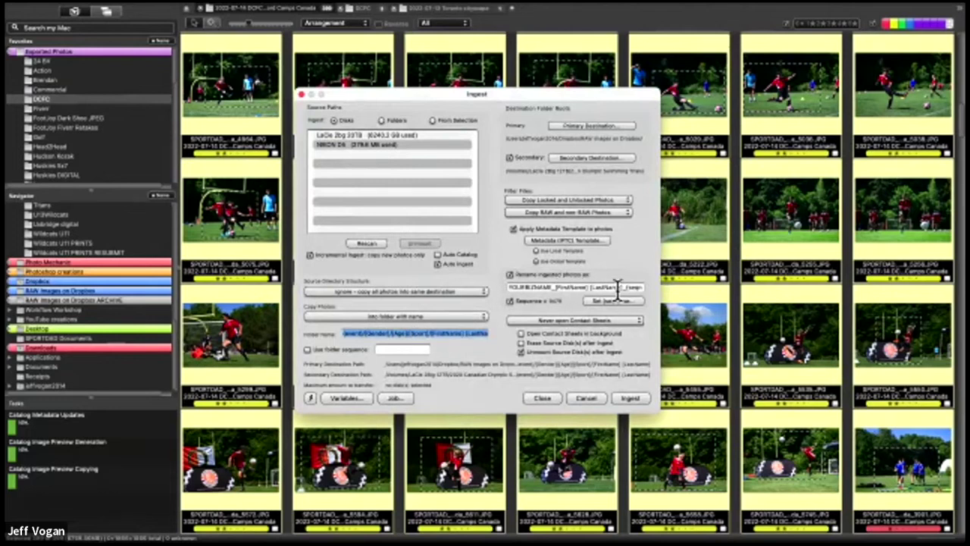
click(573, 287)
double_click(574, 287)
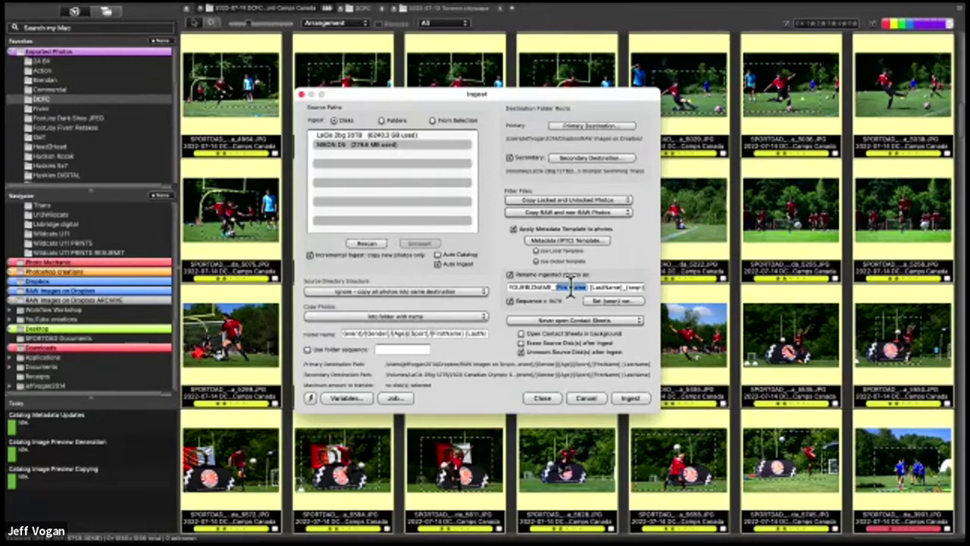
key(Escape)
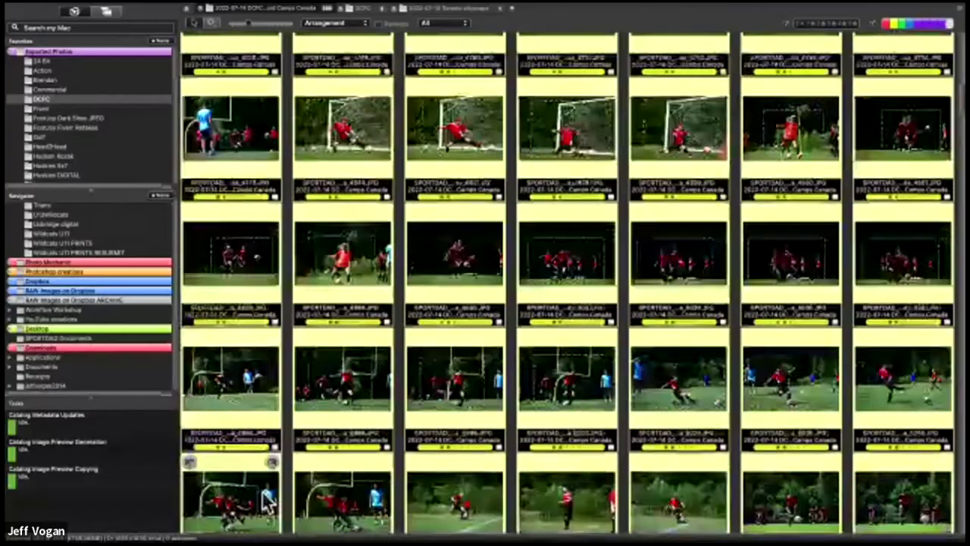
- Switch to Safari and open the SPORTDAD website
scroll(522, 284, down, 3)
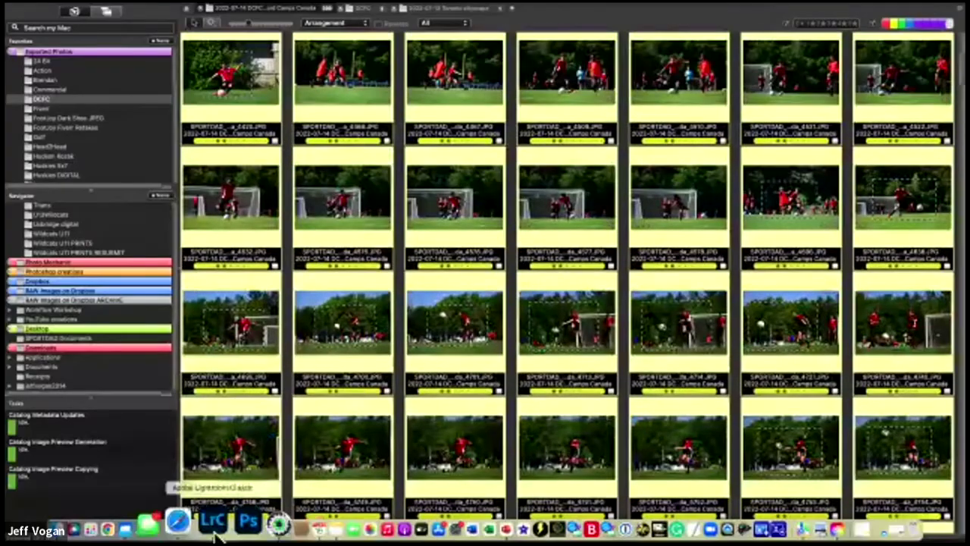
click(179, 520)
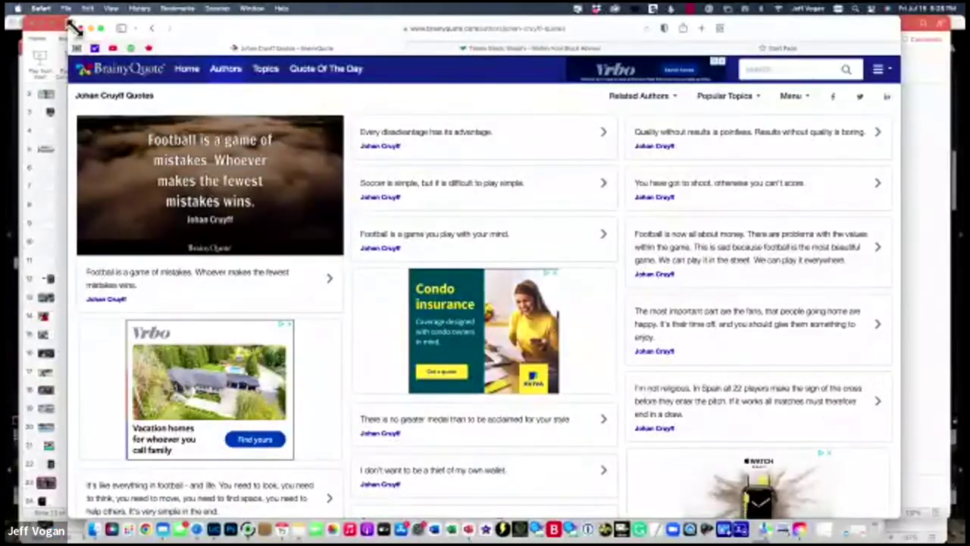
key(super+Tab)
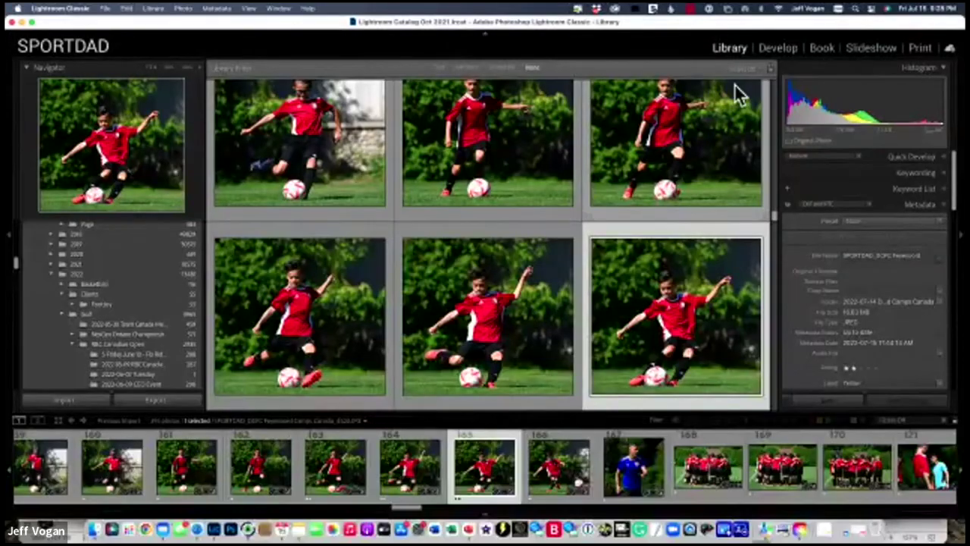
click(193, 521)
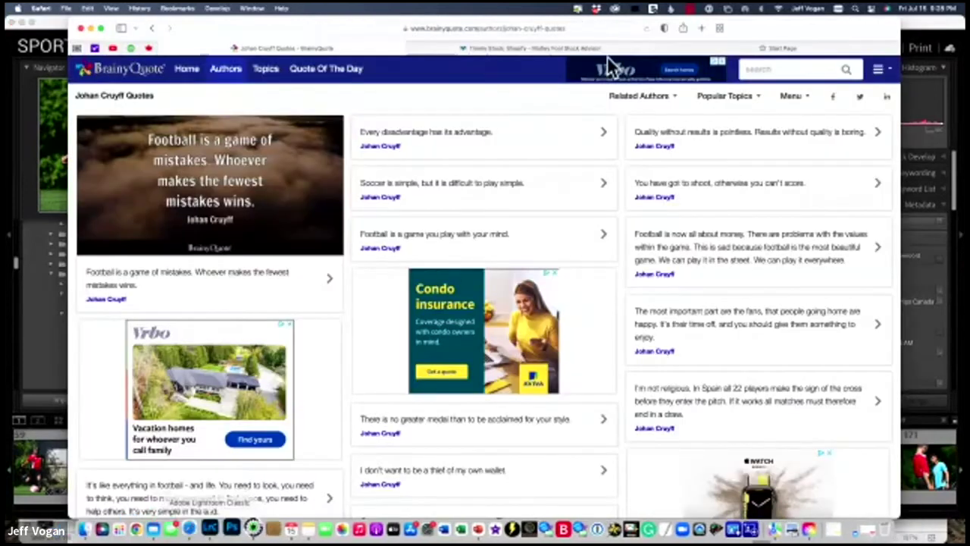
click(76, 46)
- Look through the partial client list on the SPORTDAD website and open the workshops page
scroll(485, 281, down, 1)
scroll(483, 275, up, 1)
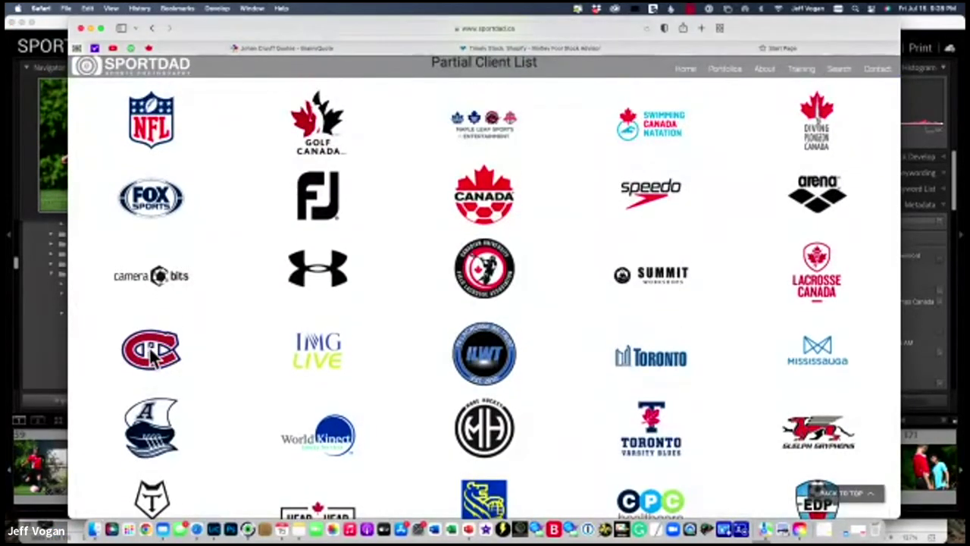
scroll(153, 356, down, 3)
scroll(153, 355, down, 3)
scroll(156, 357, up, 2)
scroll(175, 228, up, 5)
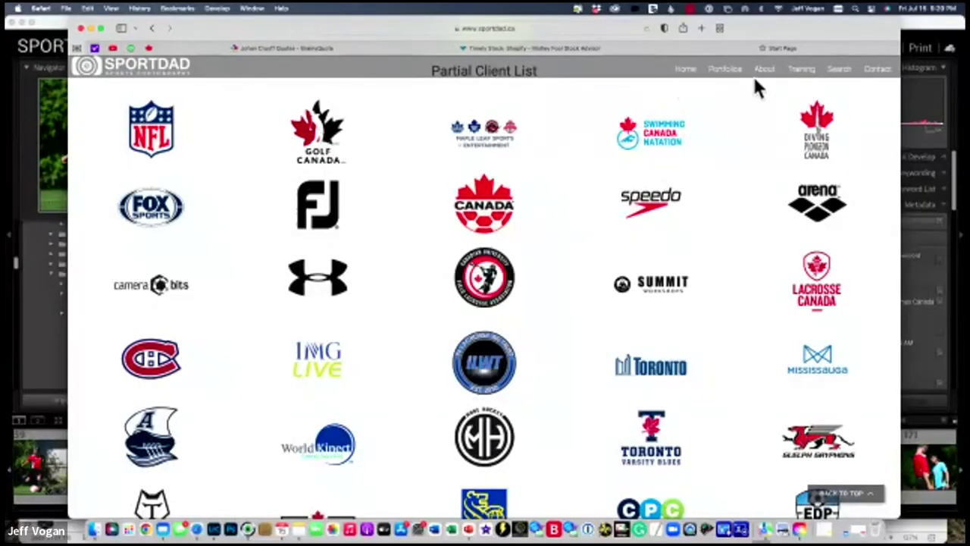
mouse_move(795, 78)
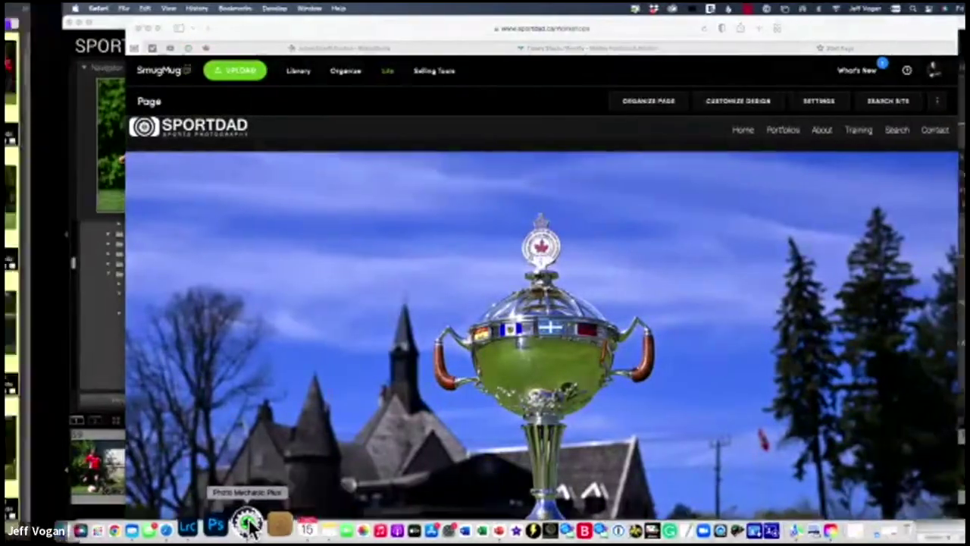
- Switch back to Photo Mechanic and preview photo 4700 showing only its cropped area
click(248, 525)
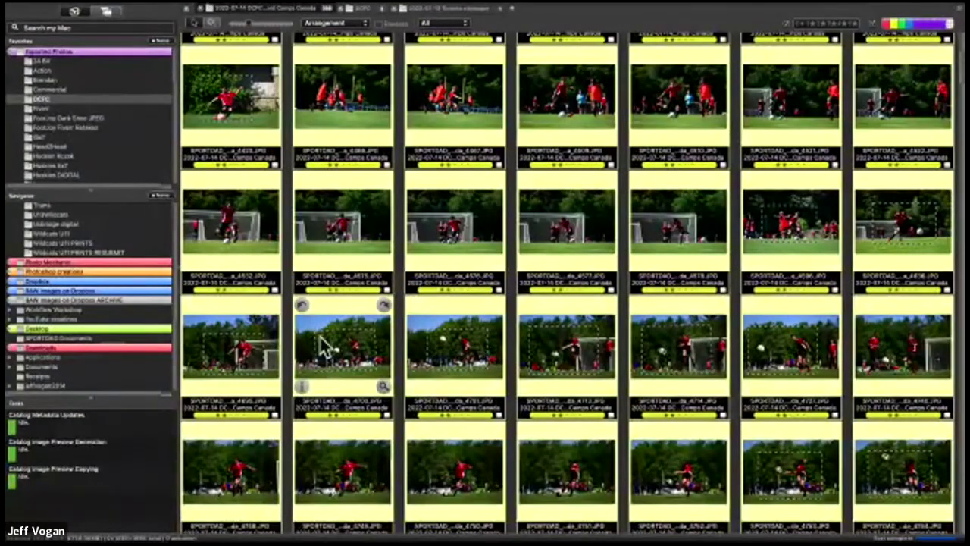
double_click(315, 351)
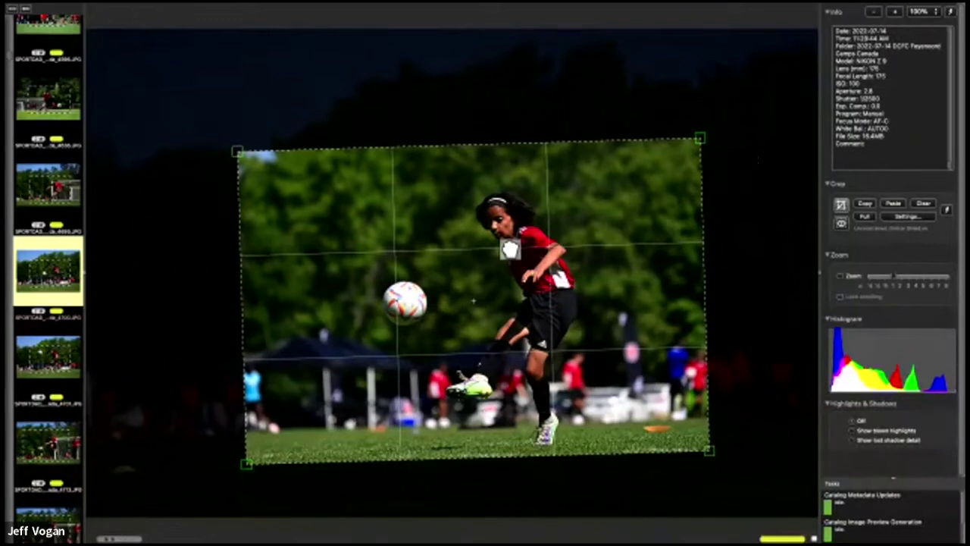
key(Return)
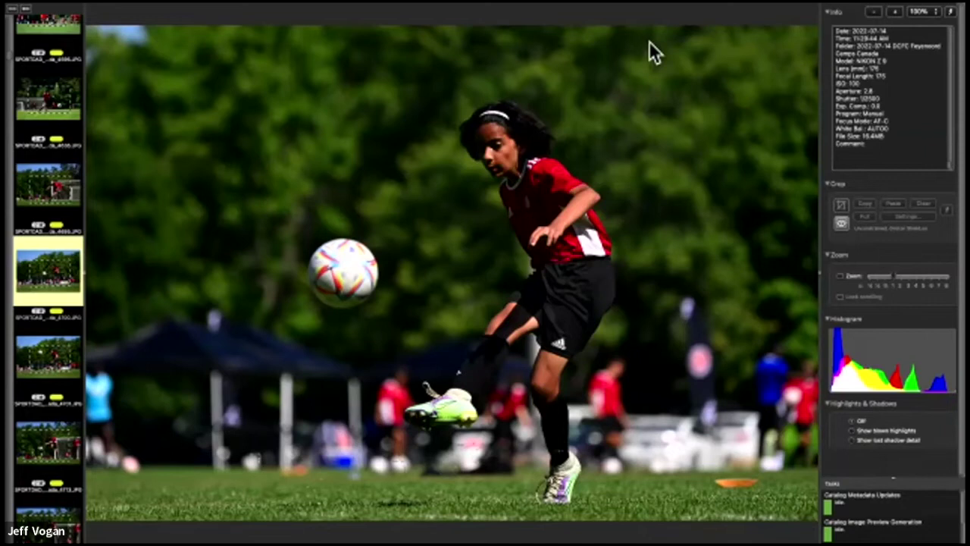
- Page through the soccer photos after 4700 to compare their crops, ending at photo 4900, and return to the contact sheet
key(Right)
key(Right)
key(Right)
key(Right)
key(Right)
key(Right)
key(Right)
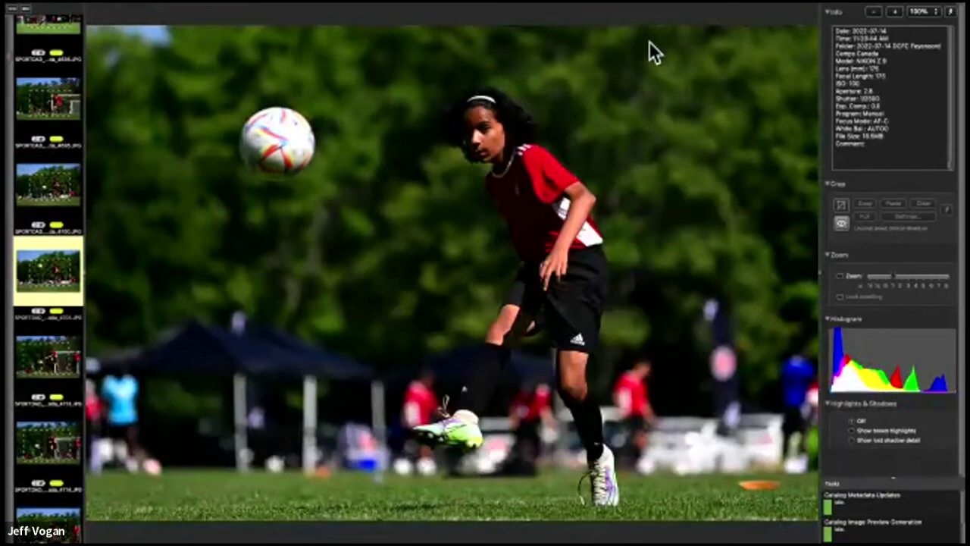
key(Right)
key(Right)
key(Right)
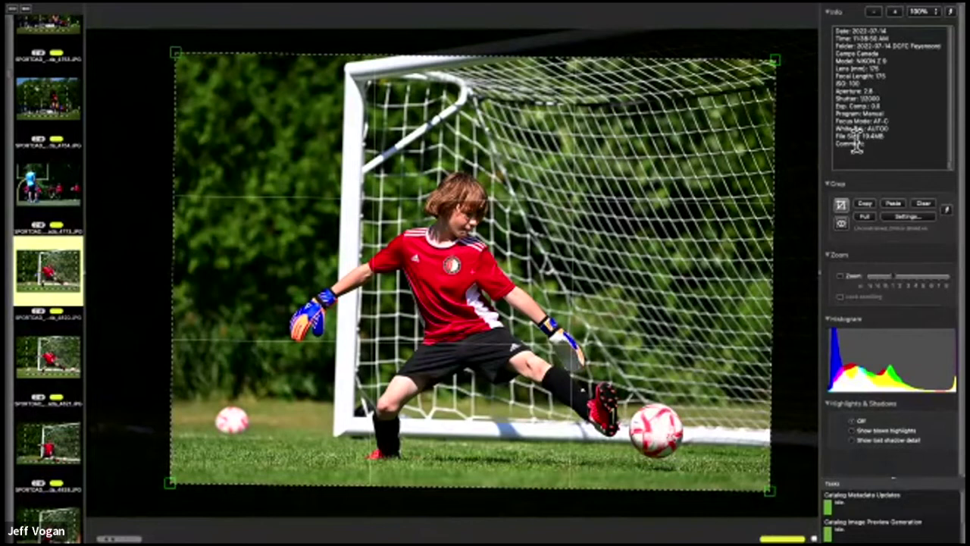
key(Right)
key(Right)
key(Right)
key(Right)
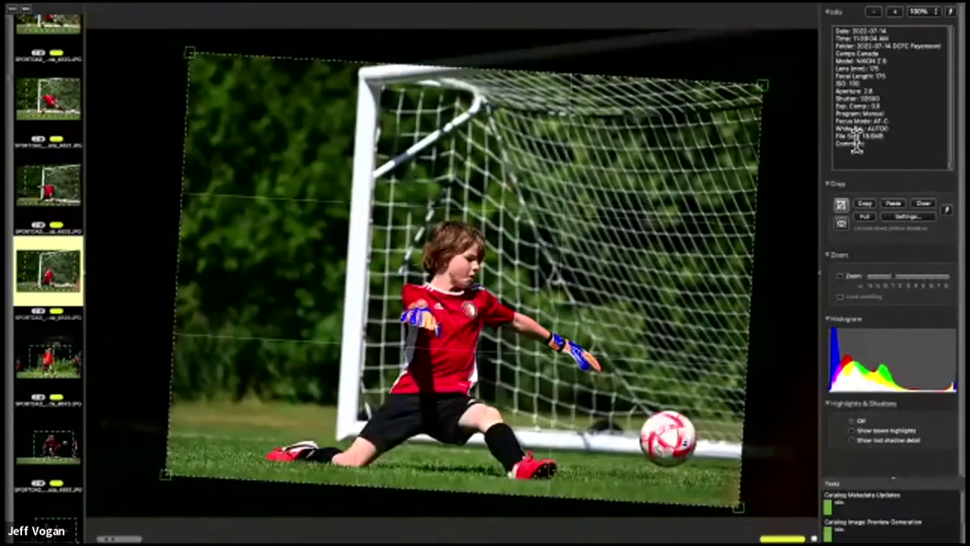
key(Right)
key(Right)
key(Right)
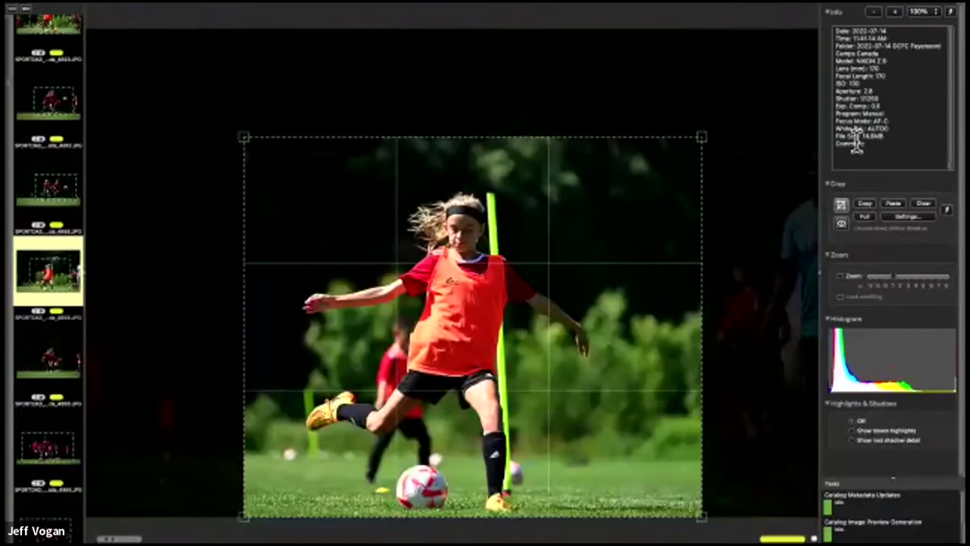
key(Right)
key(Right)
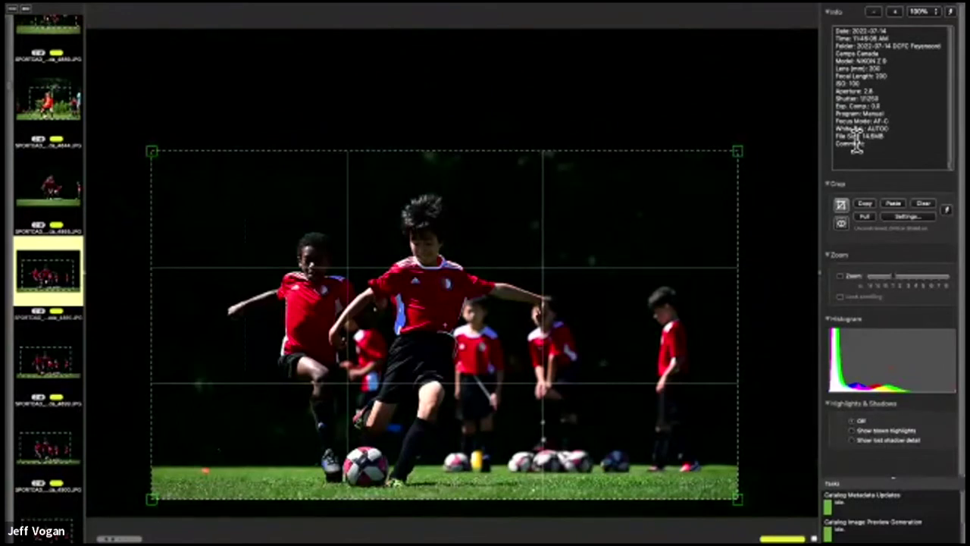
key(Right)
key(Right)
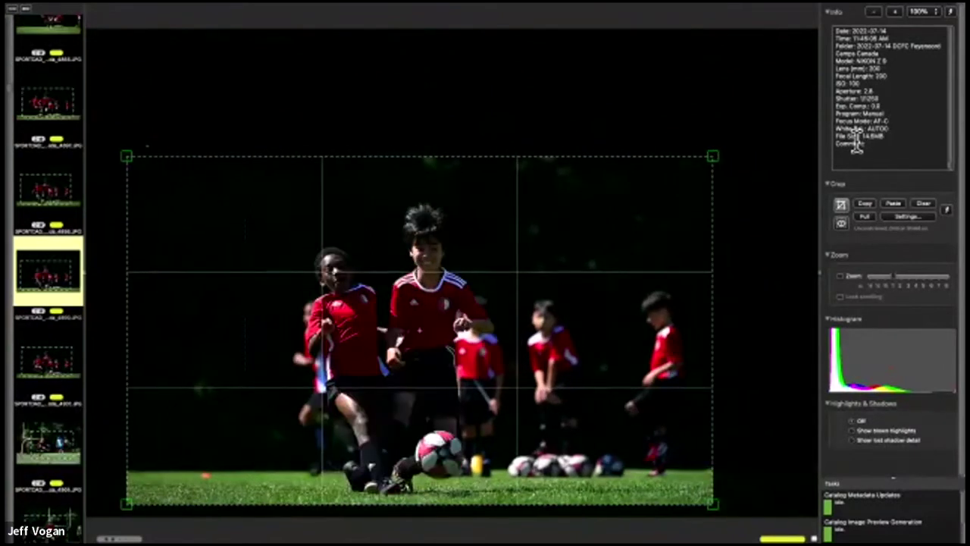
key(Escape)
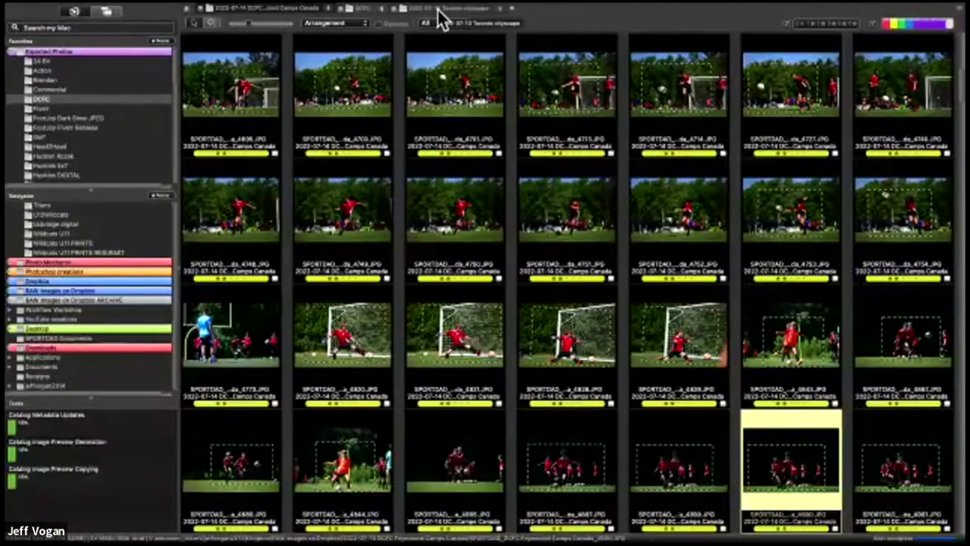
- Switch to the 2022-07-13 Toronto cityscape contact sheet and select moon photo 3866
click(443, 17)
scroll(667, 280, down, 10)
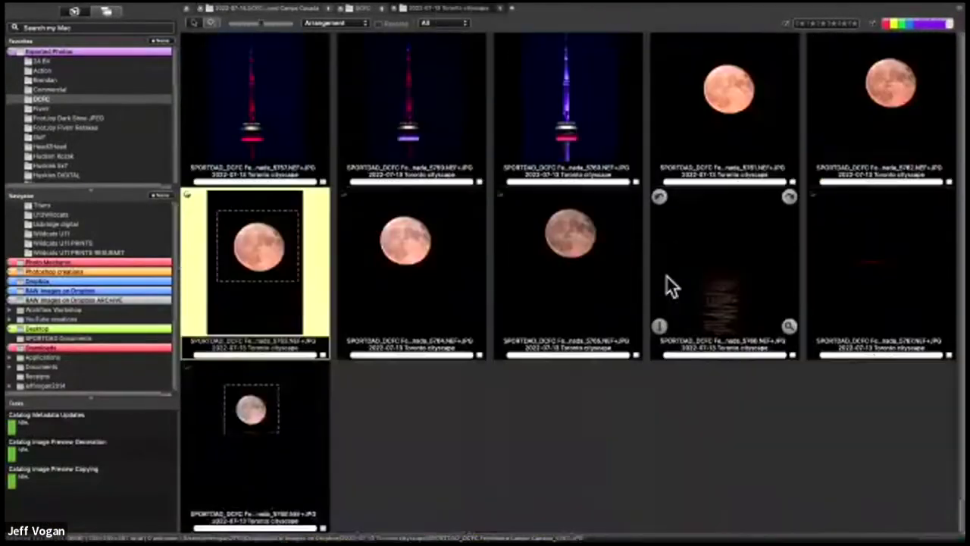
scroll(695, 217, up, 10)
click(715, 217)
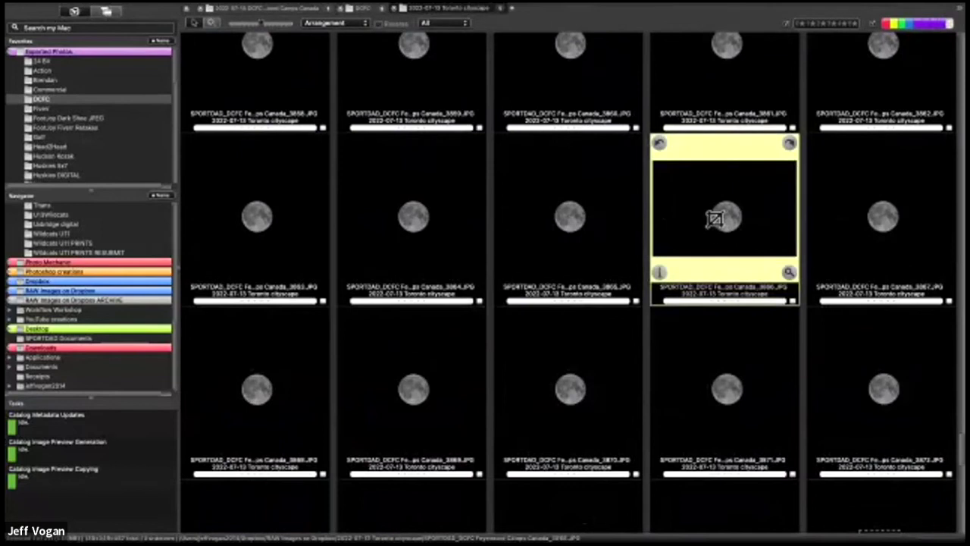
- Preview moon photo 3866, return to the contact sheet and look over the other moon and Toronto cityscape photos
double_click(715, 217)
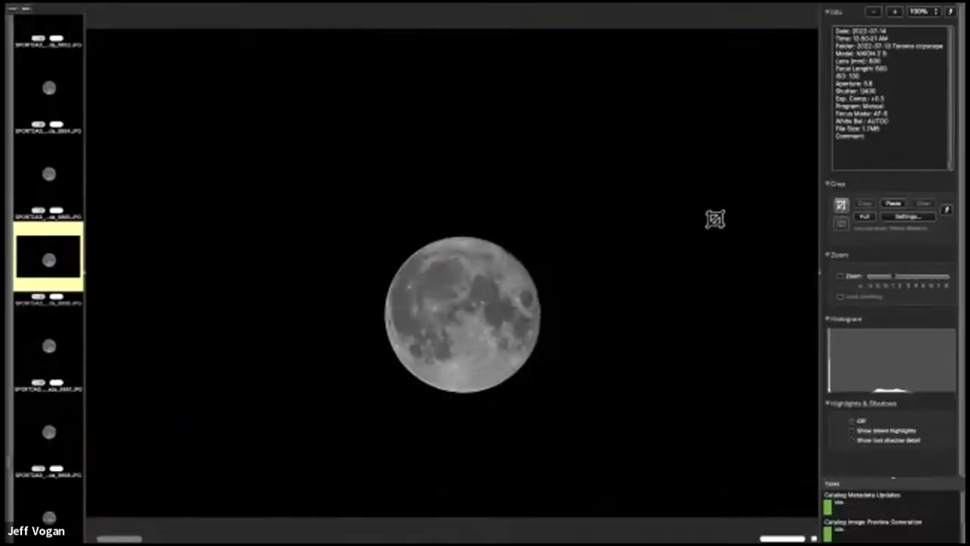
double_click(715, 218)
scroll(457, 215, down, 3)
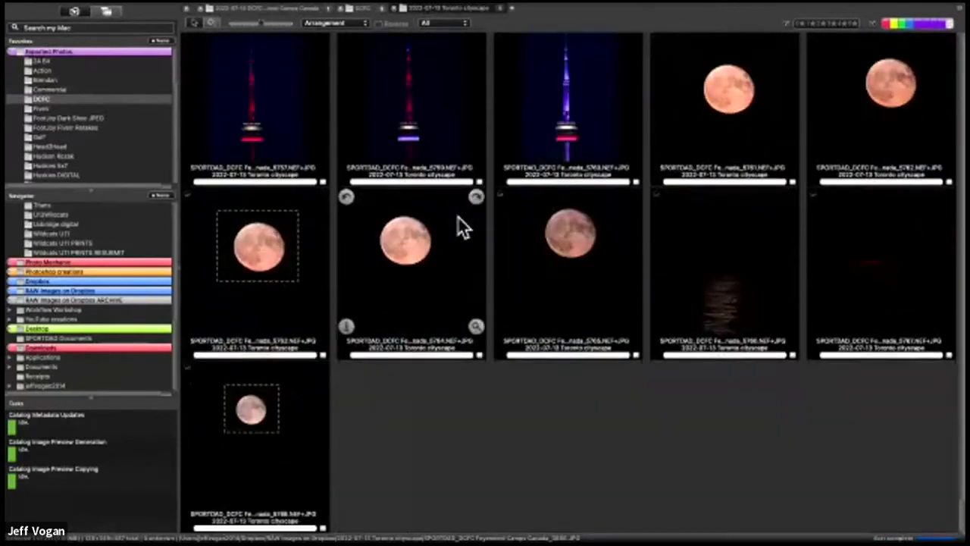
scroll(457, 215, up, 6)
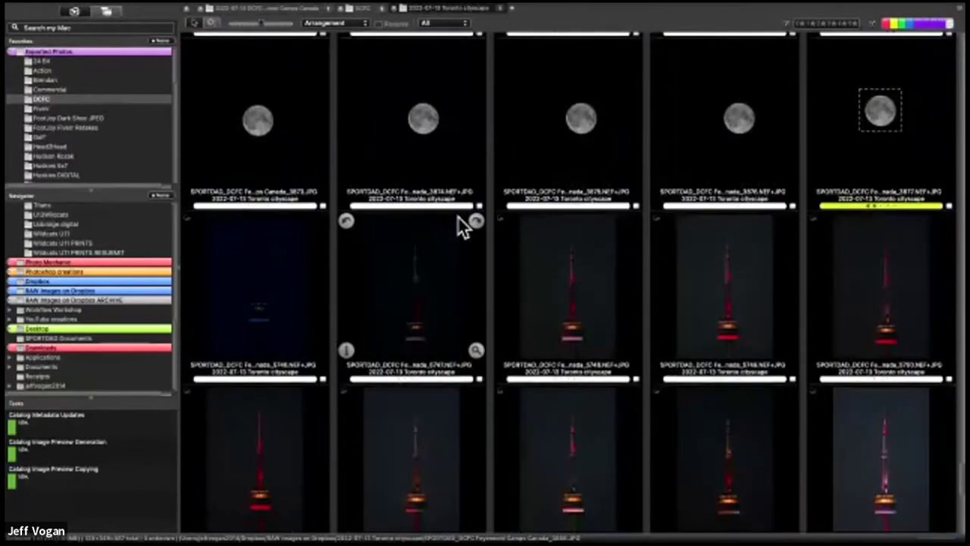
scroll(457, 215, up, 5)
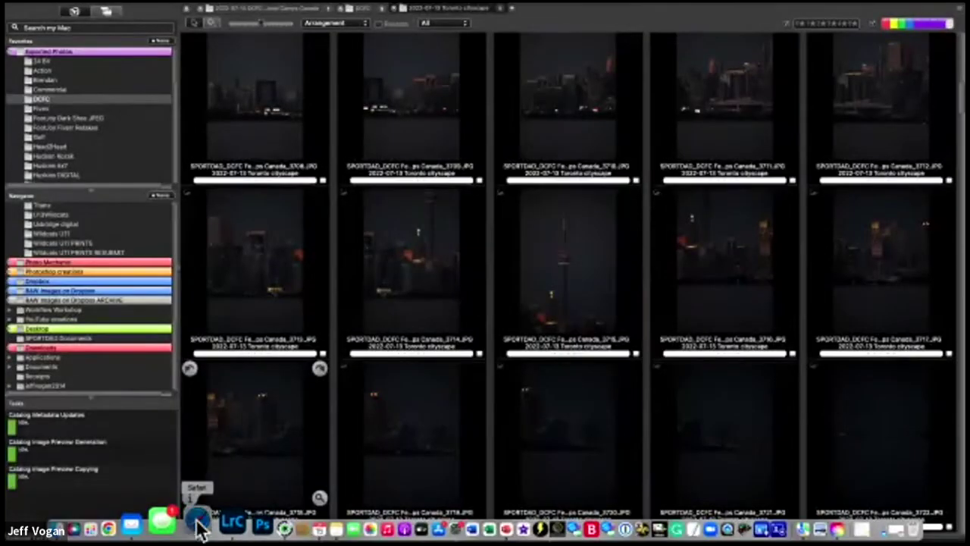
- Switch to Safari, go to camerabits.com and open the Buy Photo Mechanic page
click(196, 523)
click(574, 29)
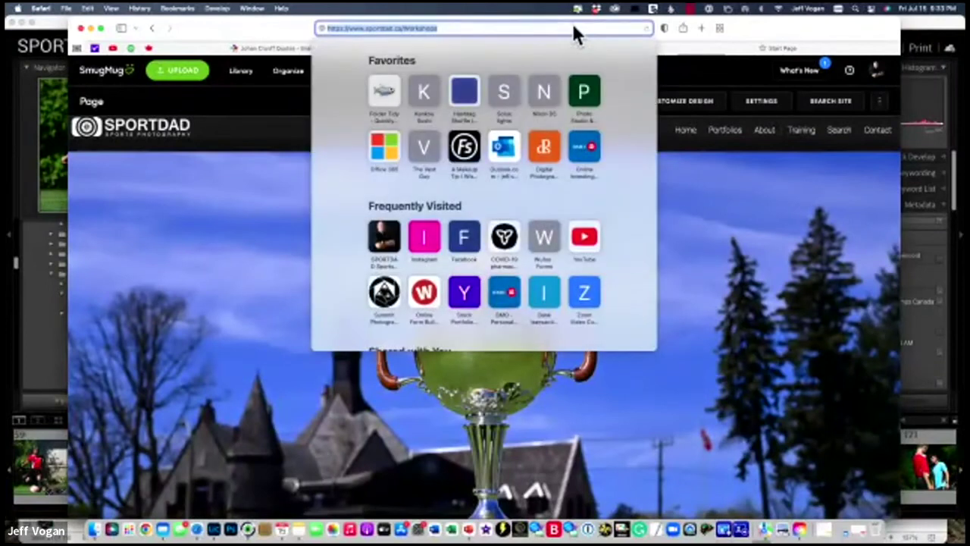
text(camerabits.com)
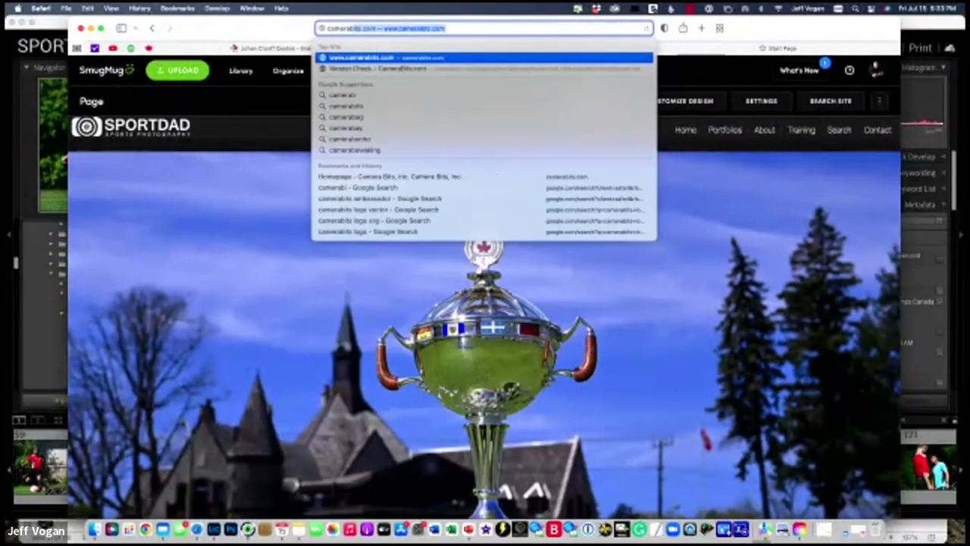
key(Return)
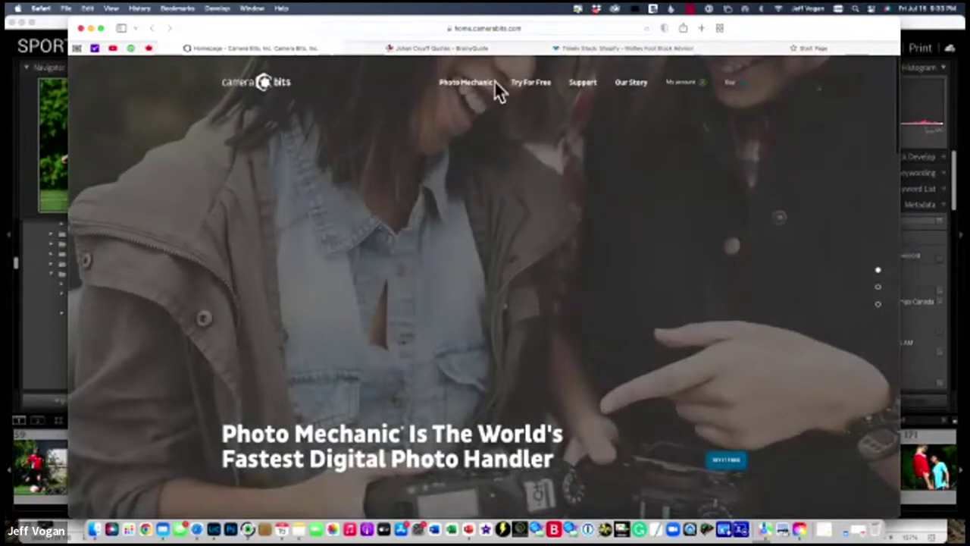
mouse_move(486, 90)
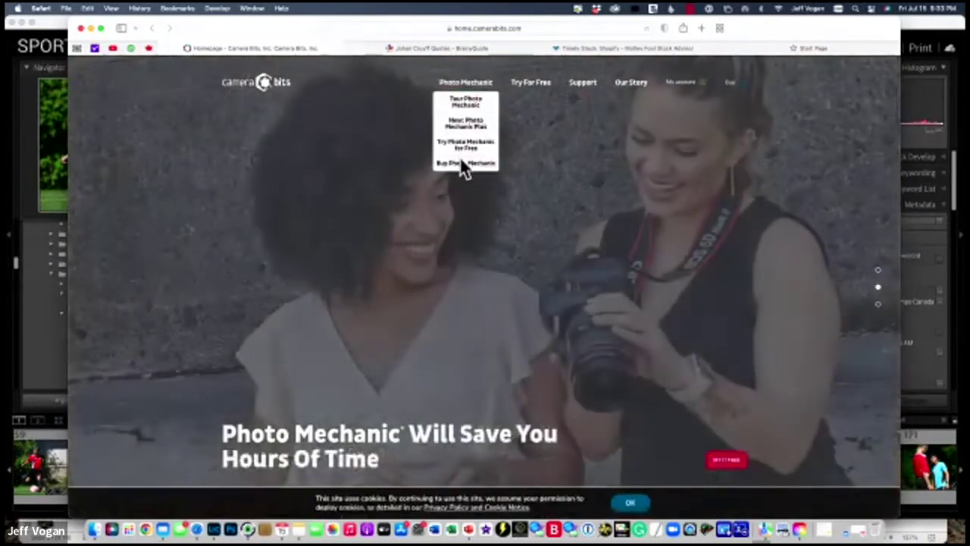
click(448, 161)
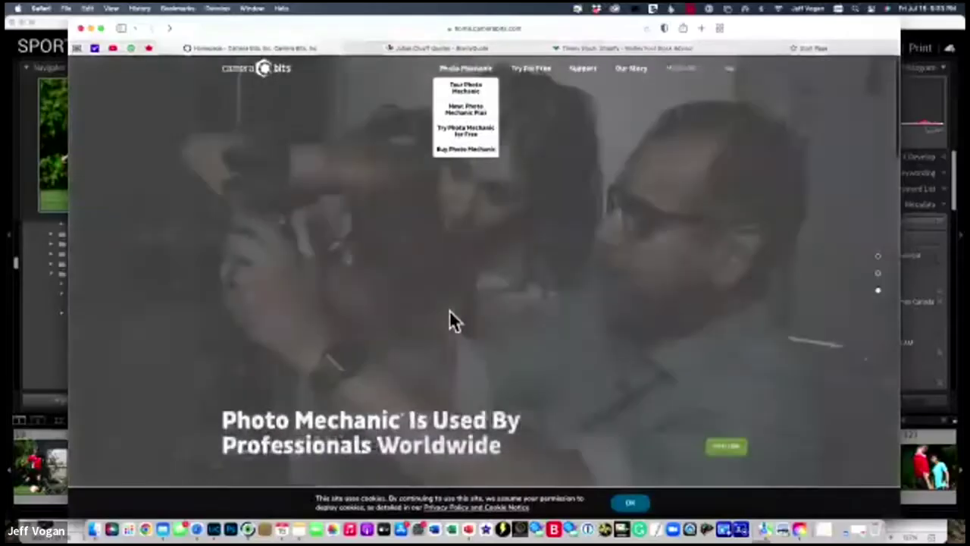
- Look through the Camera Bits homepage down to the ambassador testimonial about Photo Mechanic
scroll(451, 320, down, 8)
scroll(451, 321, up, 4)
scroll(450, 318, down, 2)
scroll(450, 318, up, 3)
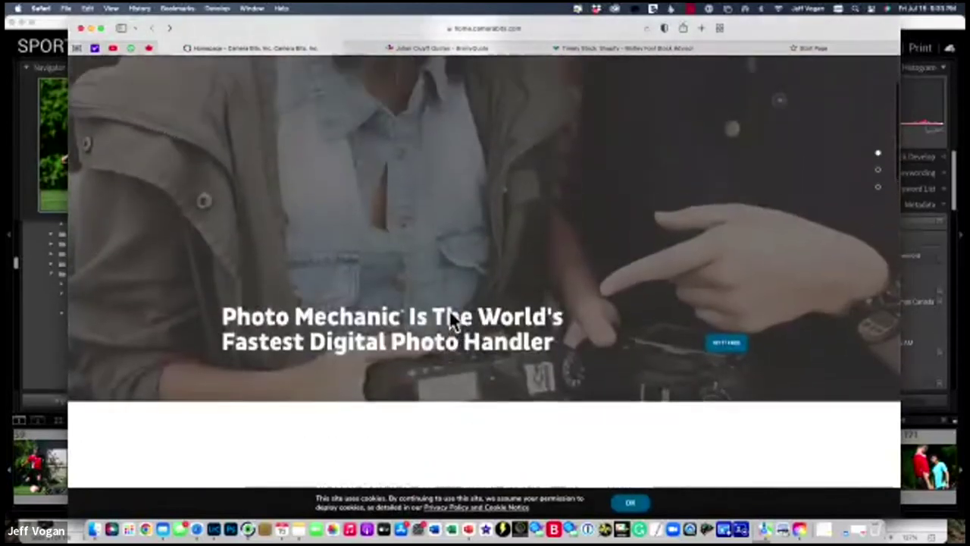
scroll(449, 311, up, 1)
scroll(449, 310, down, 3)
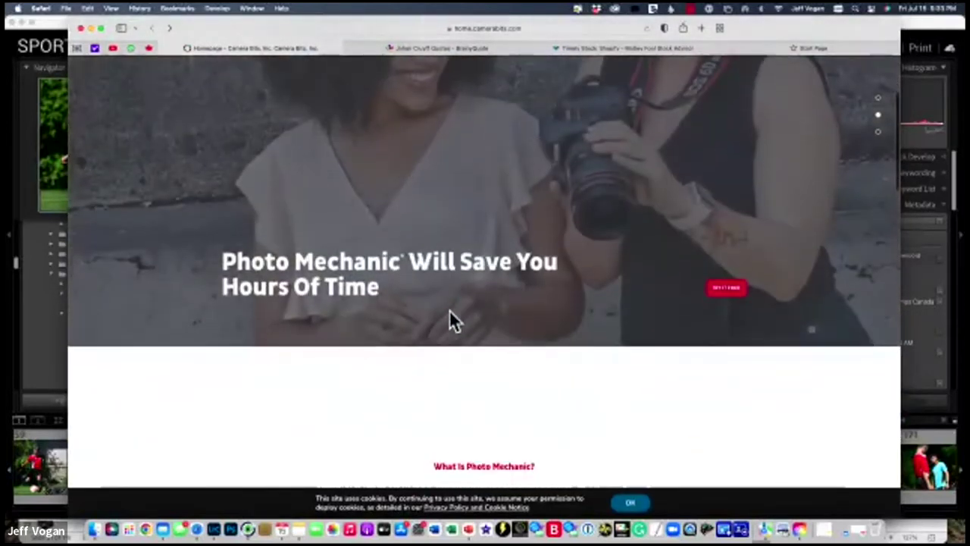
scroll(448, 309, down, 5)
scroll(447, 307, up, 1)
scroll(448, 307, down, 6)
scroll(448, 307, down, 5)
scroll(449, 310, up, 2)
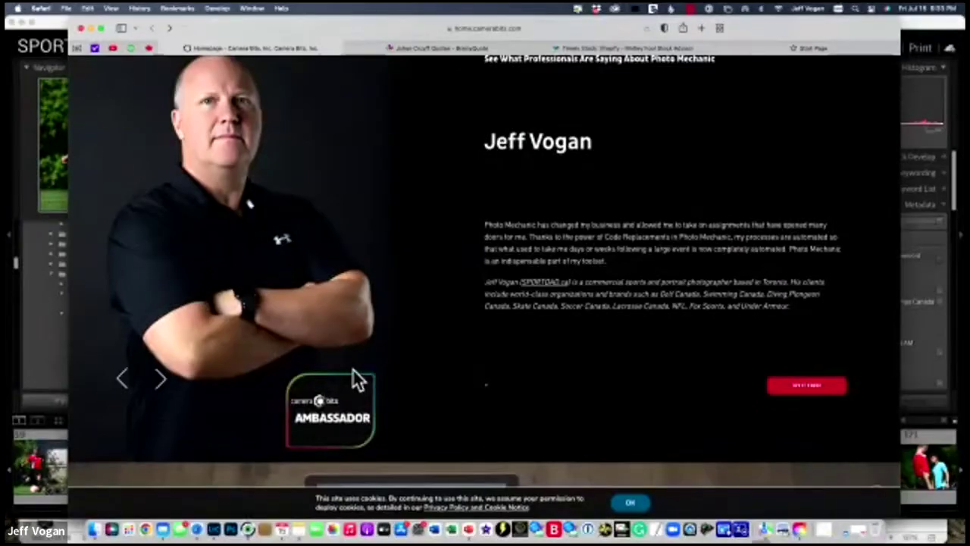
scroll(392, 350, up, 1)
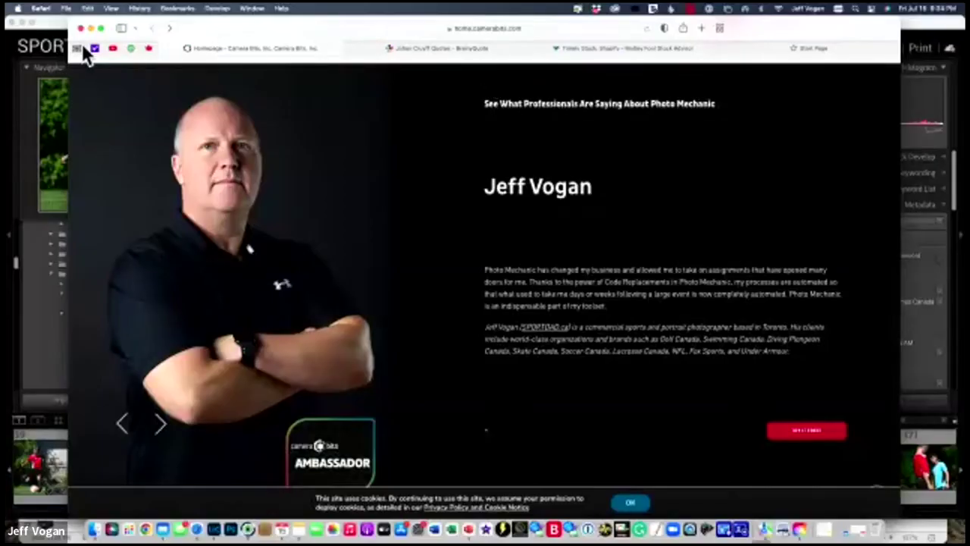
- Open the Workshops page on the SPORTDAD website and look through the workshop affiliates and testimonials
click(77, 46)
mouse_move(774, 135)
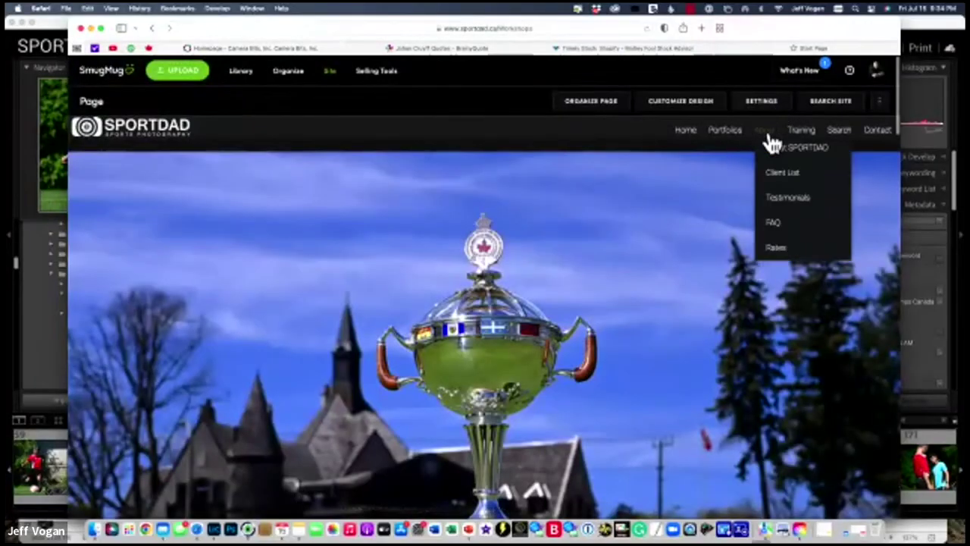
click(733, 161)
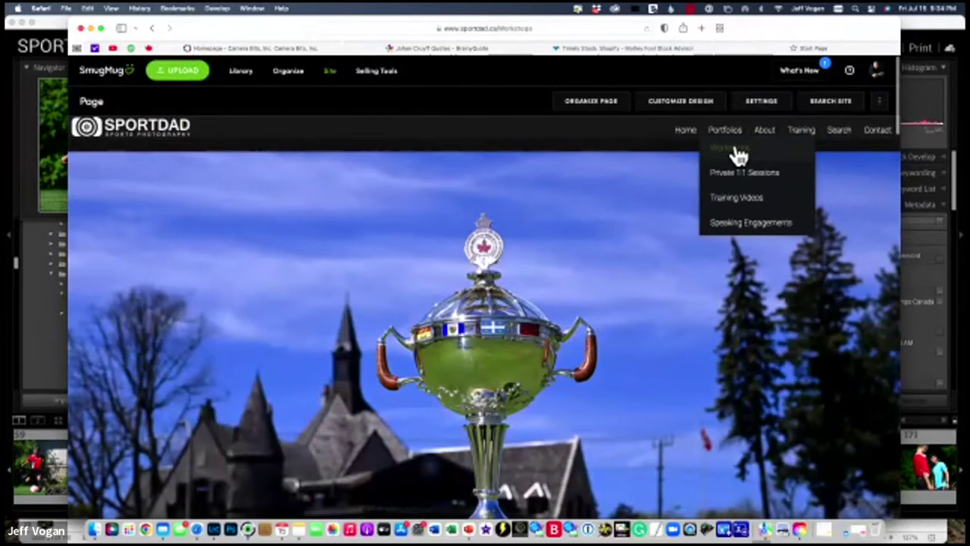
scroll(595, 348, down, 1)
scroll(597, 352, down, 20)
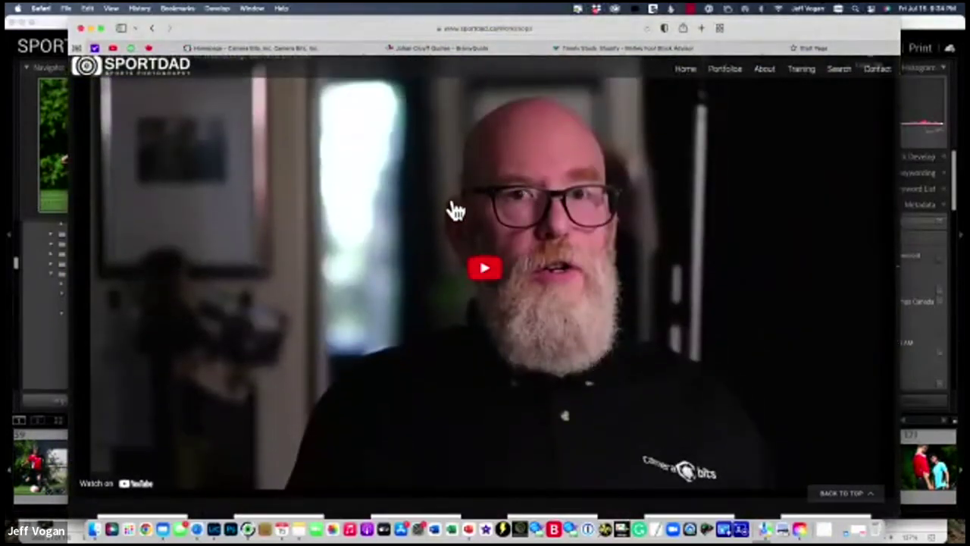
scroll(578, 247, down, 5)
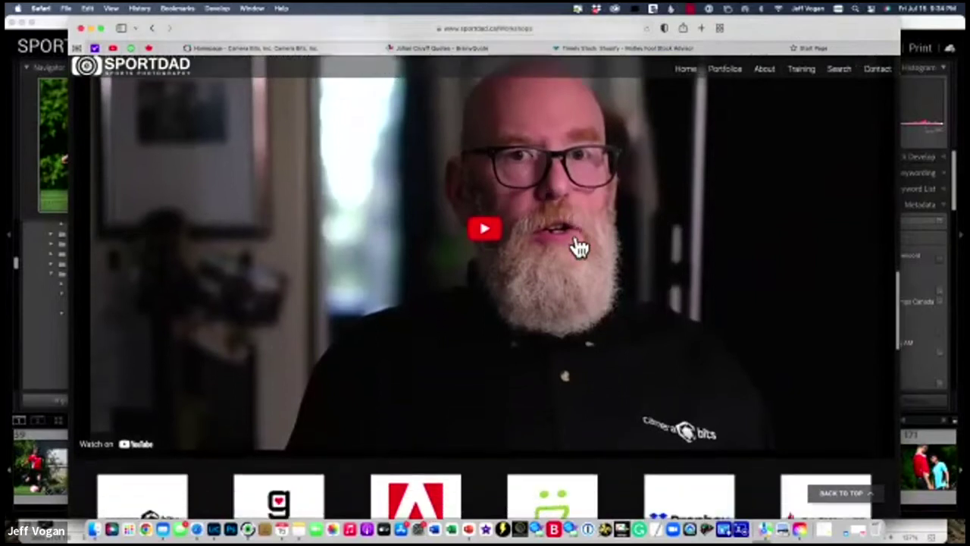
scroll(578, 246, up, 1)
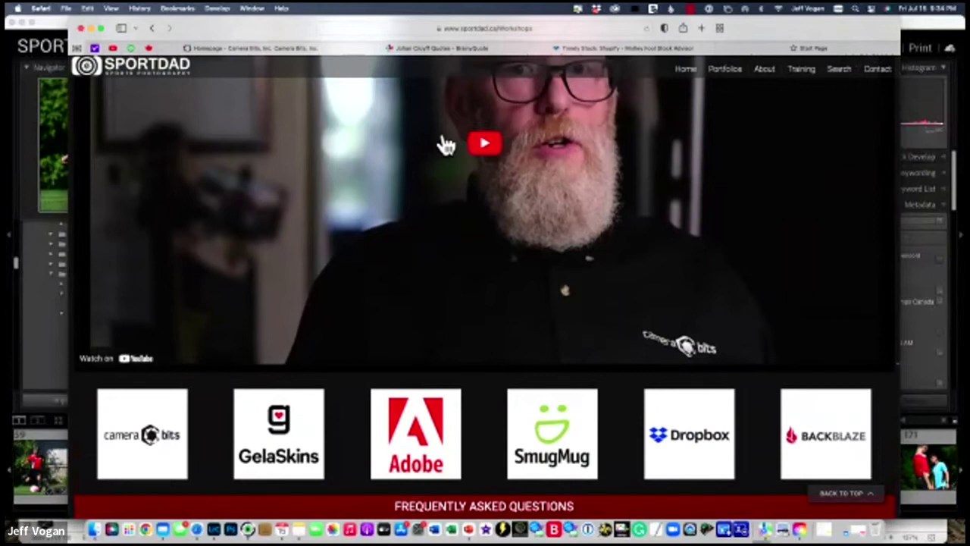
scroll(595, 193, up, 2)
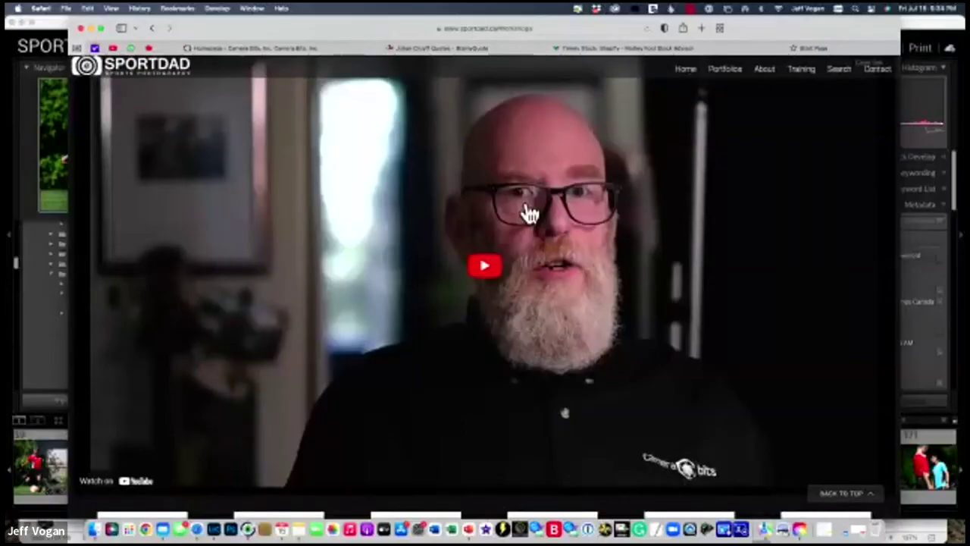
scroll(529, 214, down, 1)
scroll(528, 214, down, 3)
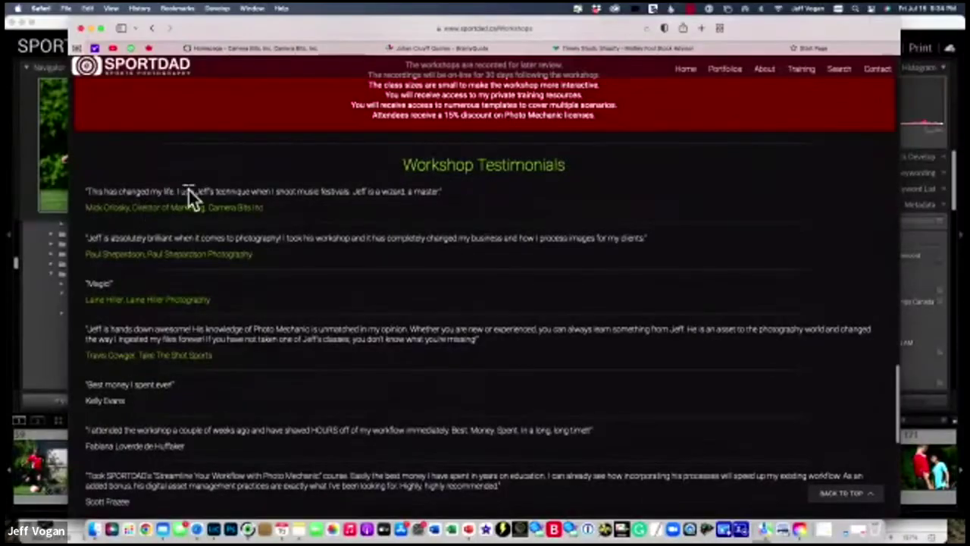
- Highlight the 15% discount on Photo Mechanic licenses and review the descriptions and prices of the two workshops
scroll(217, 212, up, 5)
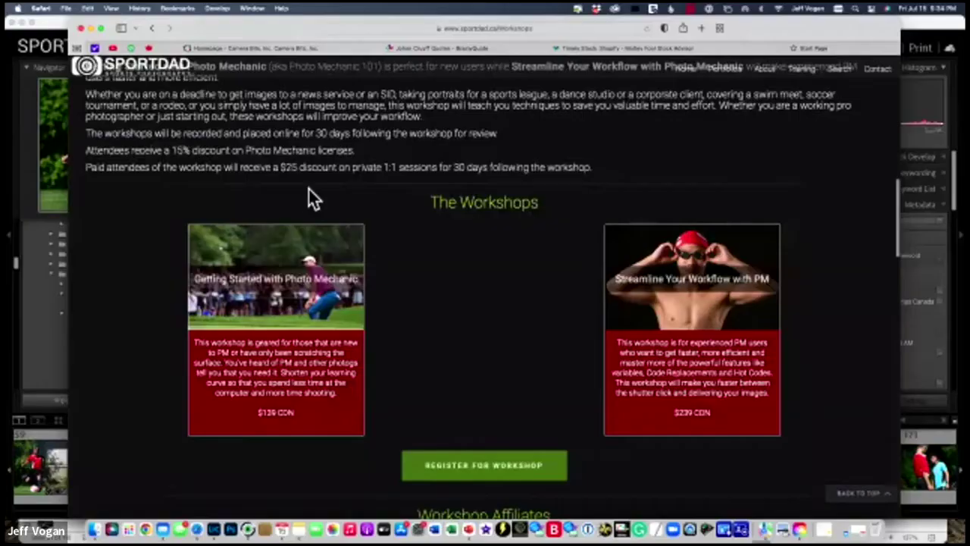
scroll(308, 187, up, 1)
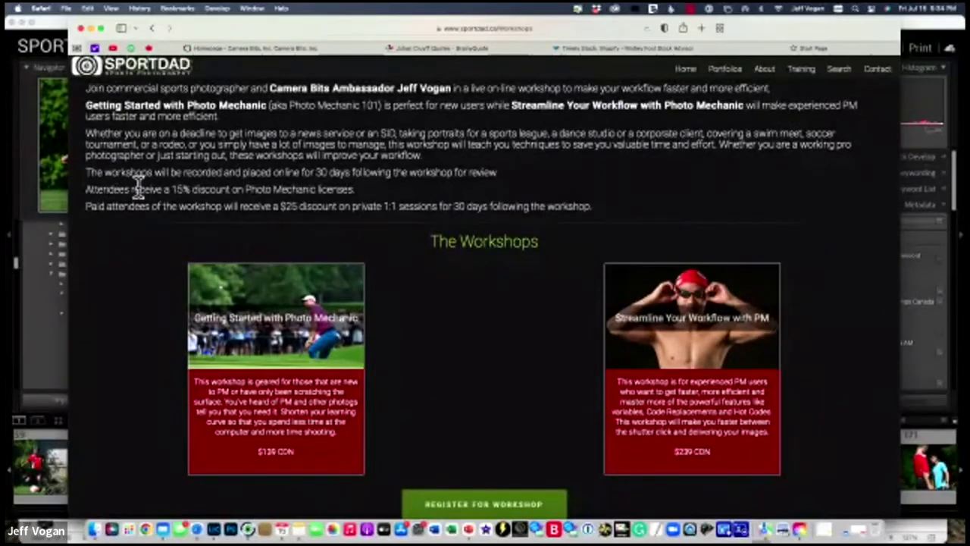
drag(136, 189, 350, 188)
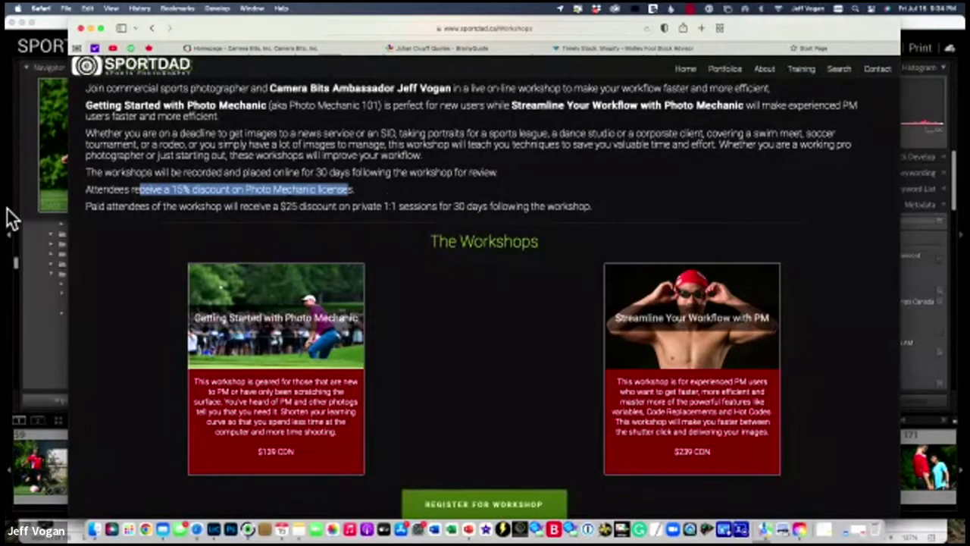
scroll(362, 195, up, 3)
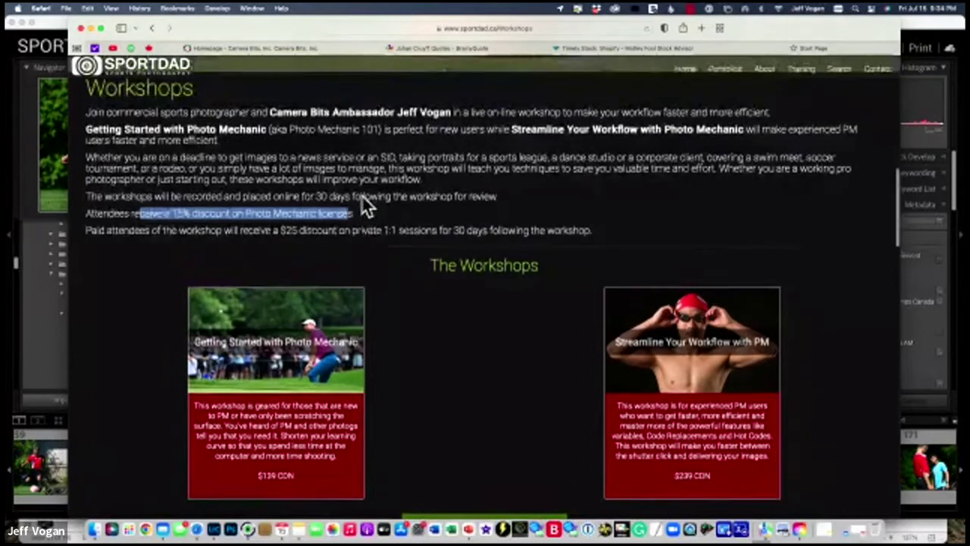
scroll(362, 194, down, 5)
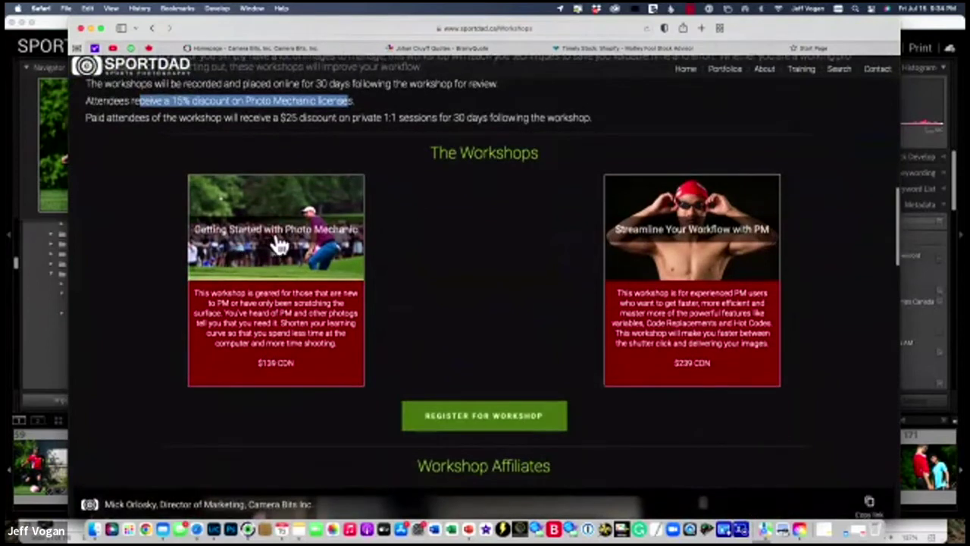
scroll(286, 261, up, 1)
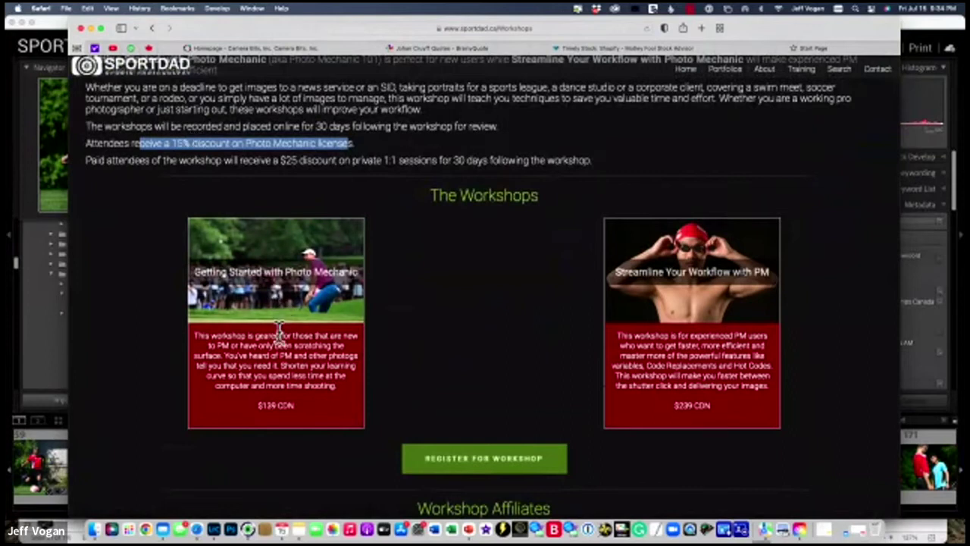
scroll(279, 331, down, 10)
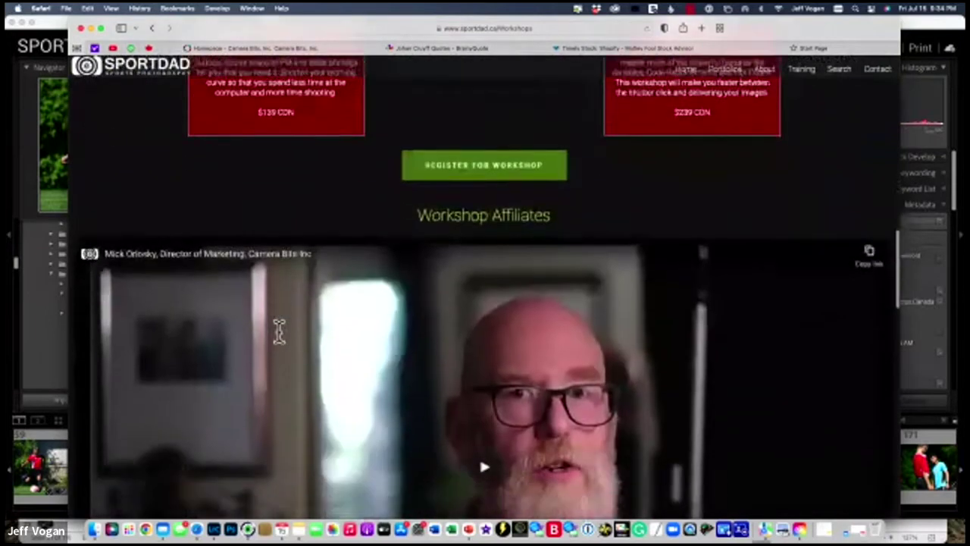
scroll(279, 331, up, 5)
scroll(279, 331, up, 10)
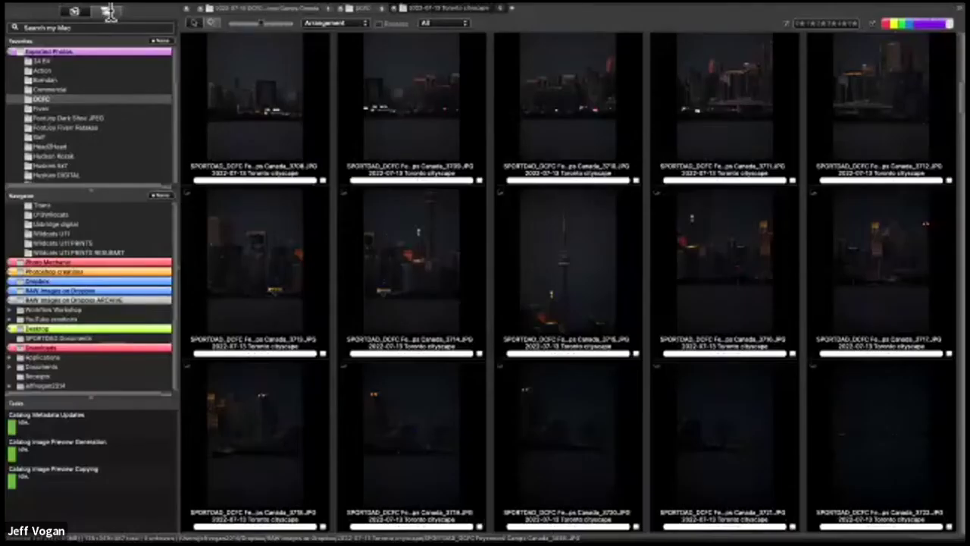
- Switch back to Photo Mechanic, show the catalog search and reveal cityscape photo 3714 in Finder
click(106, 12)
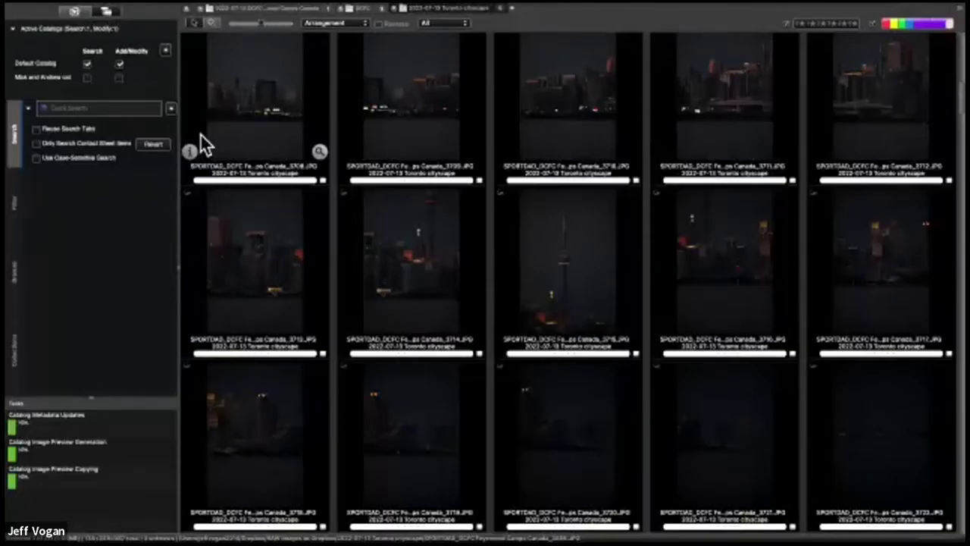
click(98, 107)
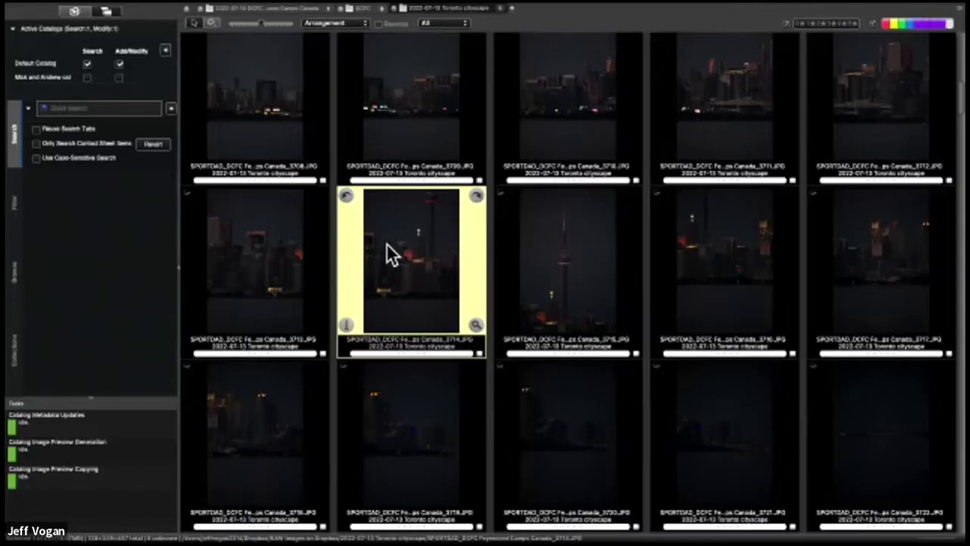
right_click(388, 245)
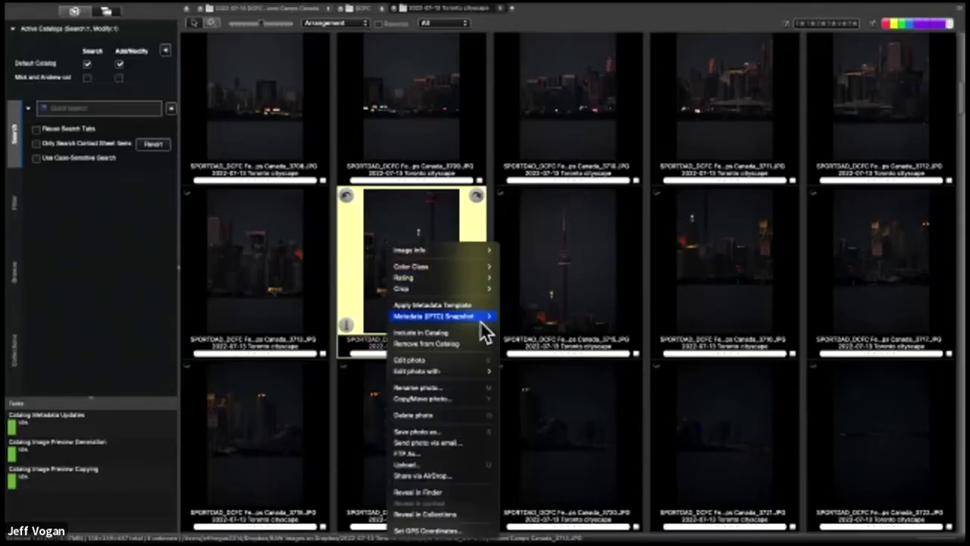
mouse_move(455, 370)
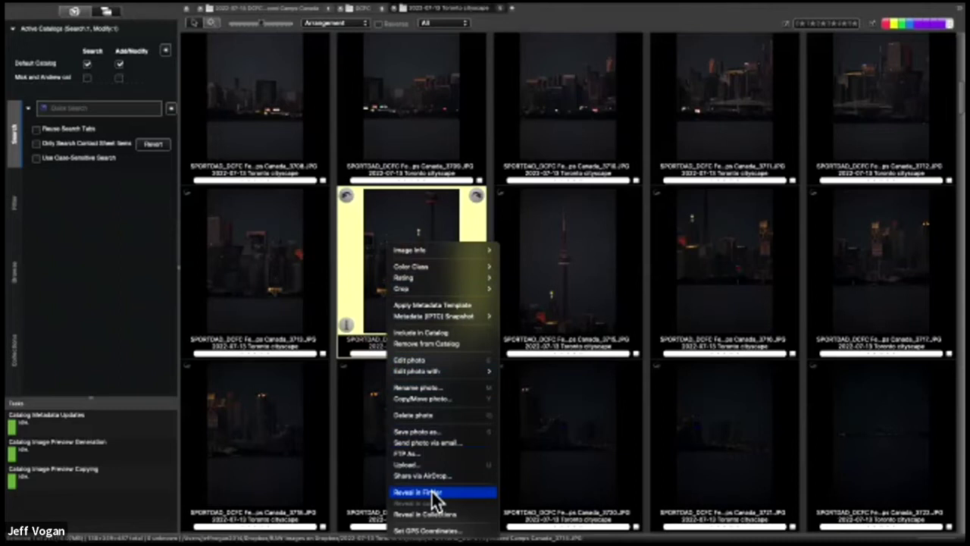
click(431, 490)
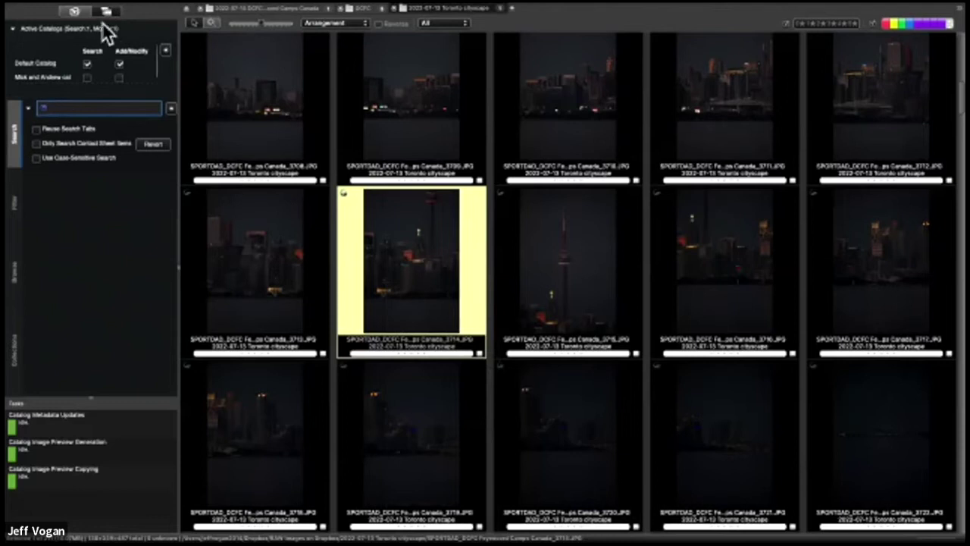
- Look through the catalog's filter and browse views, expanding the Label and Capture Time categories down to the 2020-2029 years
click(17, 194)
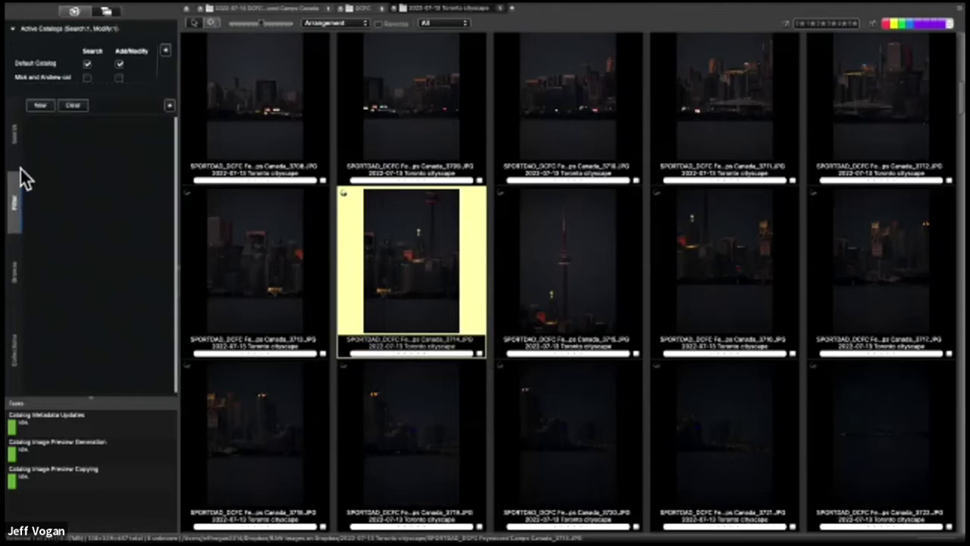
click(12, 258)
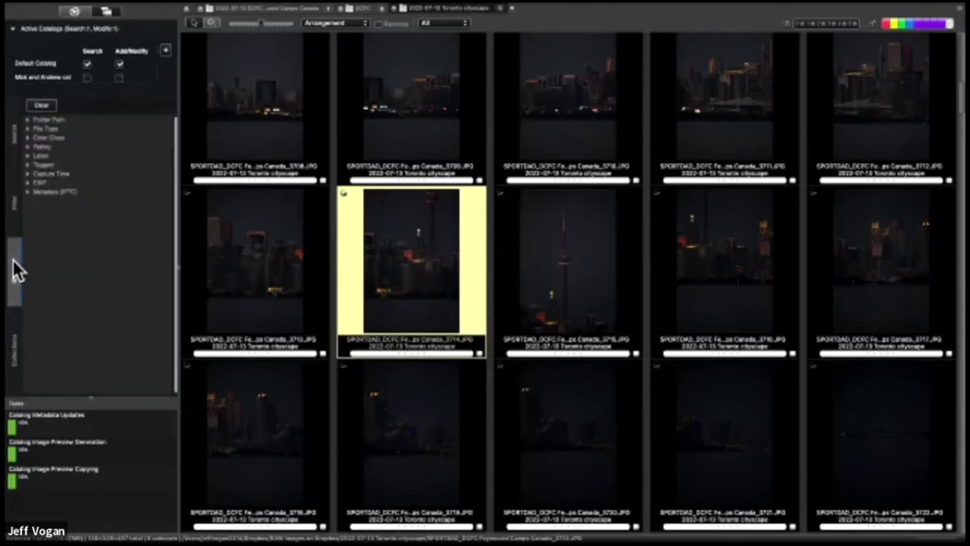
click(27, 155)
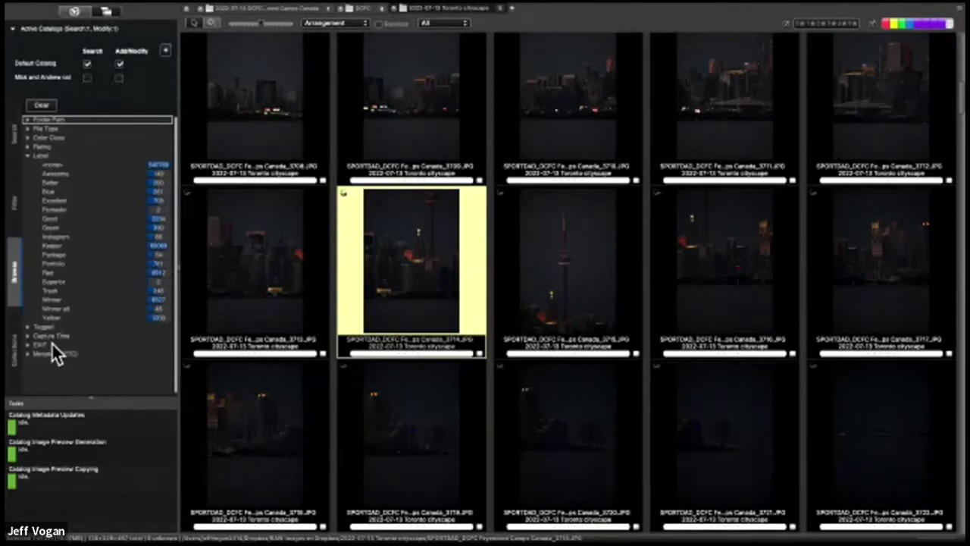
click(27, 337)
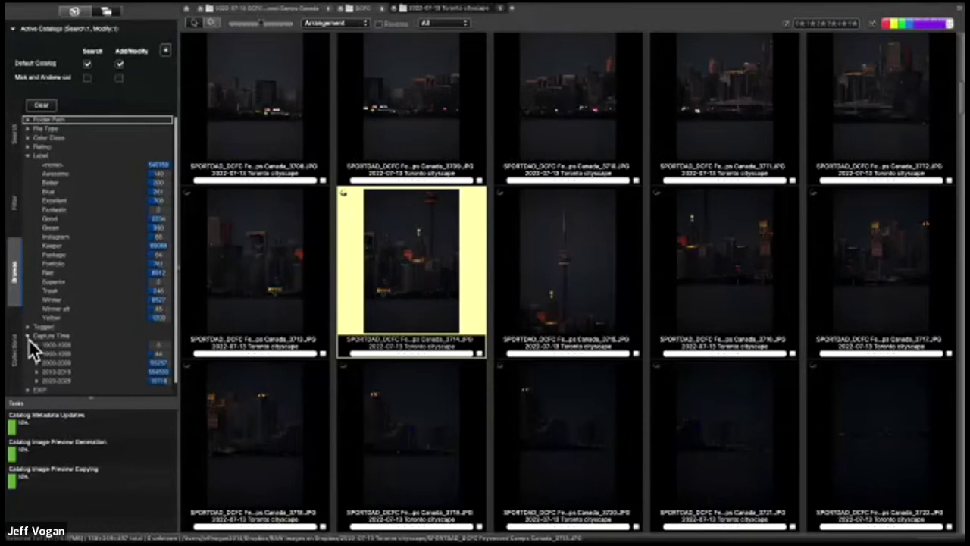
click(35, 380)
scroll(85, 367, down, 2)
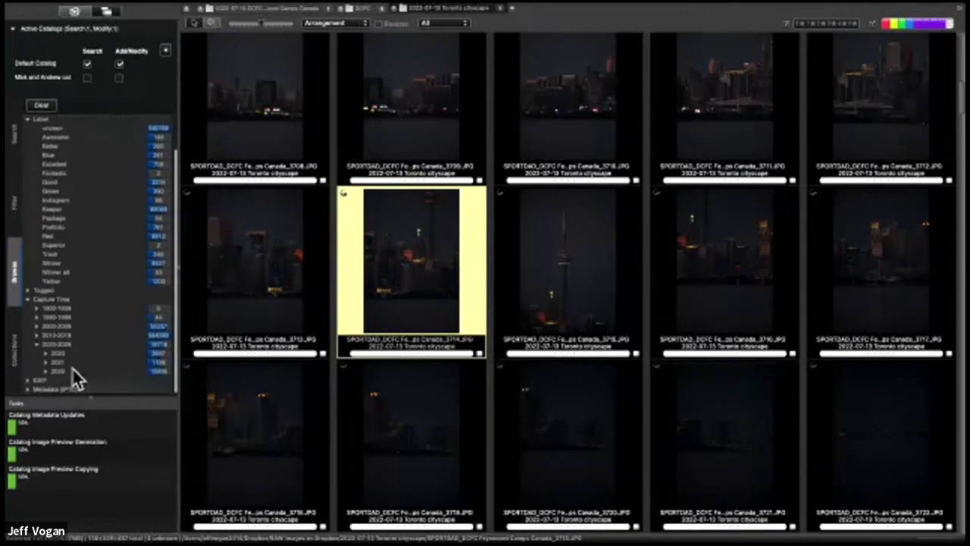
- Switch to Lightroom Classic and look through the yearly picture folders, including the sport subfolders under 2022
scroll(64, 382, up, 2)
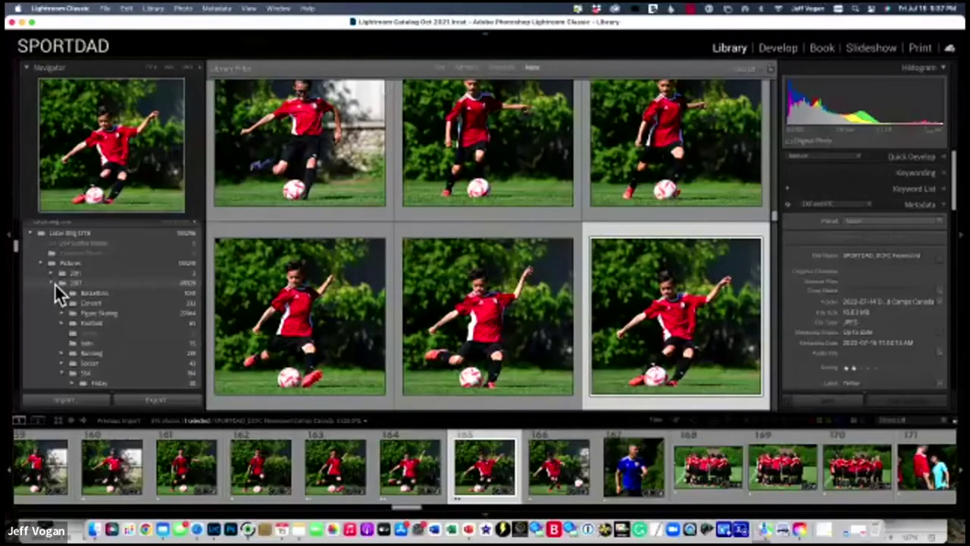
scroll(90, 293, down, 2)
scroll(77, 289, up, 2)
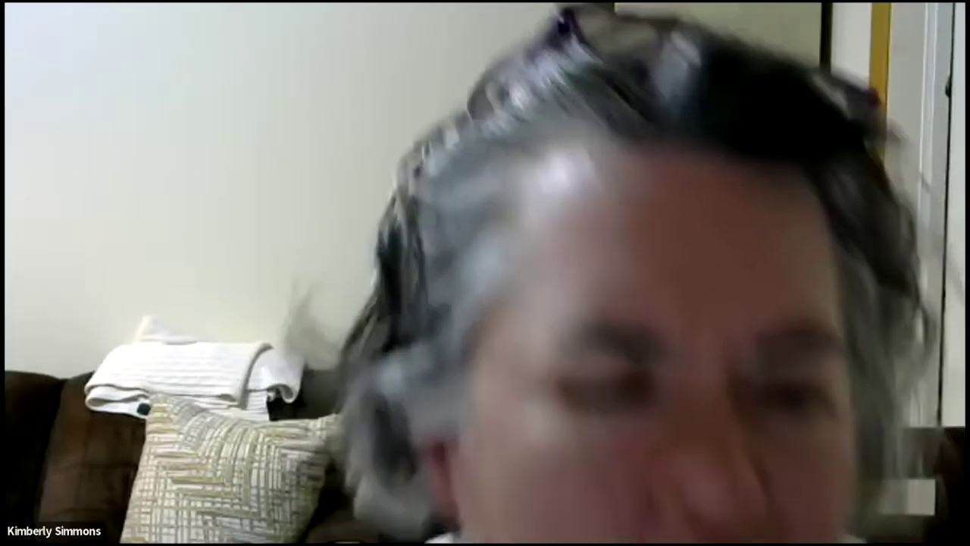
scroll(97, 364, down, 2)
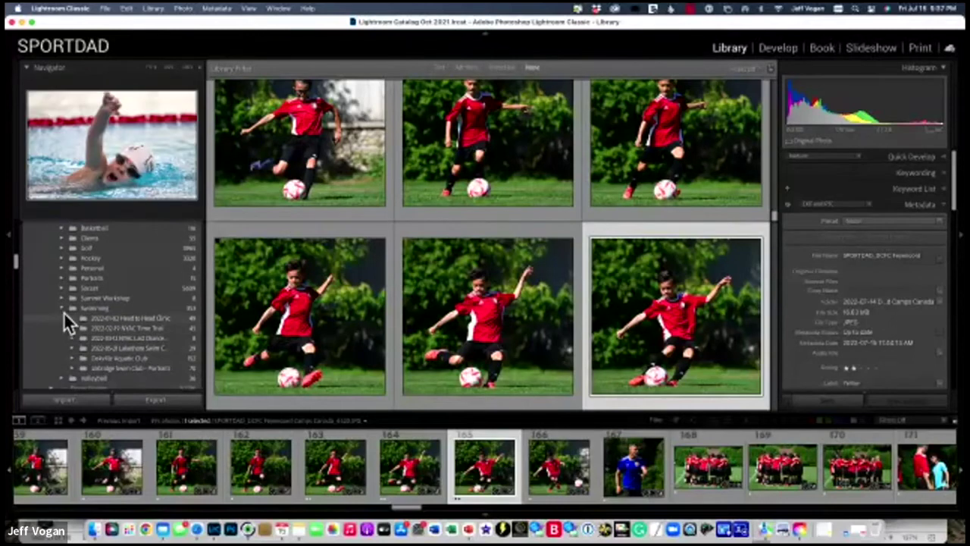
scroll(94, 325, up, 1)
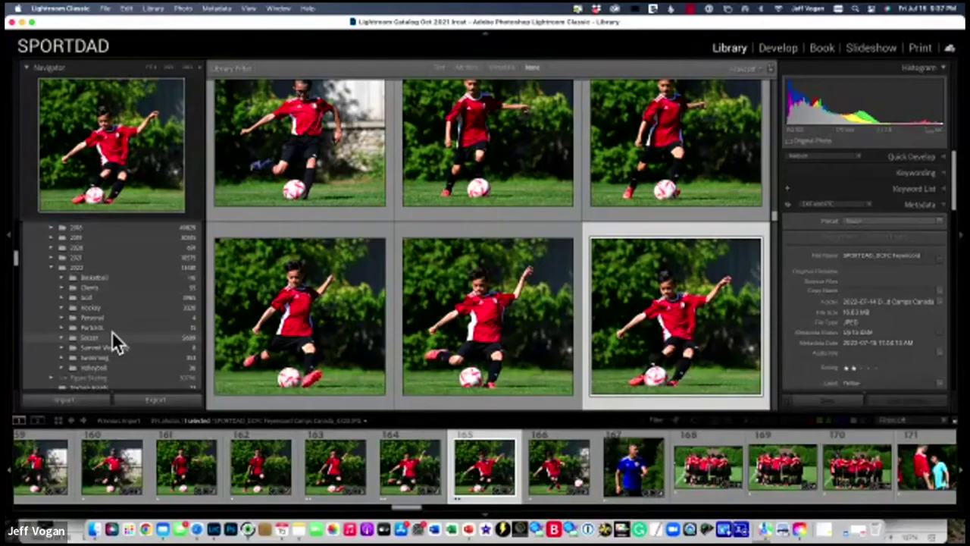
- Switch back to Photo Mechanic and load the 1a. SPORTDAD 2-team single game ITPC snapshot into the Ingest metadata template
click(249, 522)
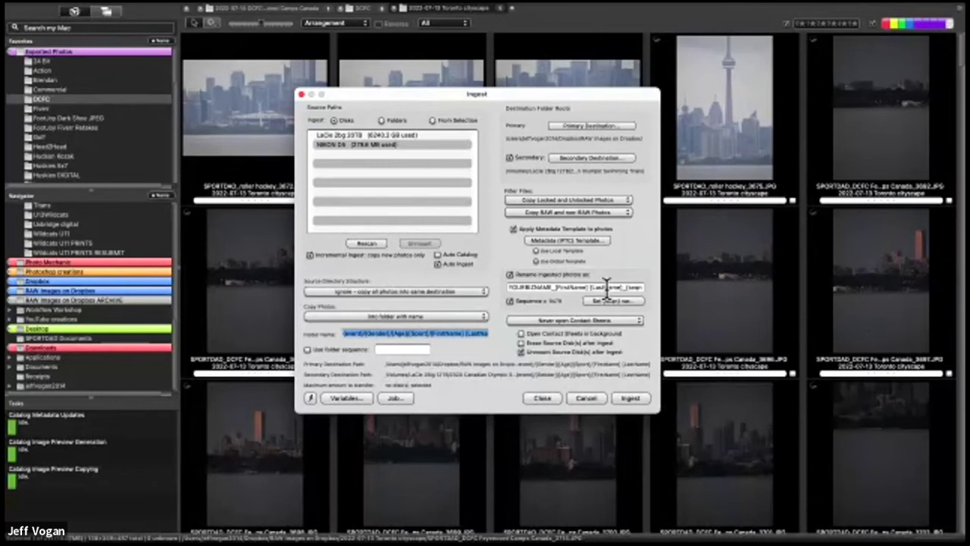
click(558, 238)
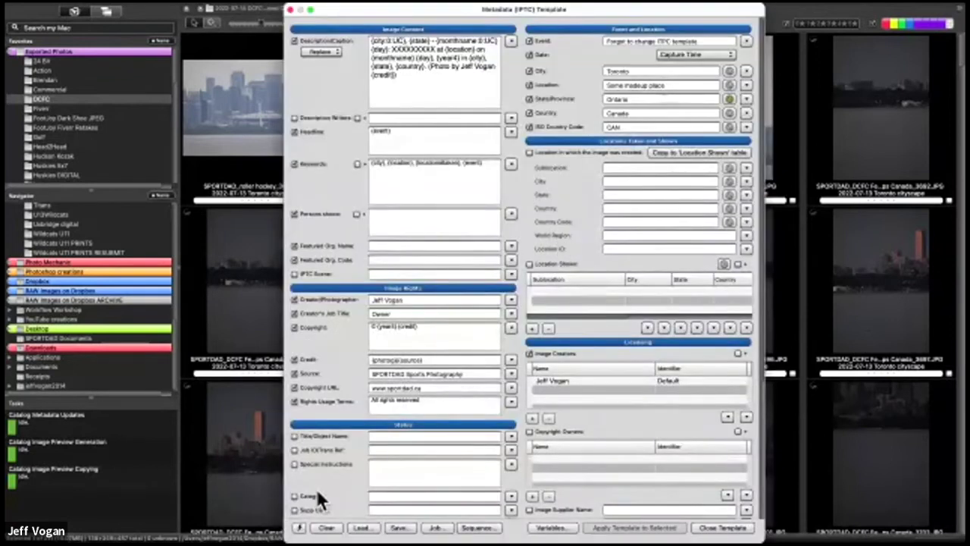
click(299, 527)
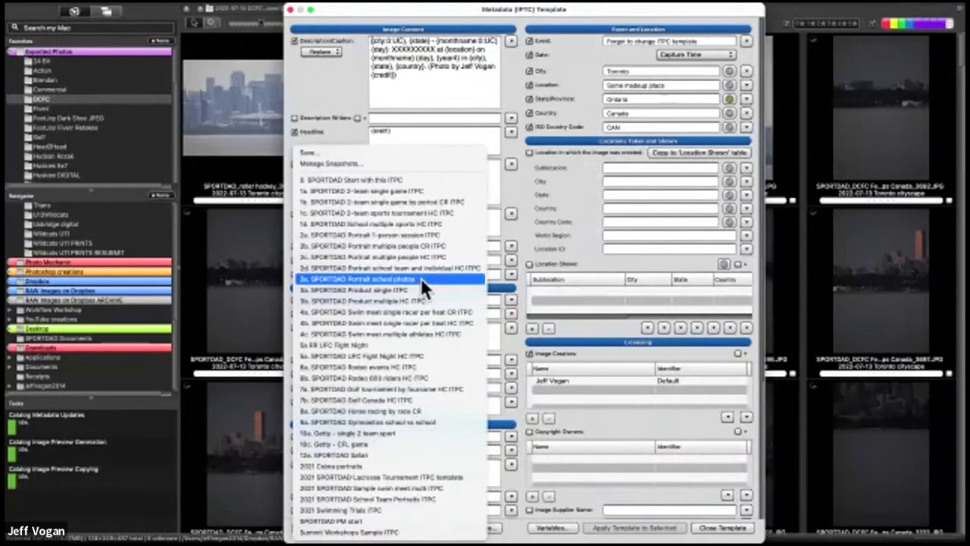
click(362, 191)
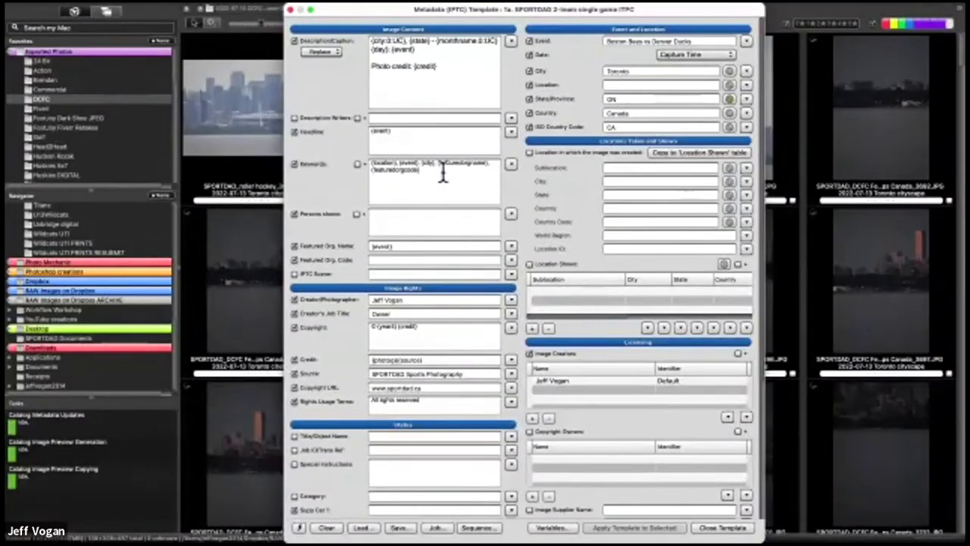
- Append ", soccer, mens" to the template's keywords, then close the template without saving and exit Ingest
click(443, 173)
text(, soccer, mens)
click(291, 10)
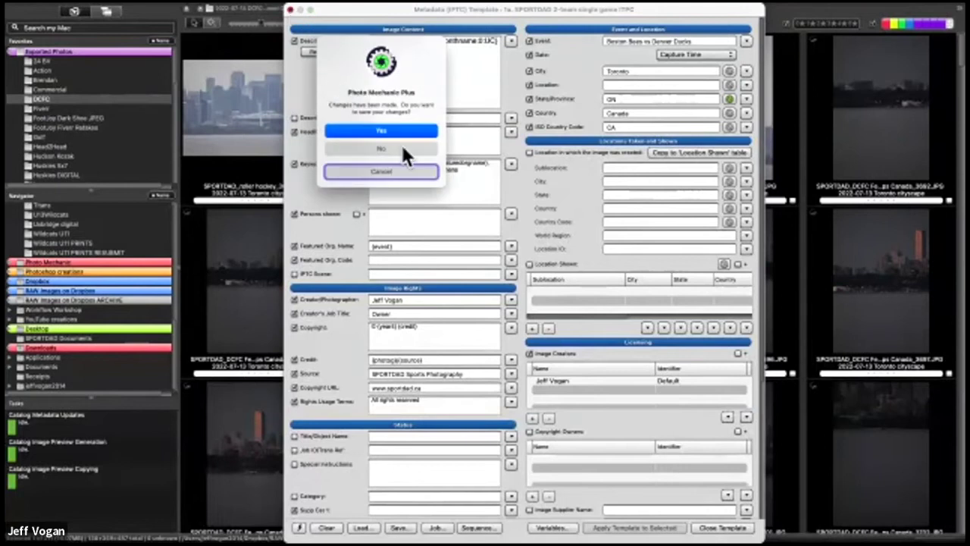
click(401, 148)
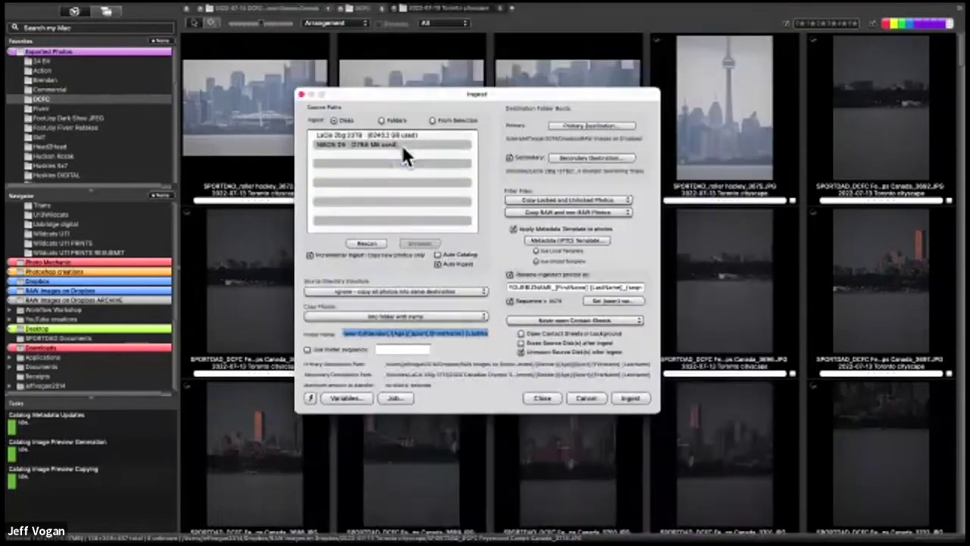
click(554, 397)
- Look over the catalog collections, filter and search views, then return to the folder navigator
click(105, 11)
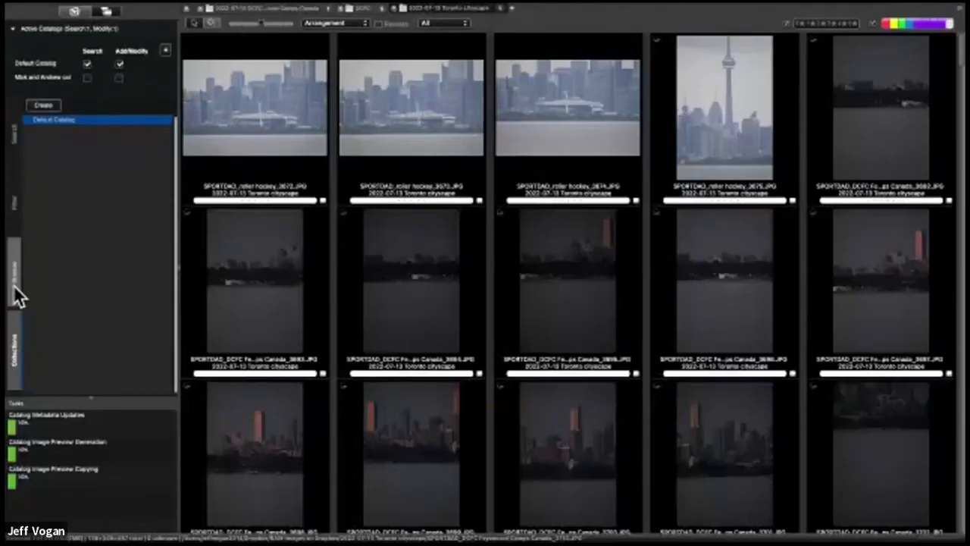
click(10, 202)
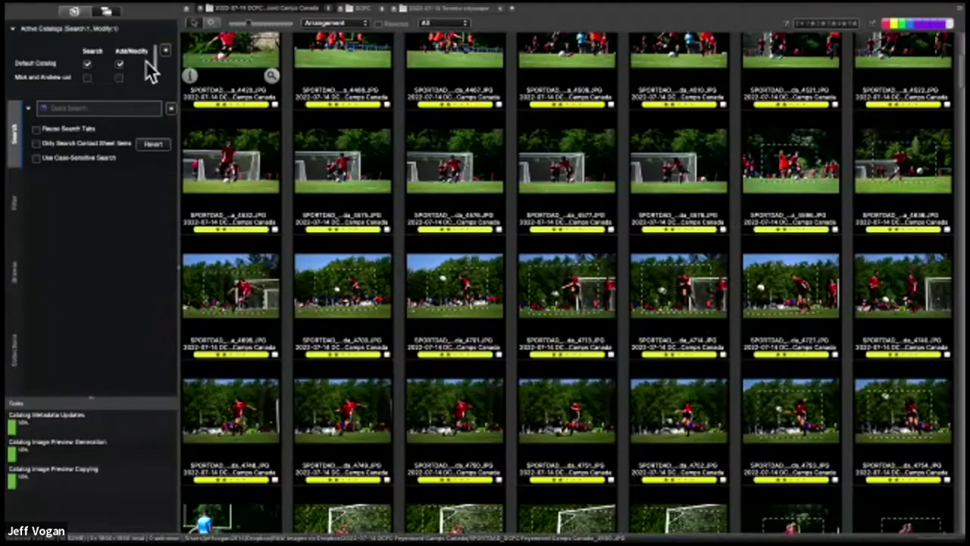
click(79, 12)
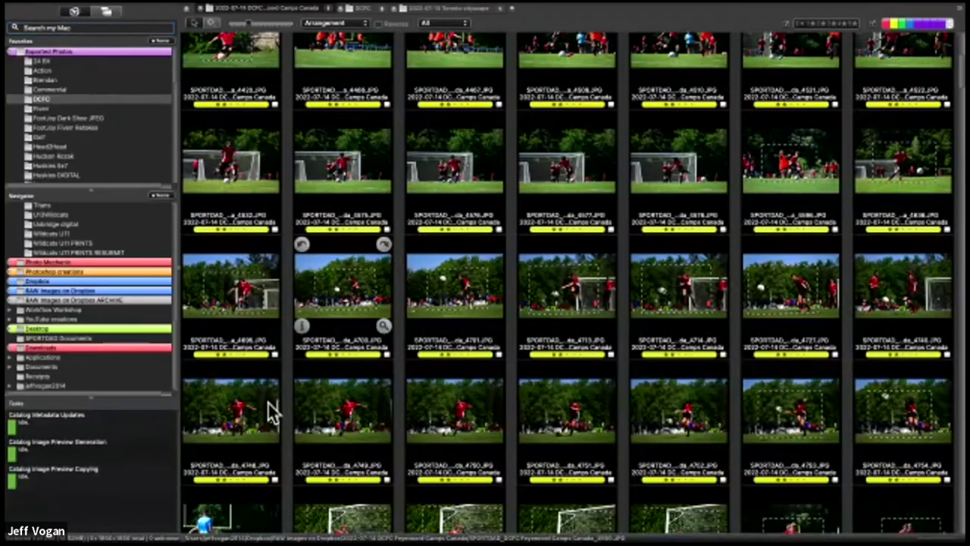
- Open Ingest and load the 0. SPORTDAD Start with this basic ingest snapshot, followed by 1a. SPORTDAD 2-team single game ingest
mouse_move(228, 523)
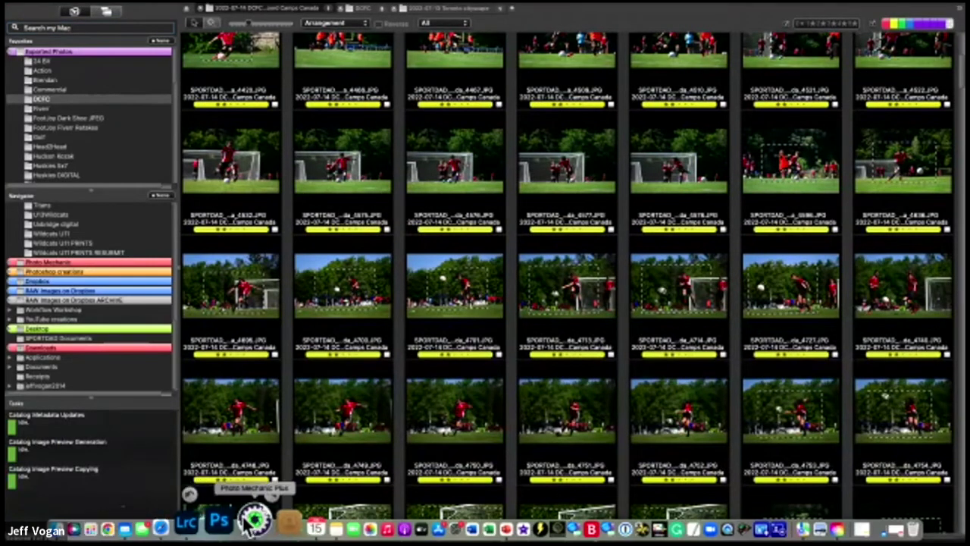
click(248, 521)
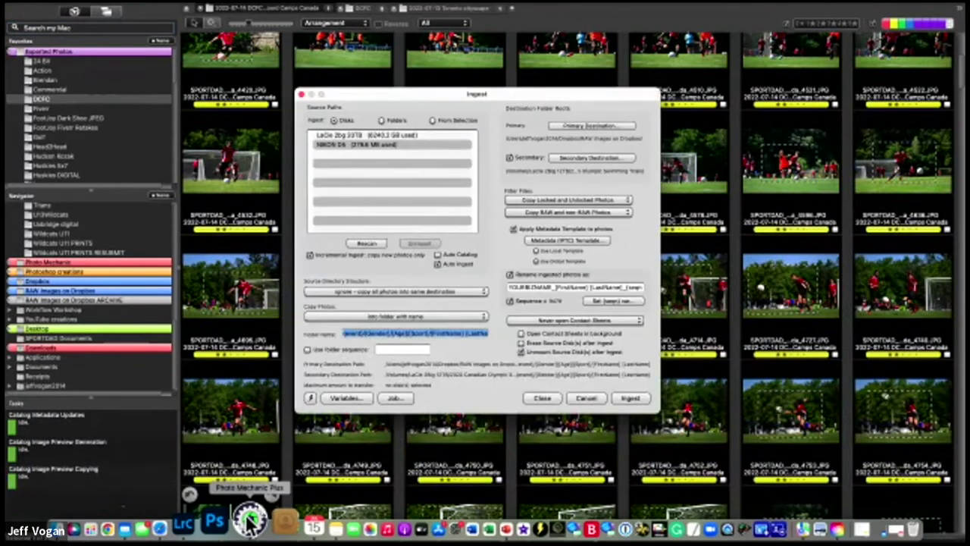
click(311, 398)
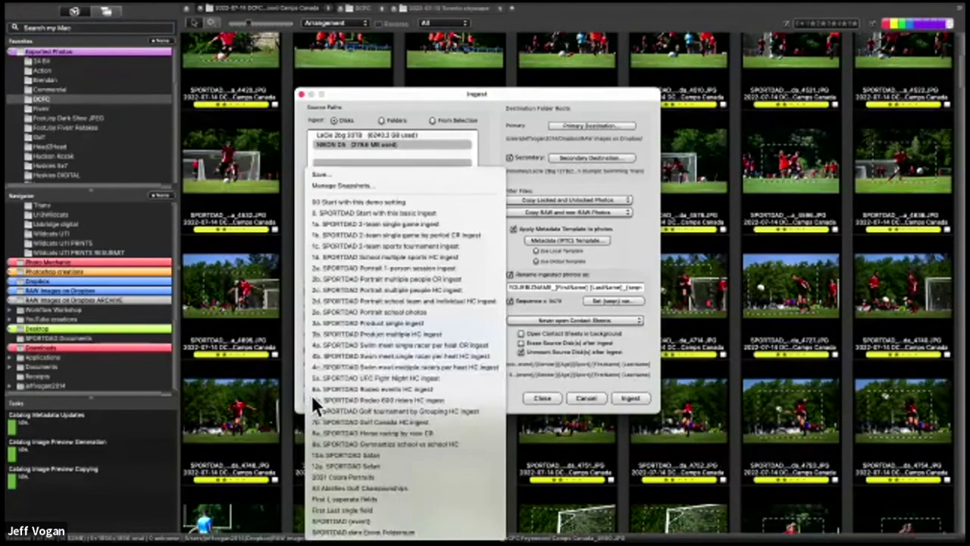
click(359, 213)
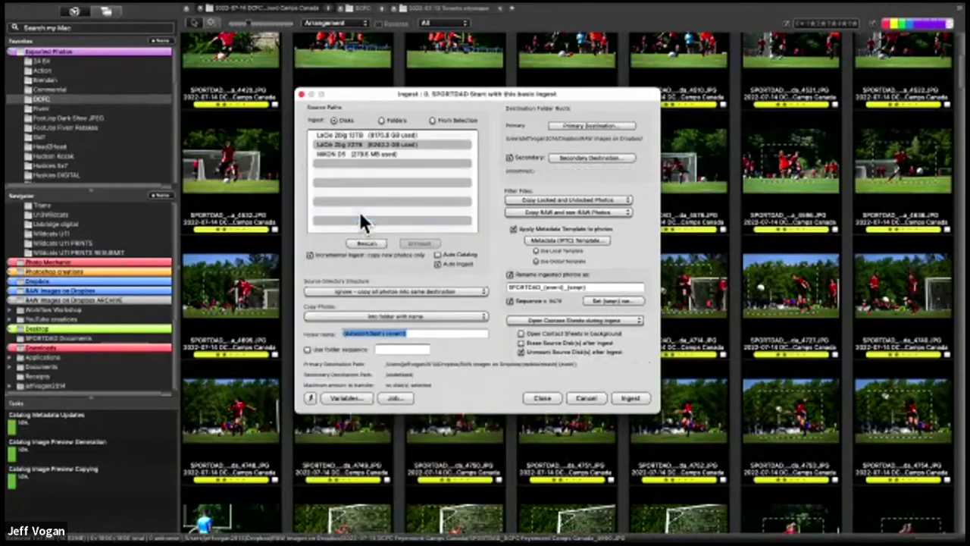
click(310, 398)
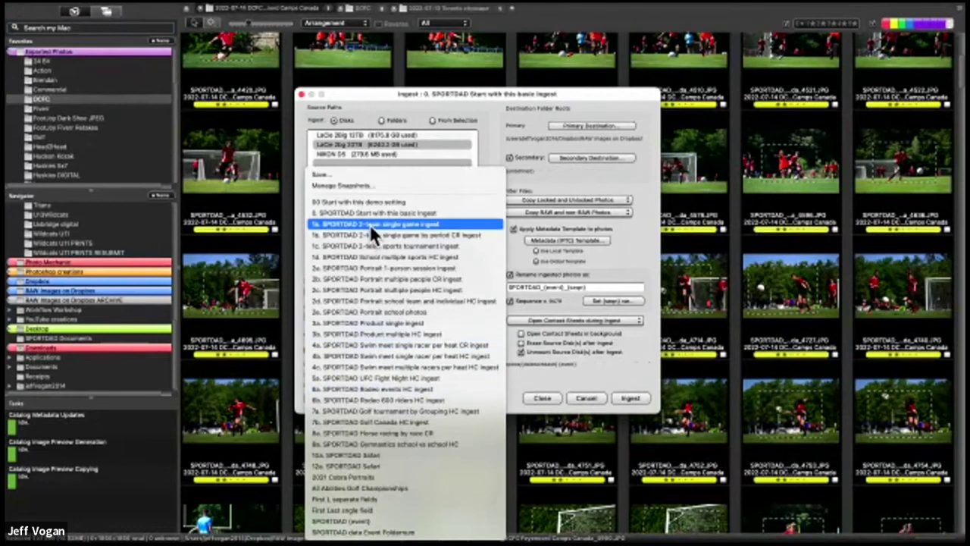
click(370, 224)
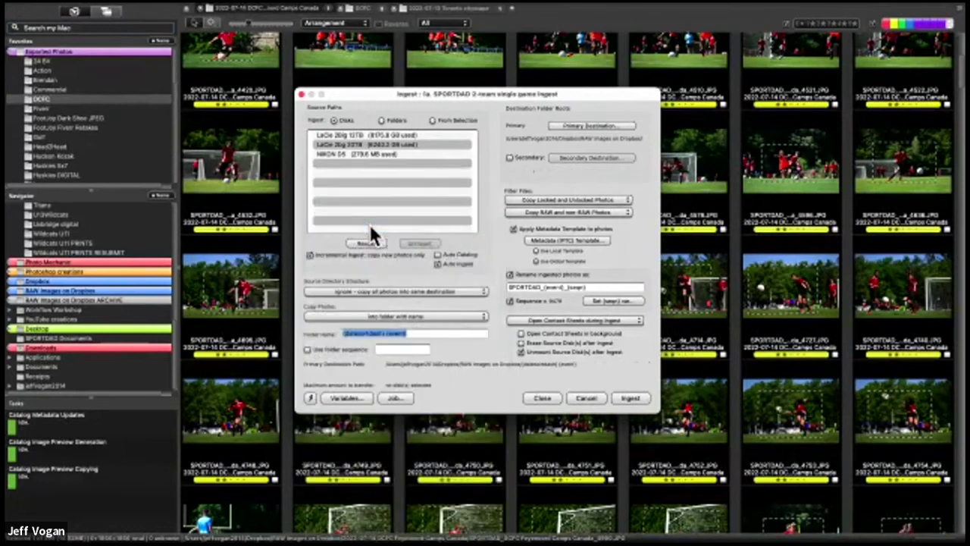
- Load the 2a. SPORTDAD Portrait 1-person session ingest snapshot and the matching 2a. portrait ITPC snapshot in the metadata template
click(310, 398)
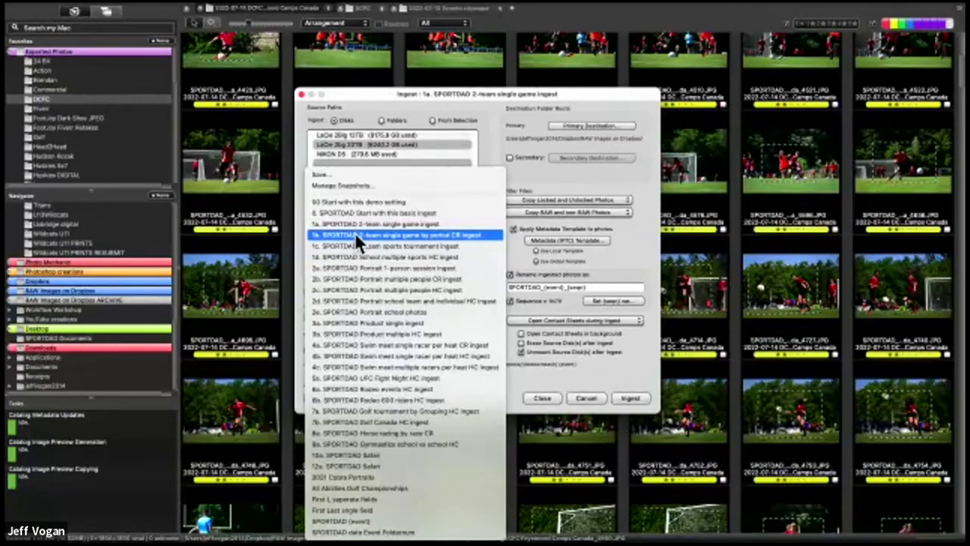
click(355, 233)
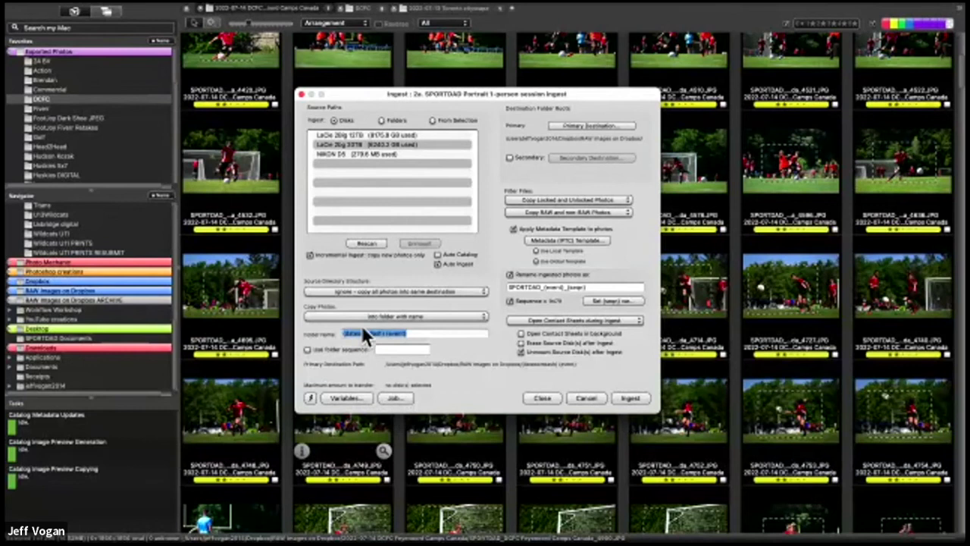
click(361, 334)
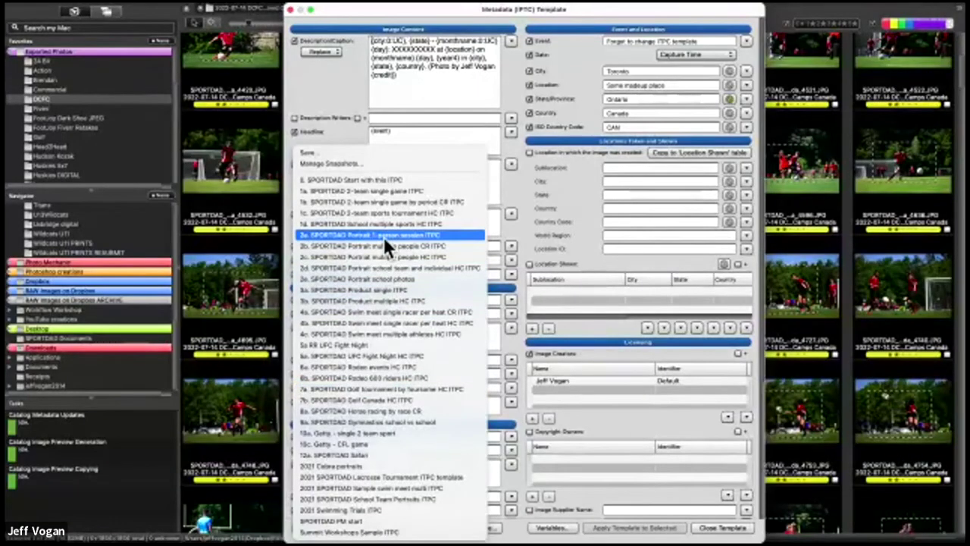
click(383, 235)
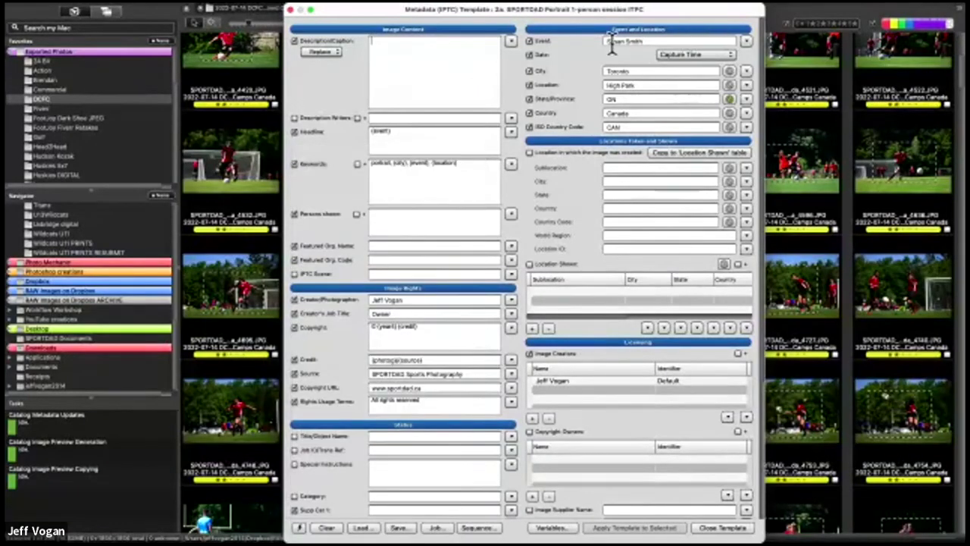
- Set the metadata template's event to the portrait client's first name and its location to BMO Field, and close the template
drag(660, 43, 443, 30)
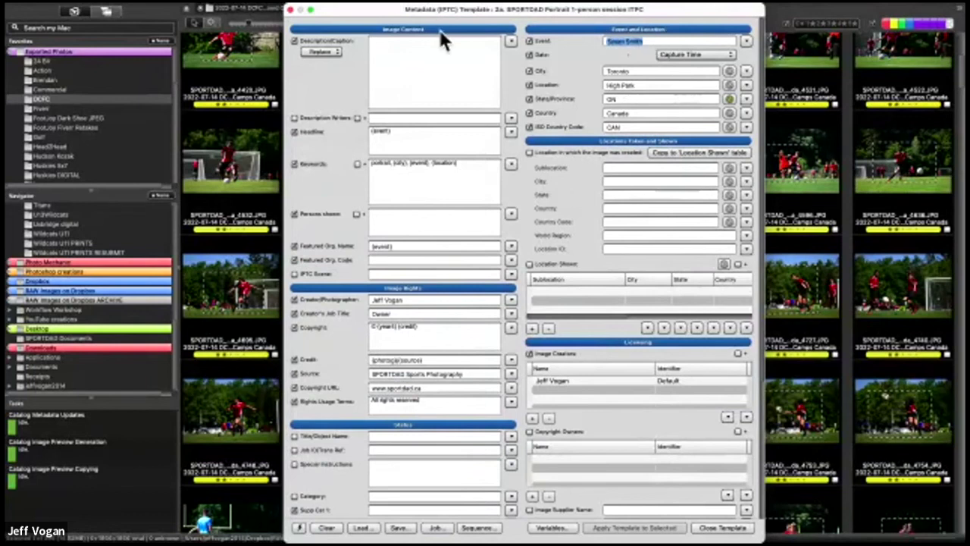
text({event})
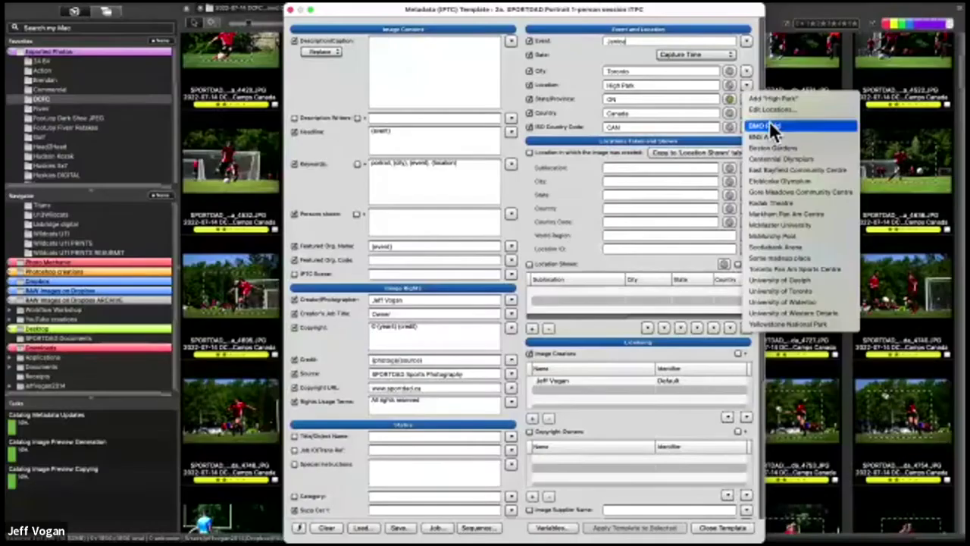
click(769, 126)
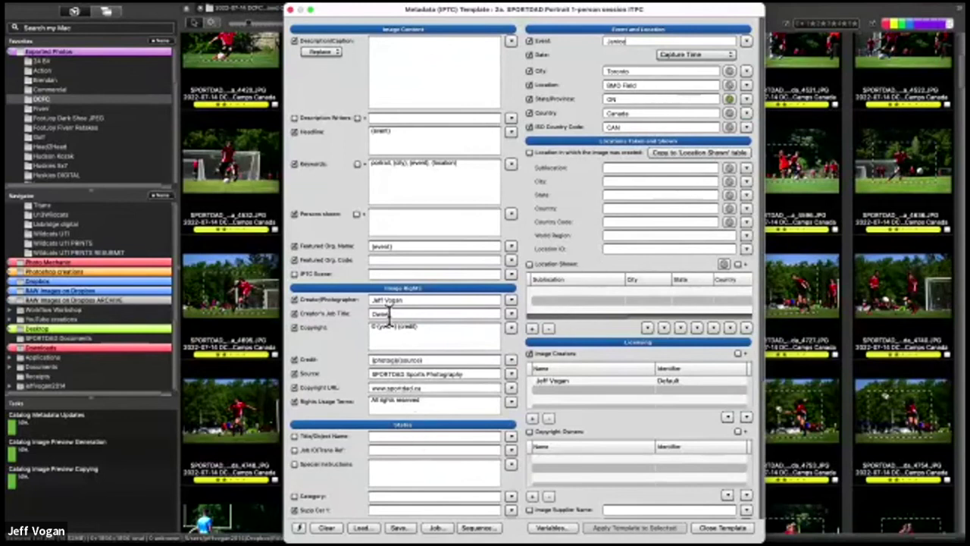
click(726, 528)
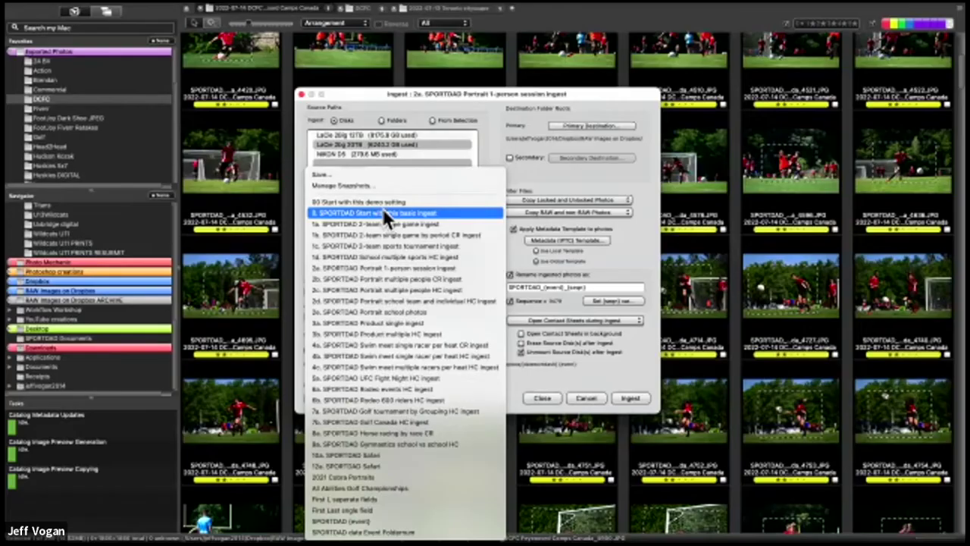
- Load the 0. SPORTDAD Start with this basic ingest snapshot and append a {foldernum} subfolder to the ingest folder name
click(382, 208)
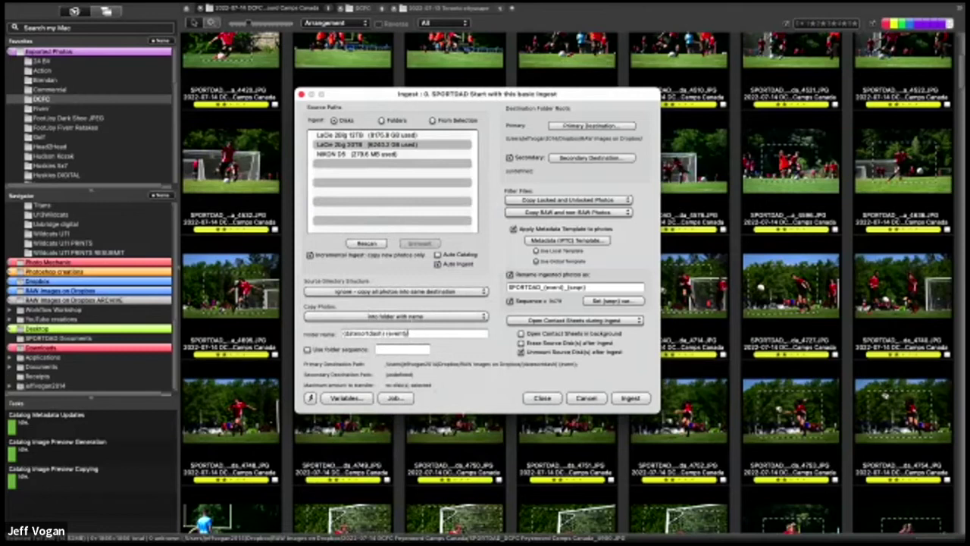
text({zipcode)
text(rnum})
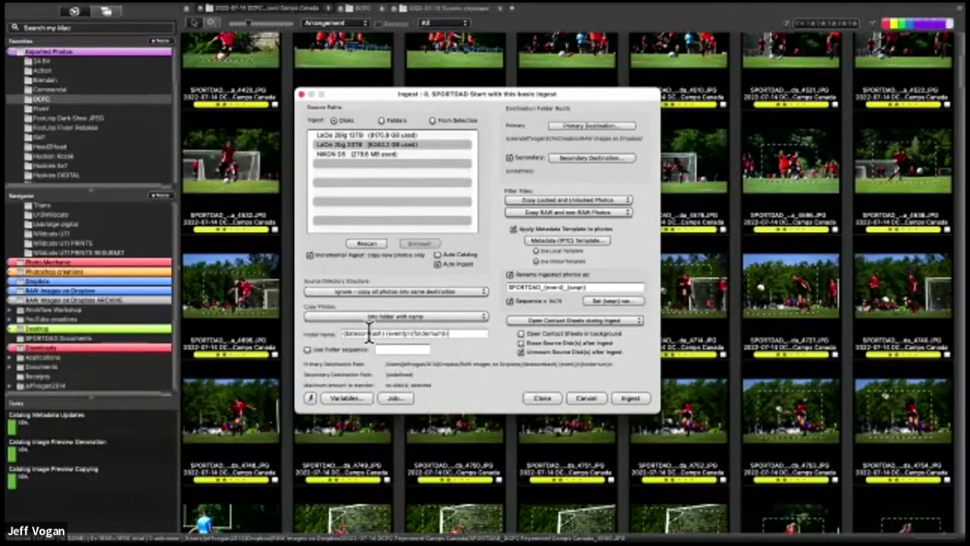
- Load the 4a. SPORTDAD Swim meet single racer per heat CR ingest snapshot in the Ingest dialog
mouse_move(412, 540)
click(310, 397)
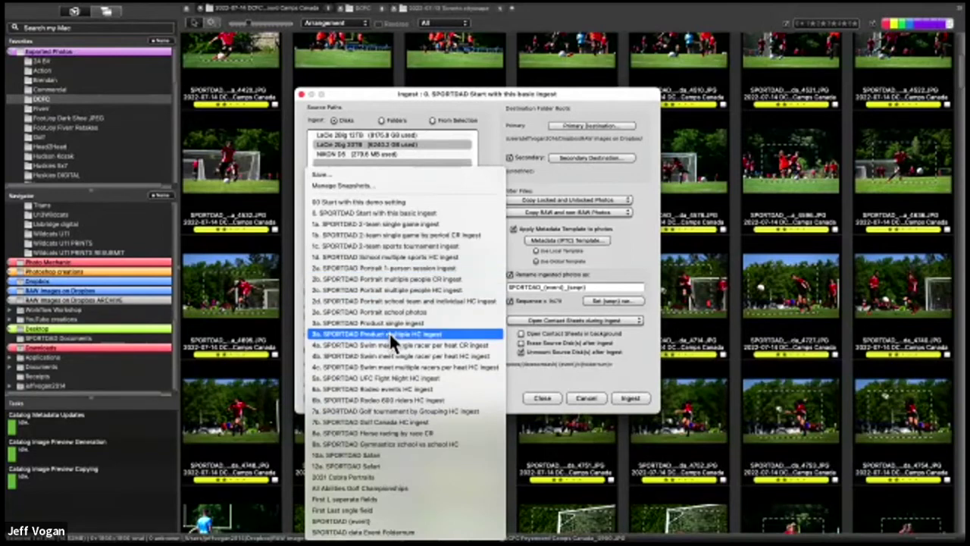
click(349, 345)
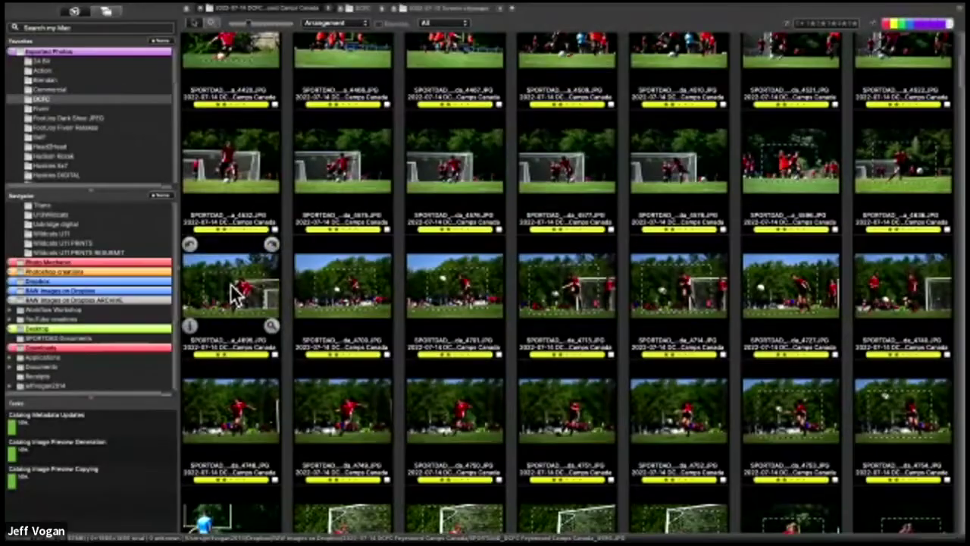
- Select the soccer photo at the start of the third visible row and show its Edit photo commands
click(235, 292)
right_click(227, 268)
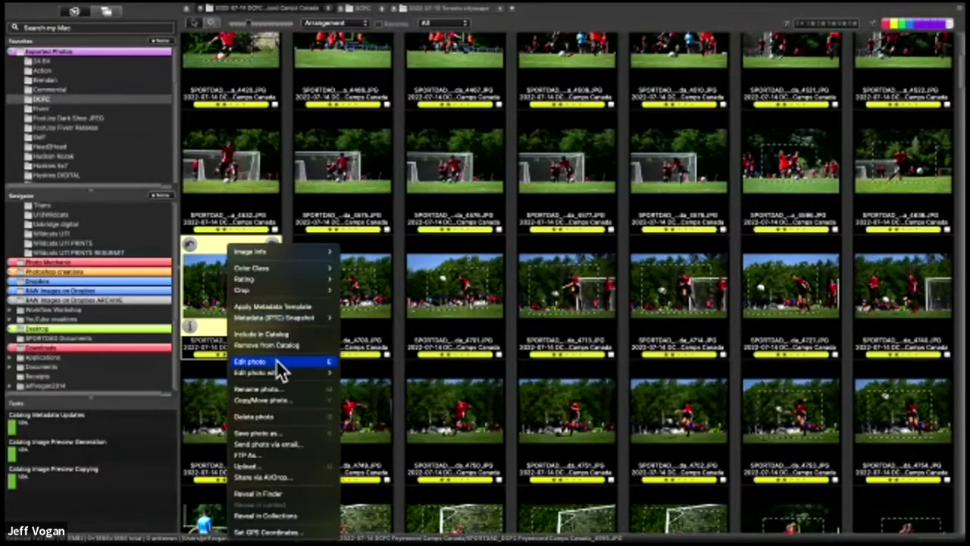
mouse_move(280, 370)
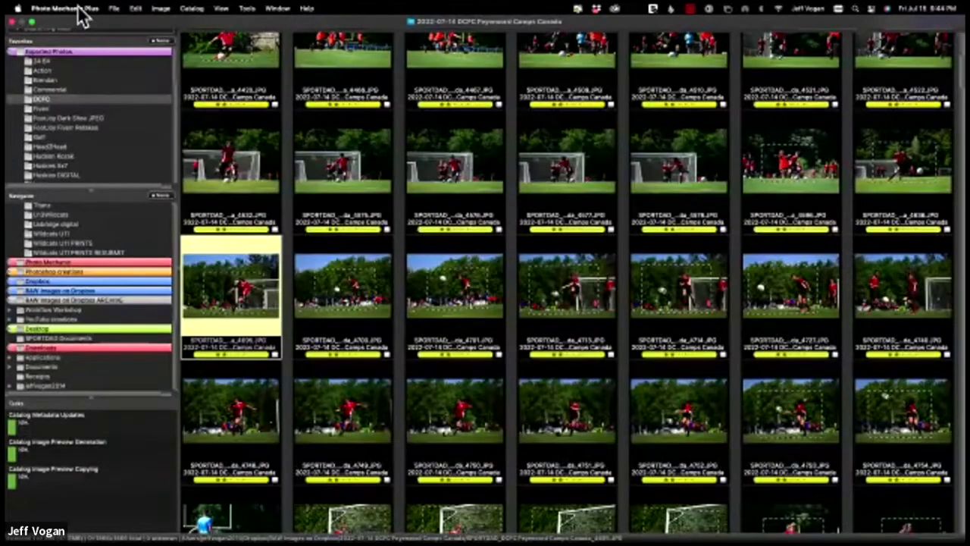
- Open Preferences and examine its successive pages, from General through Preview and Render Cache onward
click(75, 9)
click(74, 41)
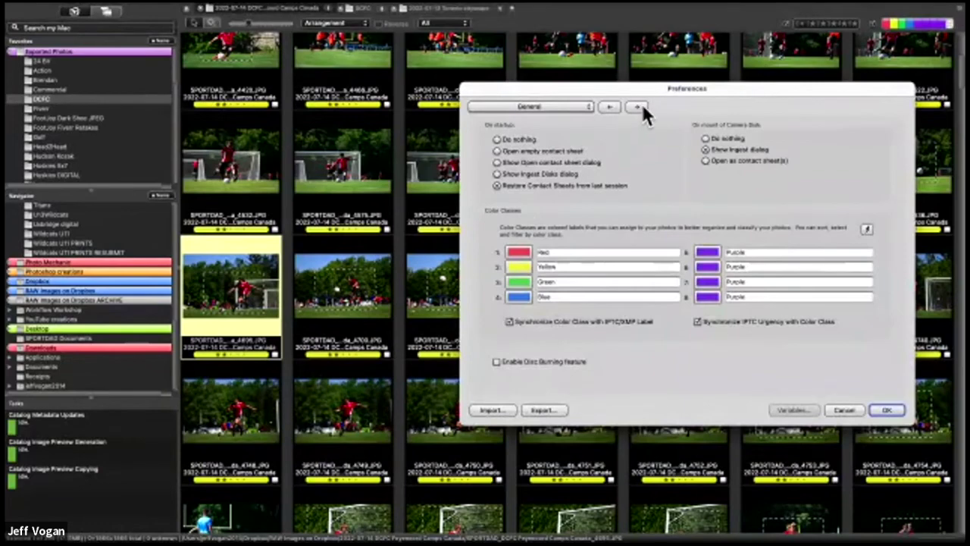
click(638, 107)
click(639, 107)
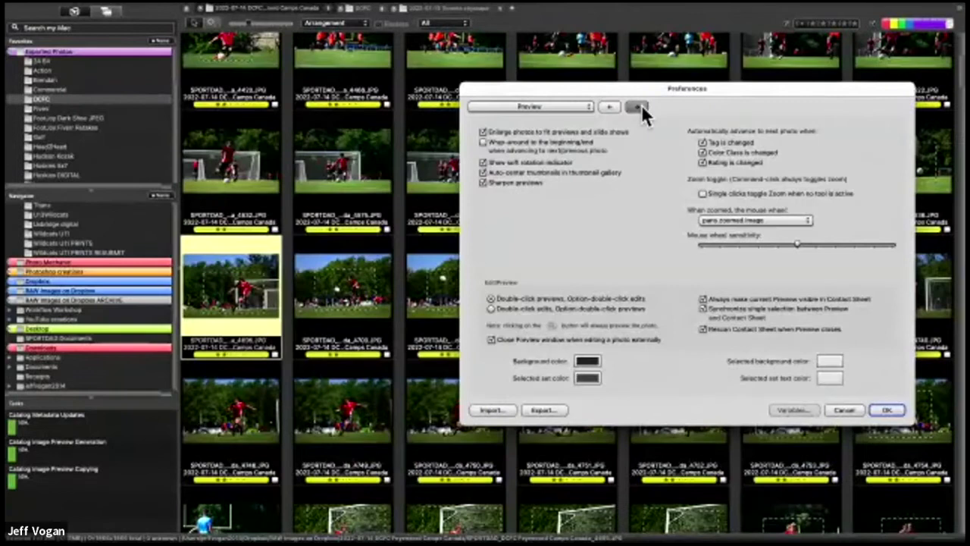
click(641, 106)
click(641, 106)
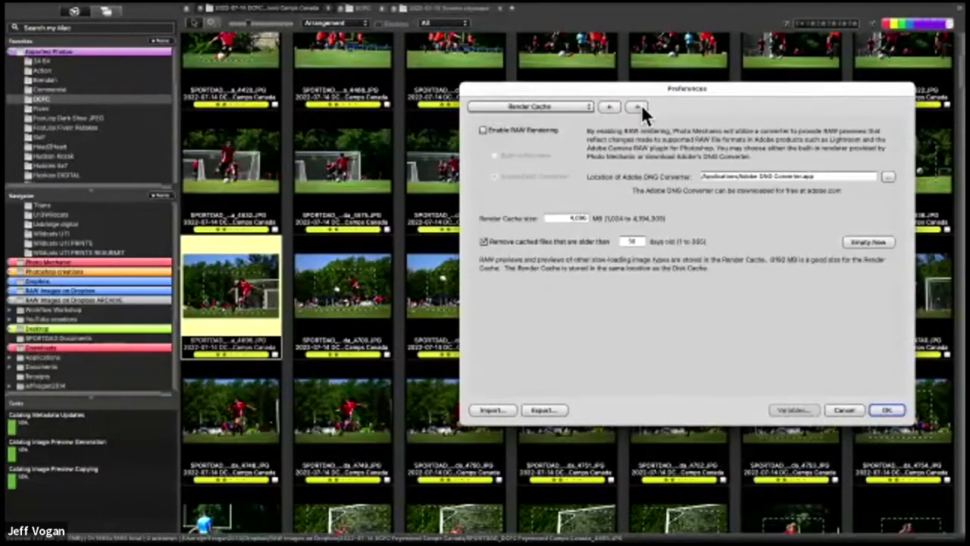
click(641, 106)
click(641, 106)
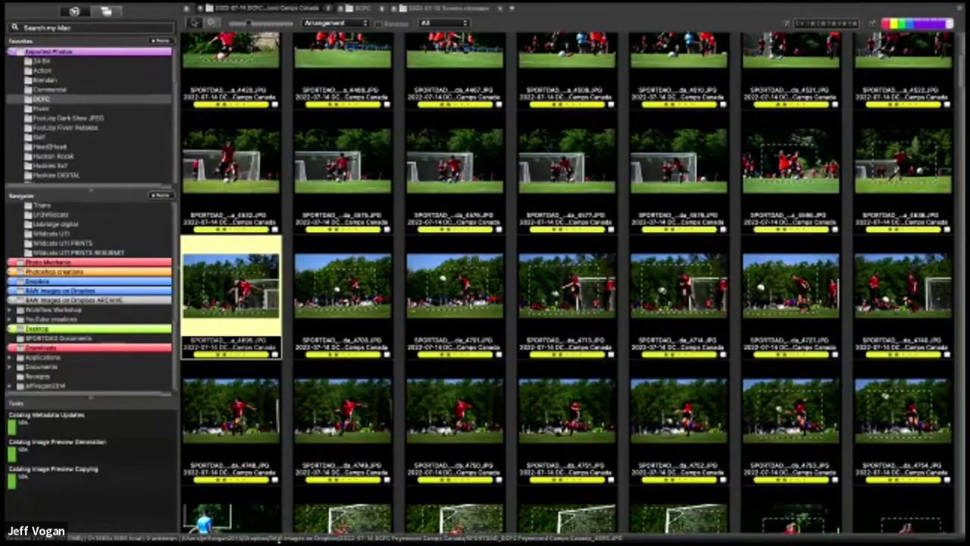
- Look through the 2022-07-14 DCFC Feyenoord Camps Canada contact sheet, from the yellow-class photos to the red-class ones
mouse_move(278, 540)
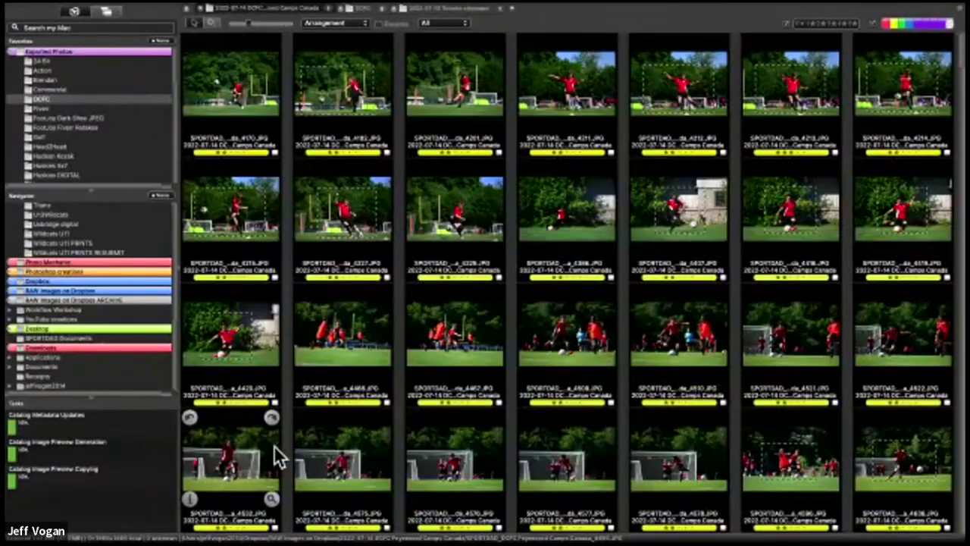
click(274, 445)
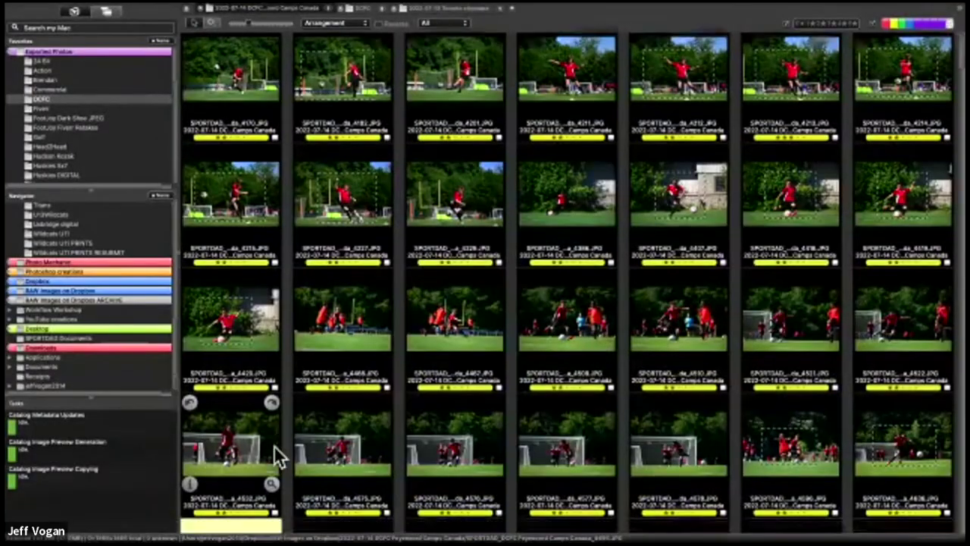
scroll(273, 444, down, 15)
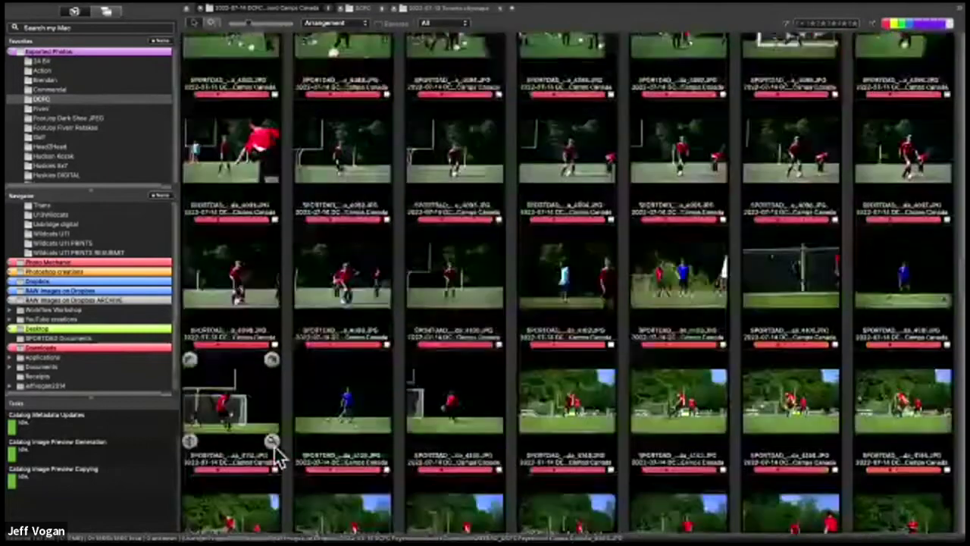
scroll(274, 445, down, 10)
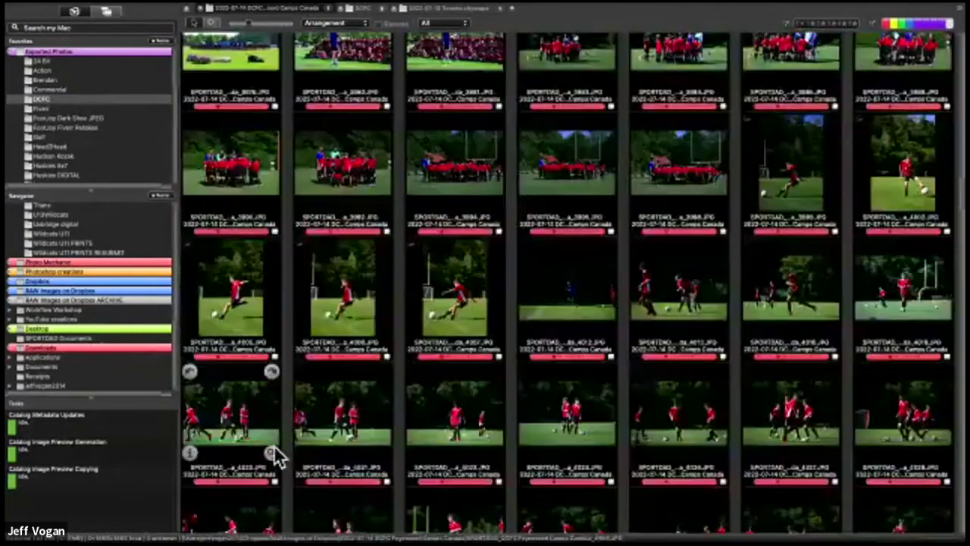
scroll(277, 455, down, 10)
- Switch to the SPORTDAD website in Safari, open the Action portfolio and view one of its photos enlarged
mouse_move(198, 535)
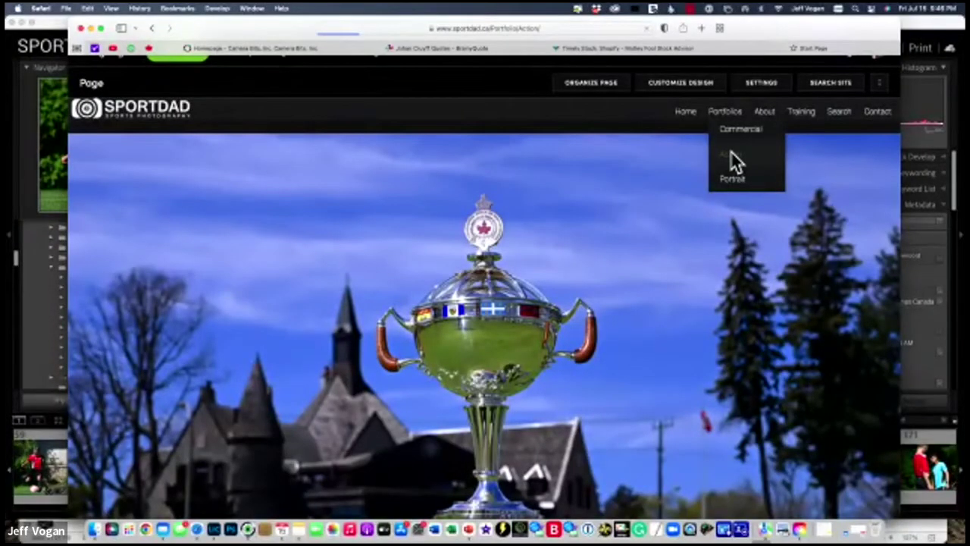
click(730, 151)
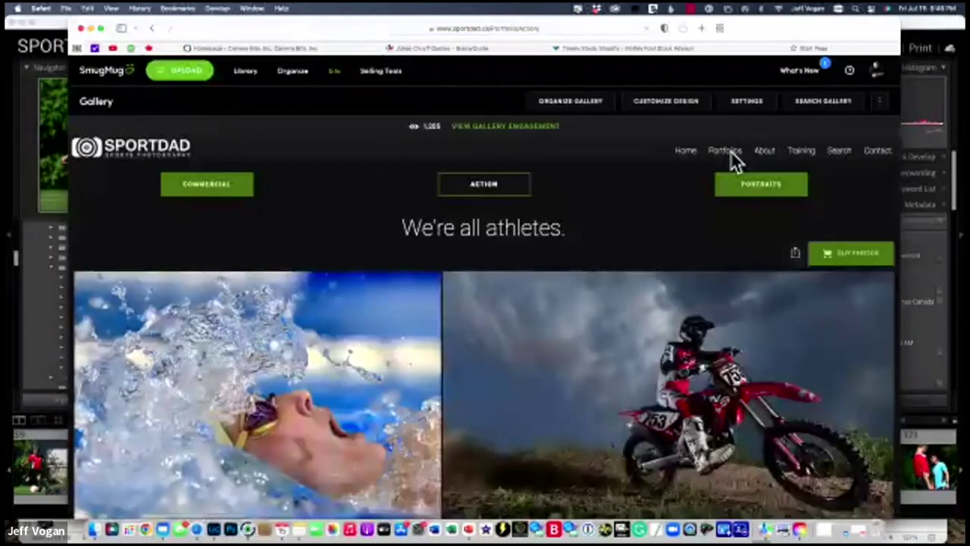
scroll(693, 281, down, 1)
click(600, 296)
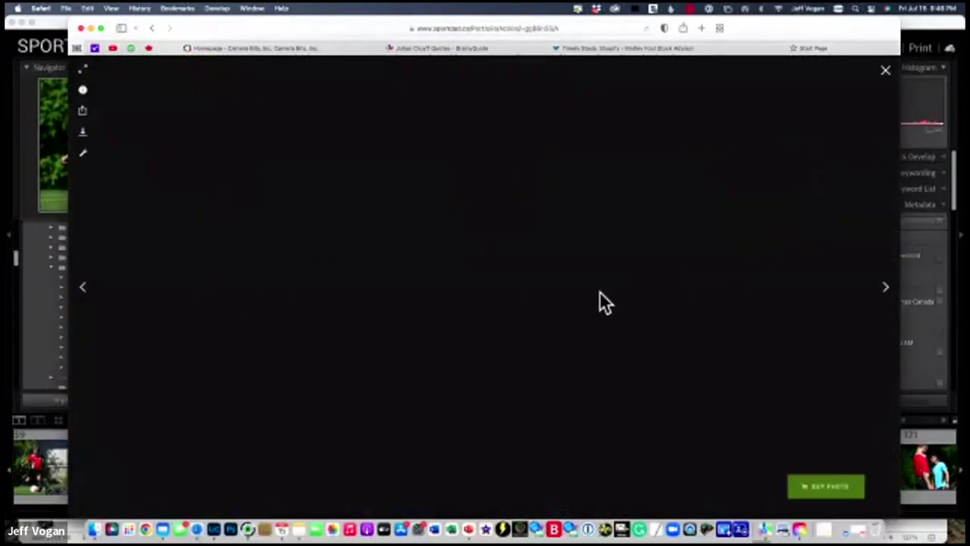